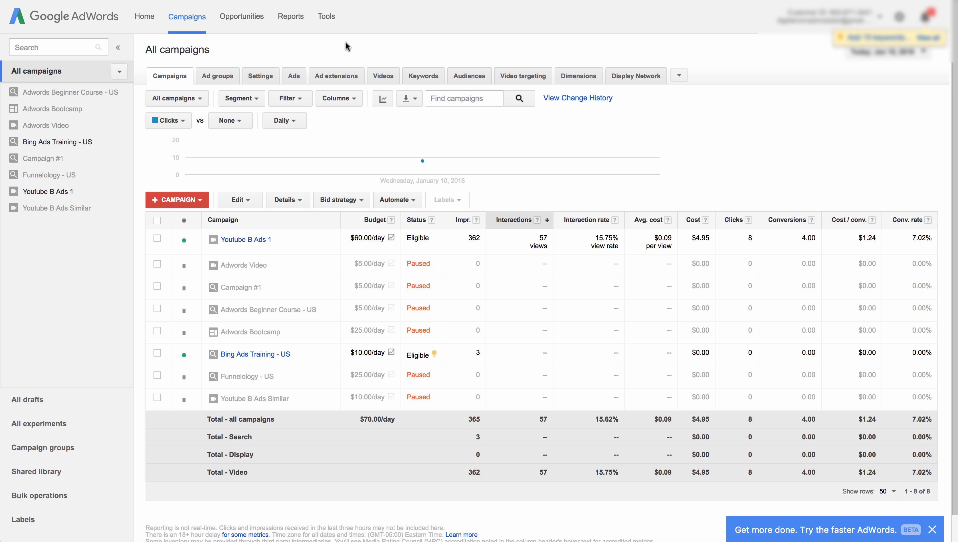
- Open Keyword Planner and get keyword ideas for the product or service 'digital marketing'
{"action": "left_click", "coordinate": [327, 18]}
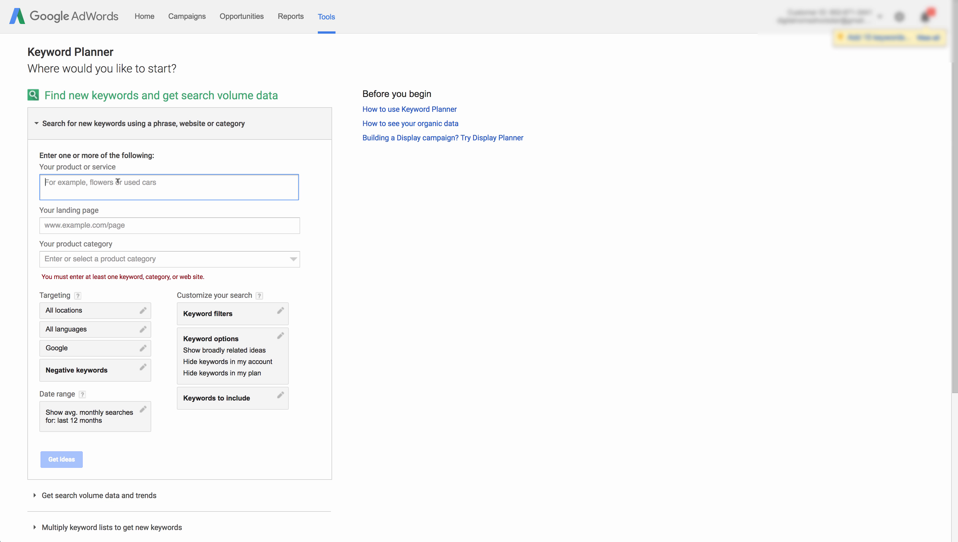
{"action": "type", "text": "digital mra"}
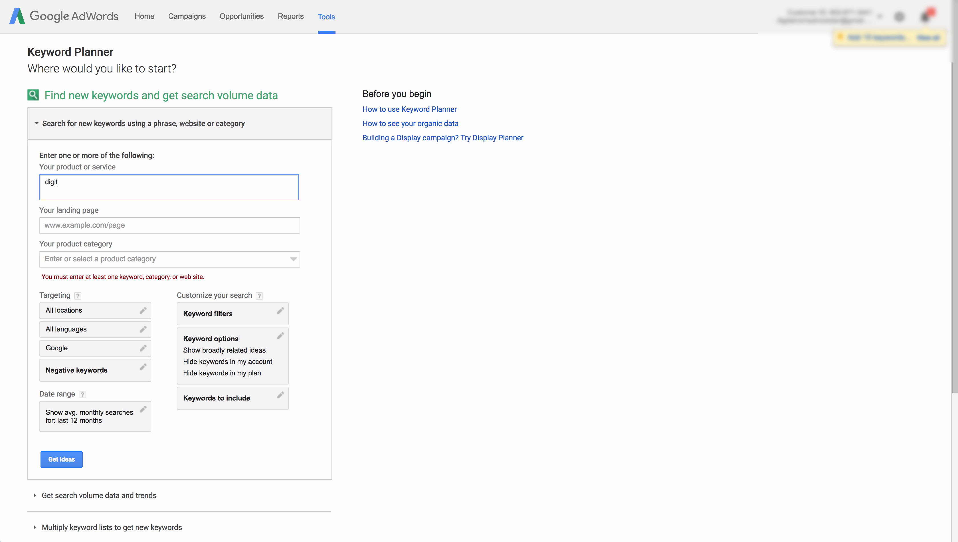
{"action": "key", "text": "BackSpace"}
{"action": "key", "text": "BackSpace"}
{"action": "type", "text": "arketing"}
{"action": "left_click", "coordinate": [70, 464]}
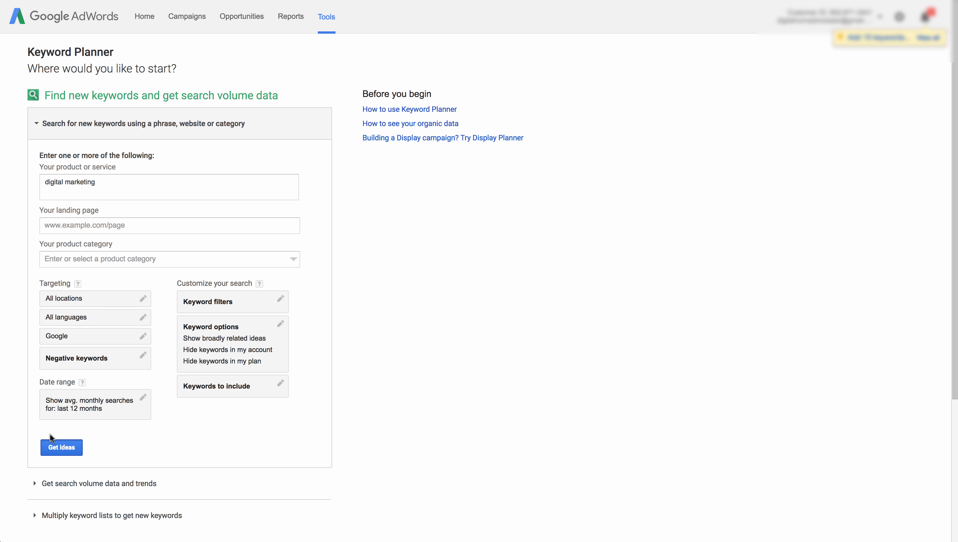
{"action": "left_click", "coordinate": [63, 452]}
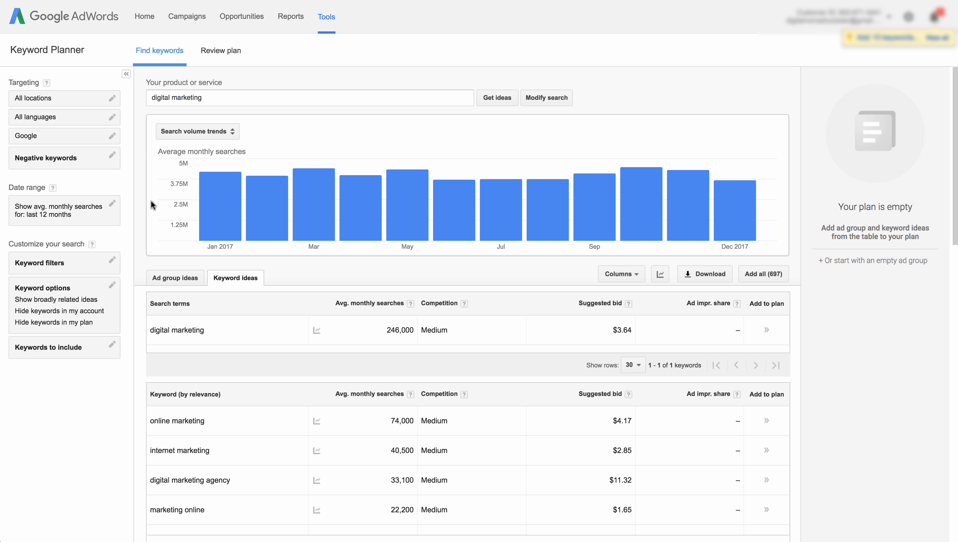
- Examine the monthly search volume charts for 'digital marketing' and the related keyword ideas
{"action": "scroll", "coordinate": [143, 222], "scroll_direction": "down", "scroll_amount": 3}
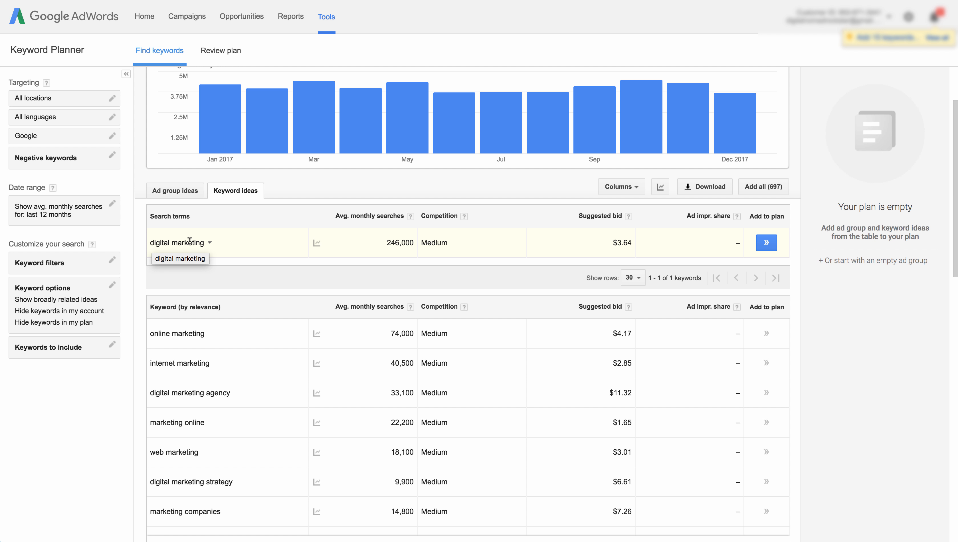
{"action": "scroll", "coordinate": [191, 237], "scroll_direction": "down", "scroll_amount": 1}
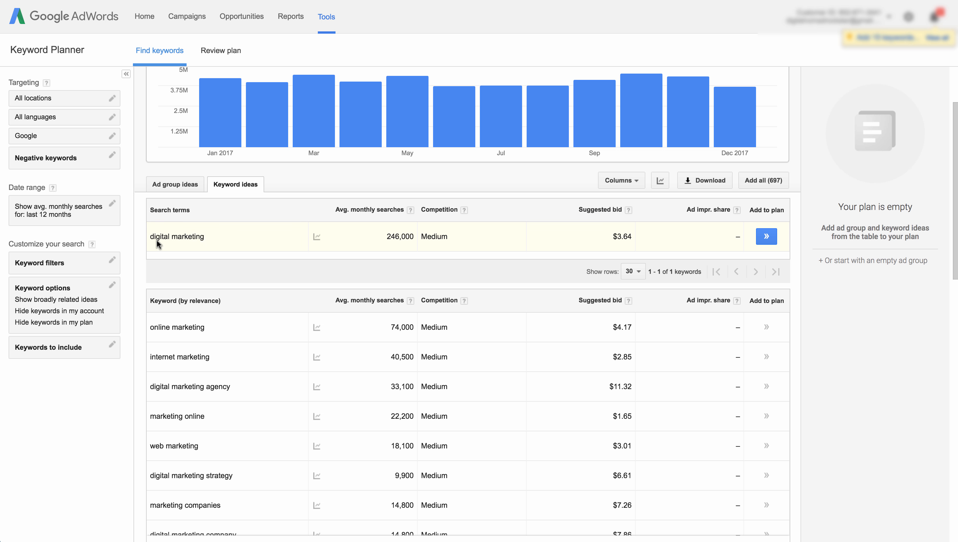
{"action": "mouse_move", "coordinate": [316, 238]}
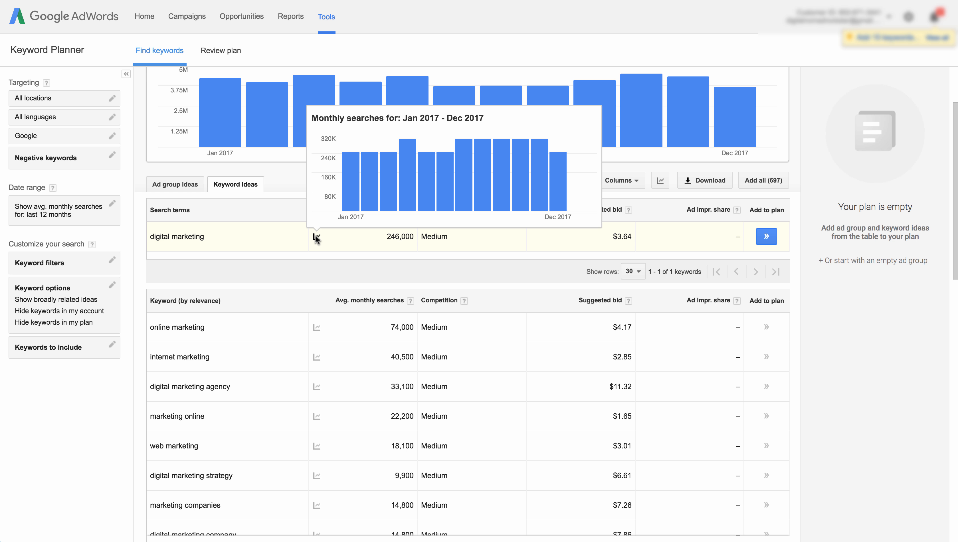
{"action": "scroll", "coordinate": [284, 220], "scroll_direction": "up", "scroll_amount": 2}
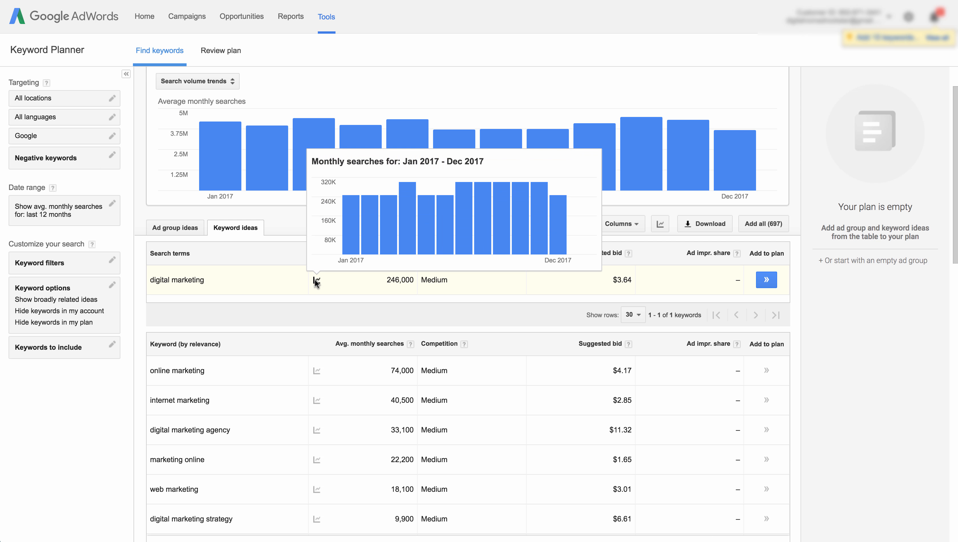
{"action": "mouse_move", "coordinate": [348, 226]}
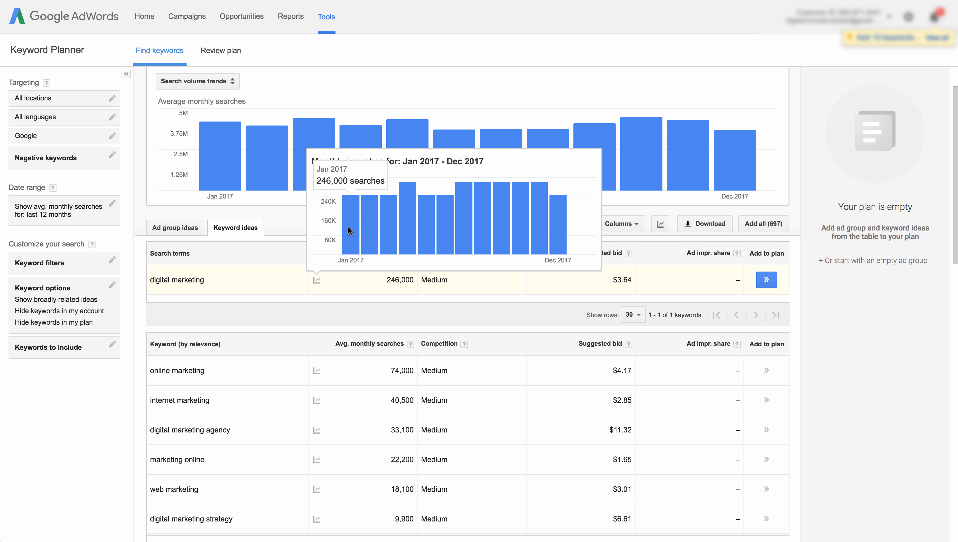
{"action": "mouse_move", "coordinate": [386, 223]}
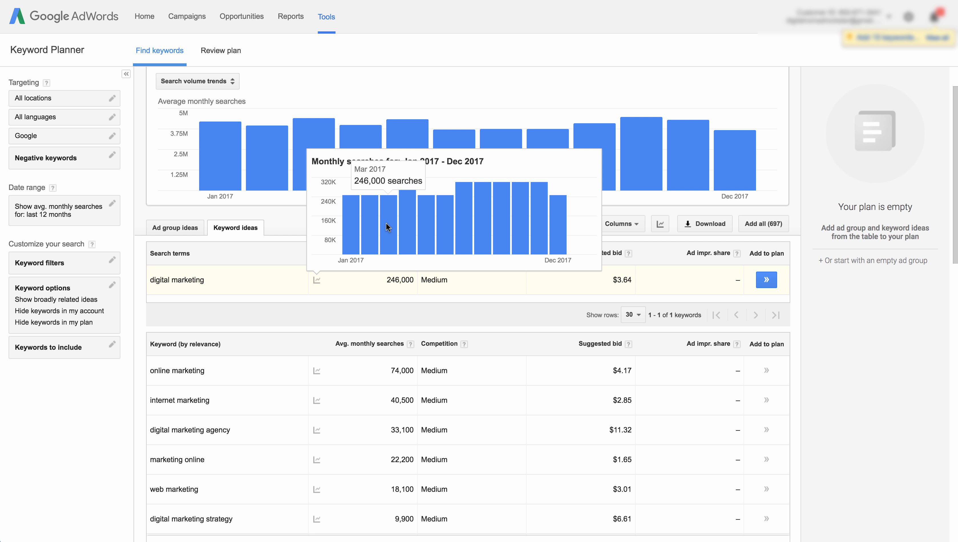
{"action": "mouse_move", "coordinate": [427, 226]}
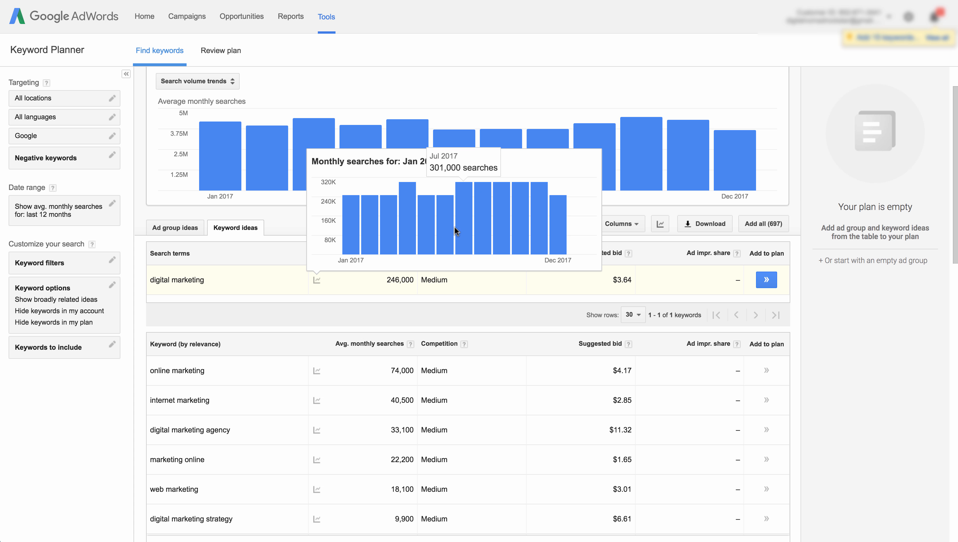
{"action": "mouse_move", "coordinate": [558, 234]}
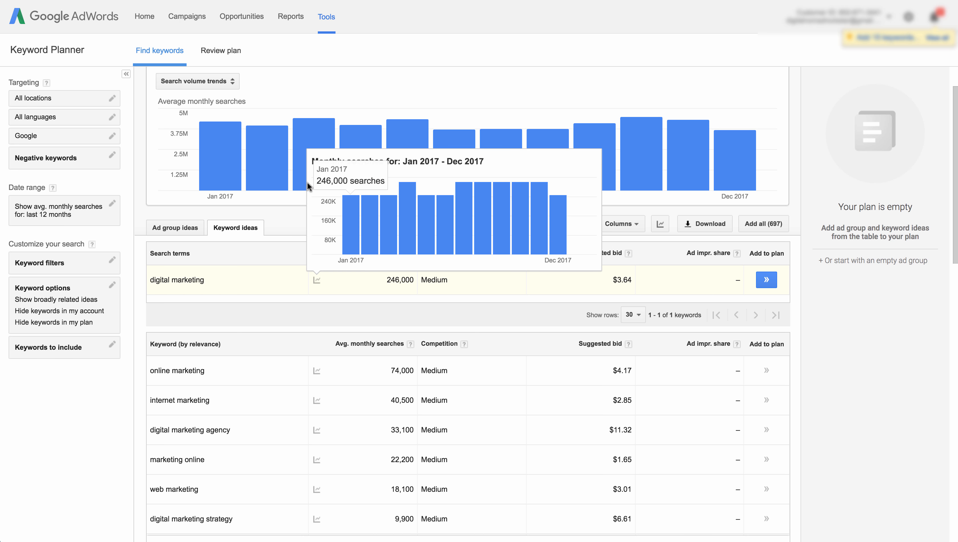
{"action": "scroll", "coordinate": [279, 213], "scroll_direction": "down", "scroll_amount": 2}
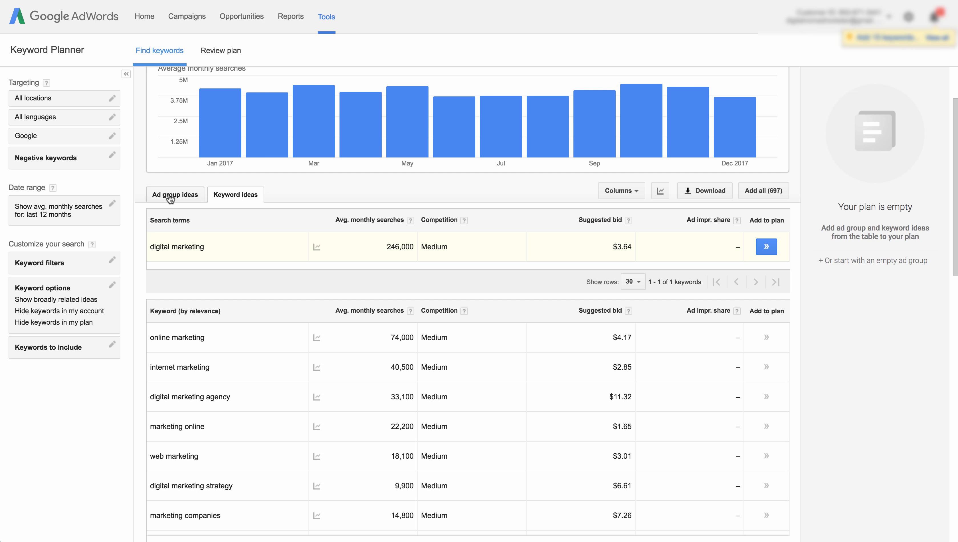
{"action": "scroll", "coordinate": [232, 185], "scroll_direction": "up", "scroll_amount": 3}
{"action": "mouse_move", "coordinate": [220, 198]}
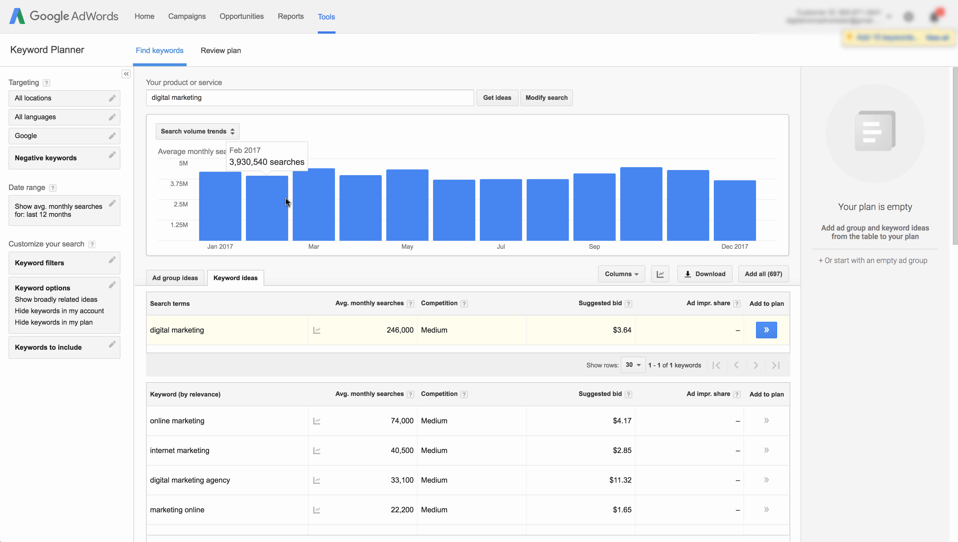
{"action": "mouse_move", "coordinate": [728, 222]}
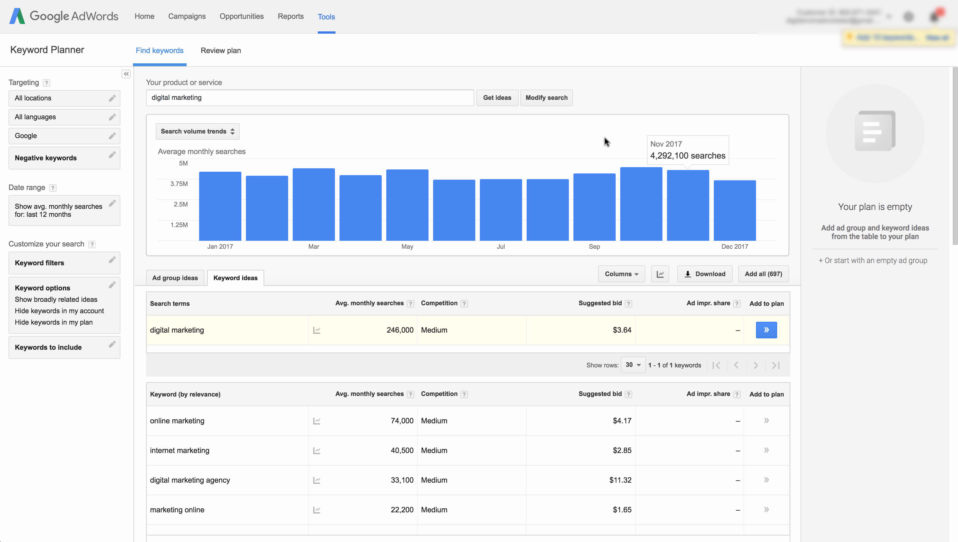
{"action": "mouse_move", "coordinate": [262, 219]}
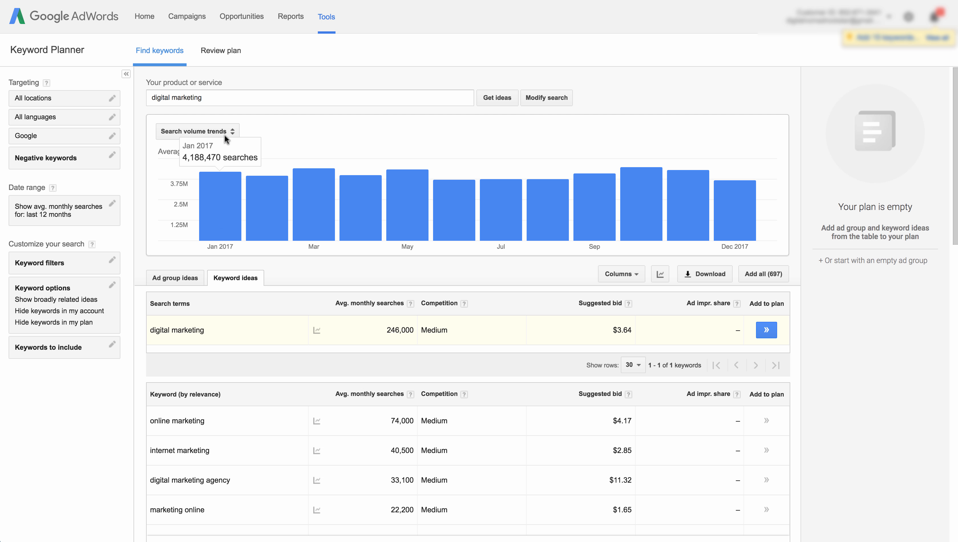
- Replace the search with 'beach towels' and get new keyword ideas
{"action": "triple_click", "coordinate": [217, 99]}
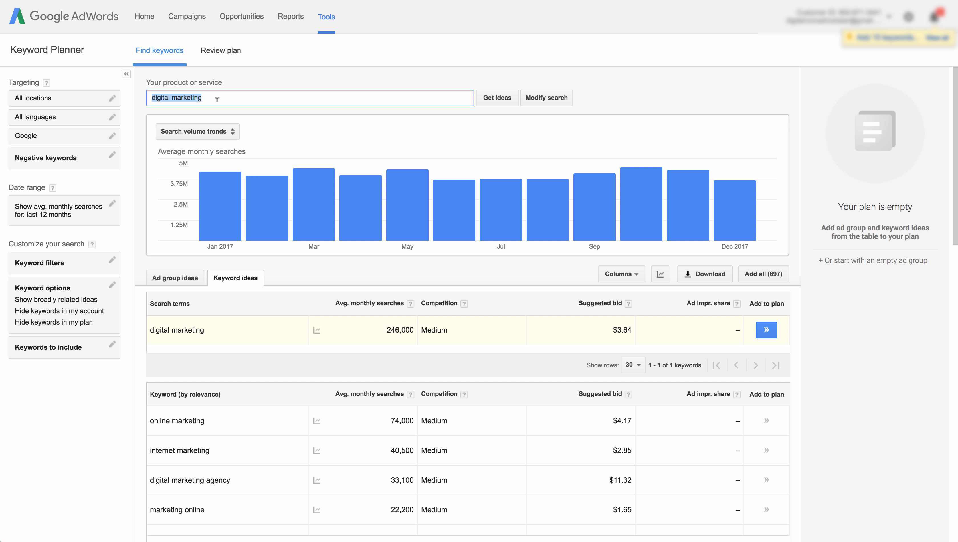
{"action": "type", "text": "beach towels"}
{"action": "key", "text": "Return"}
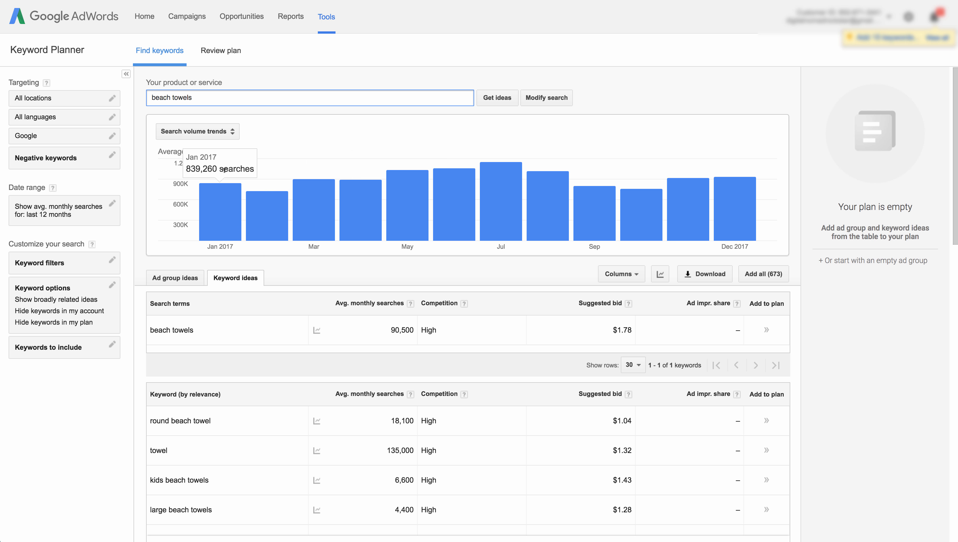
- Examine the chart view options and monthly search trends for the beach towel keyword ideas
{"action": "left_click", "coordinate": [200, 133]}
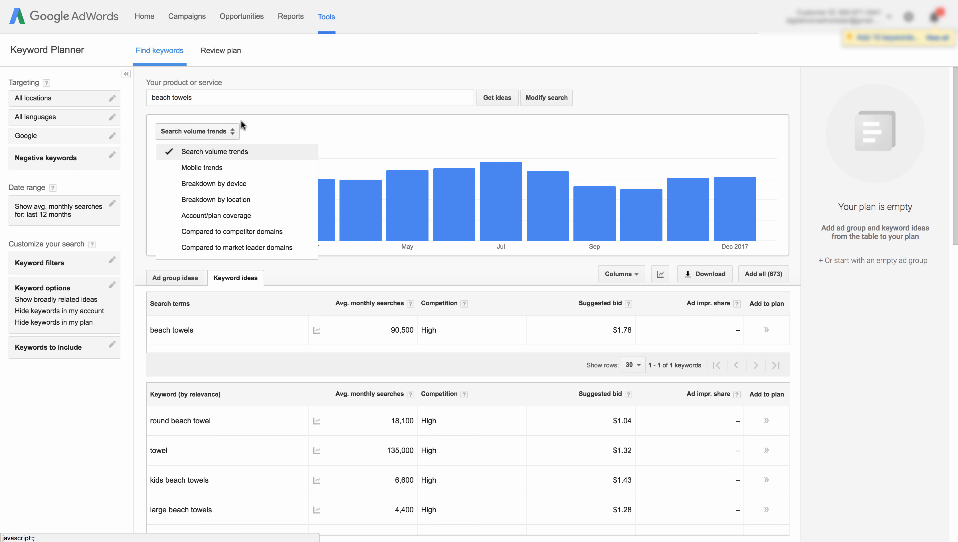
{"action": "left_click", "coordinate": [271, 119]}
{"action": "scroll", "coordinate": [278, 247], "scroll_direction": "down", "scroll_amount": 3}
{"action": "scroll", "coordinate": [284, 239], "scroll_direction": "up", "scroll_amount": 2}
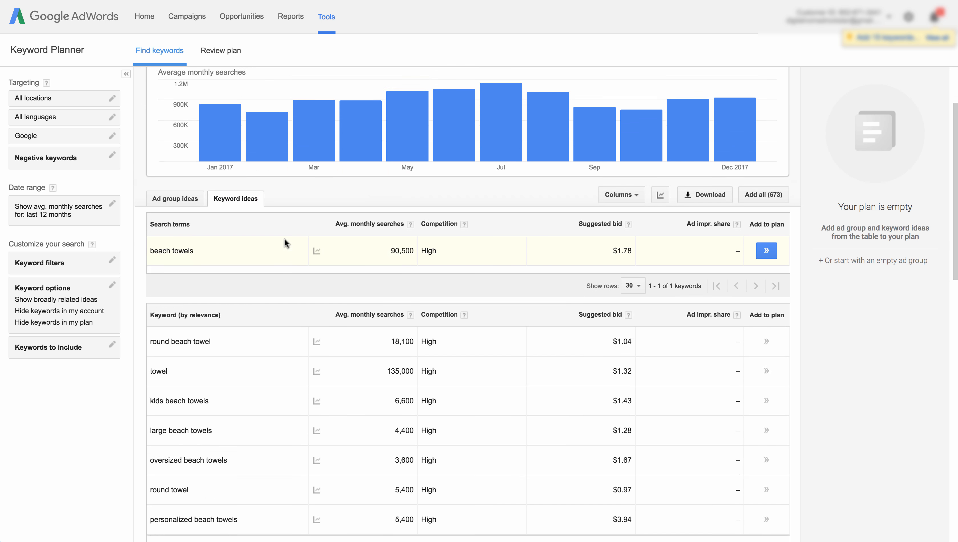
{"action": "scroll", "coordinate": [284, 270], "scroll_direction": "down", "scroll_amount": 2}
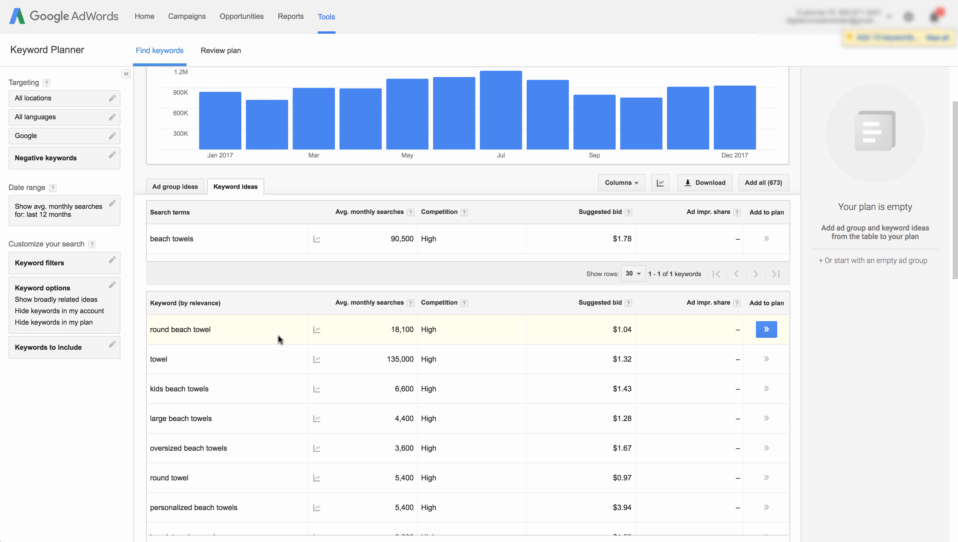
{"action": "scroll", "coordinate": [278, 335], "scroll_direction": "up", "scroll_amount": 3}
{"action": "scroll", "coordinate": [271, 387], "scroll_direction": "down", "scroll_amount": 3}
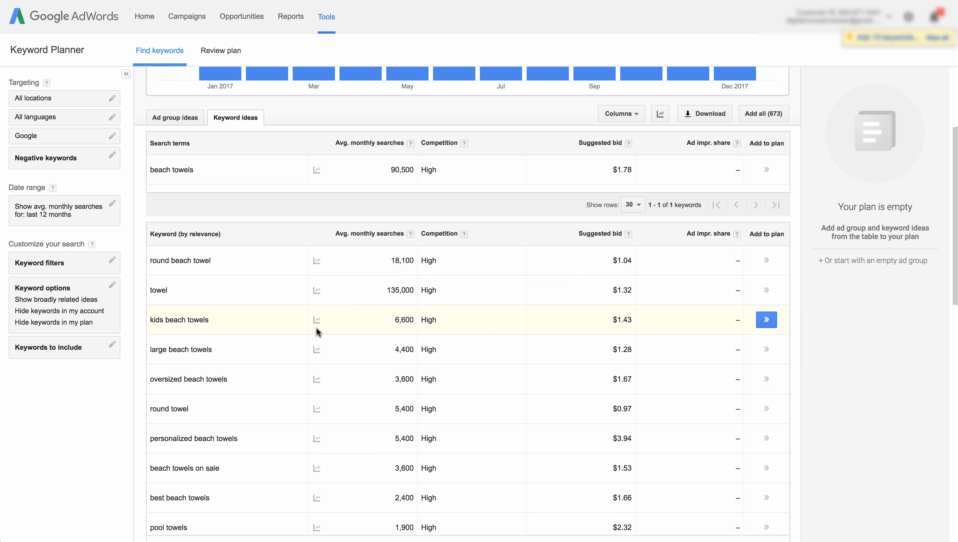
{"action": "mouse_move", "coordinate": [315, 319]}
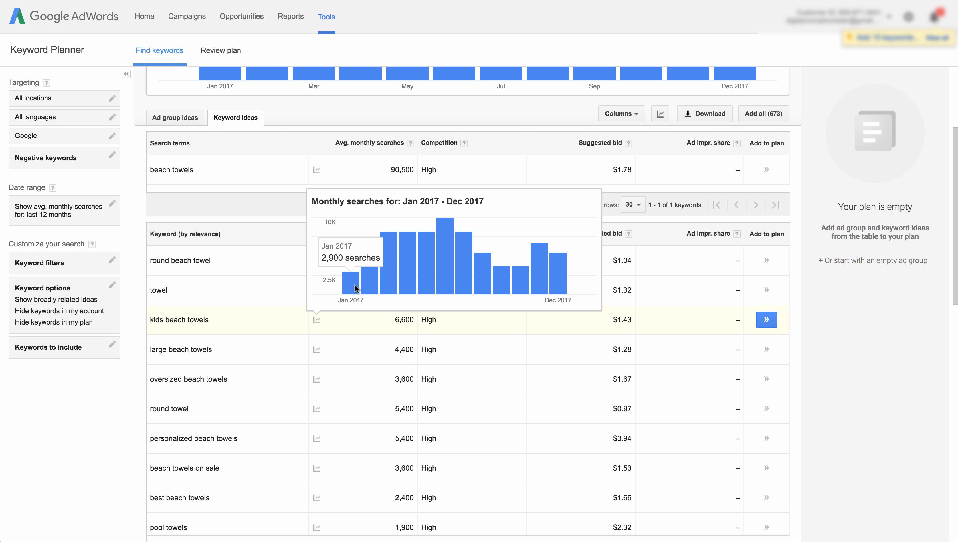
{"action": "mouse_move", "coordinate": [408, 274]}
{"action": "mouse_move", "coordinate": [350, 282]}
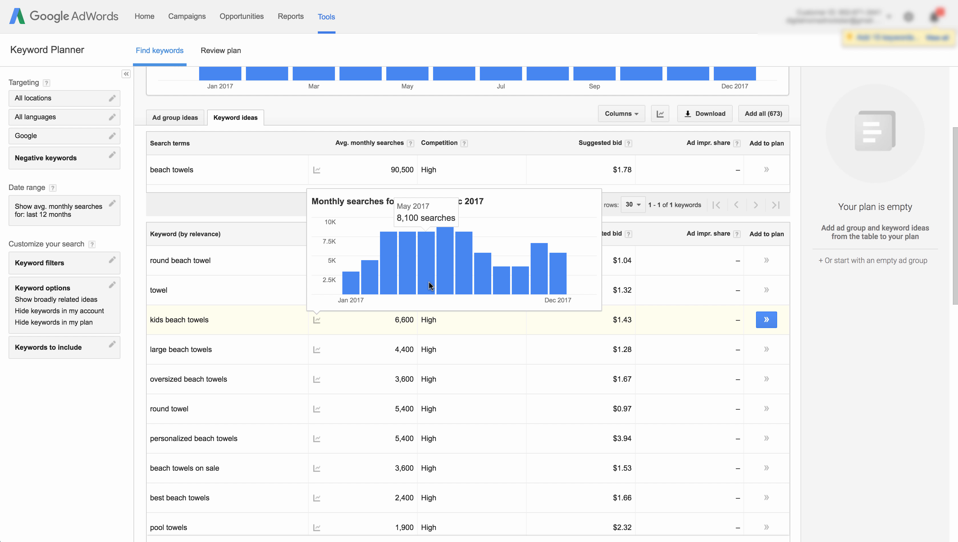
{"action": "mouse_move", "coordinate": [442, 281]}
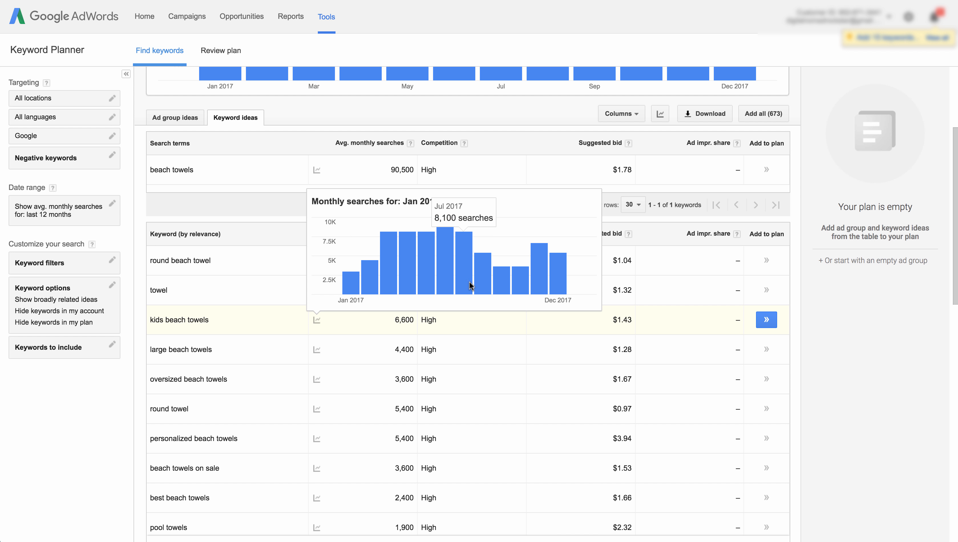
{"action": "mouse_move", "coordinate": [486, 290]}
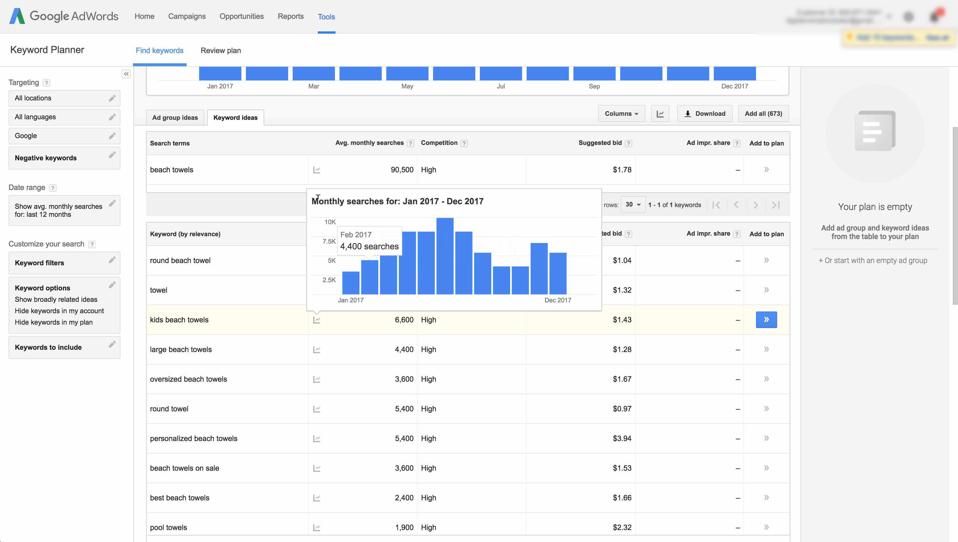
{"action": "scroll", "coordinate": [263, 241], "scroll_direction": "up", "scroll_amount": 3}
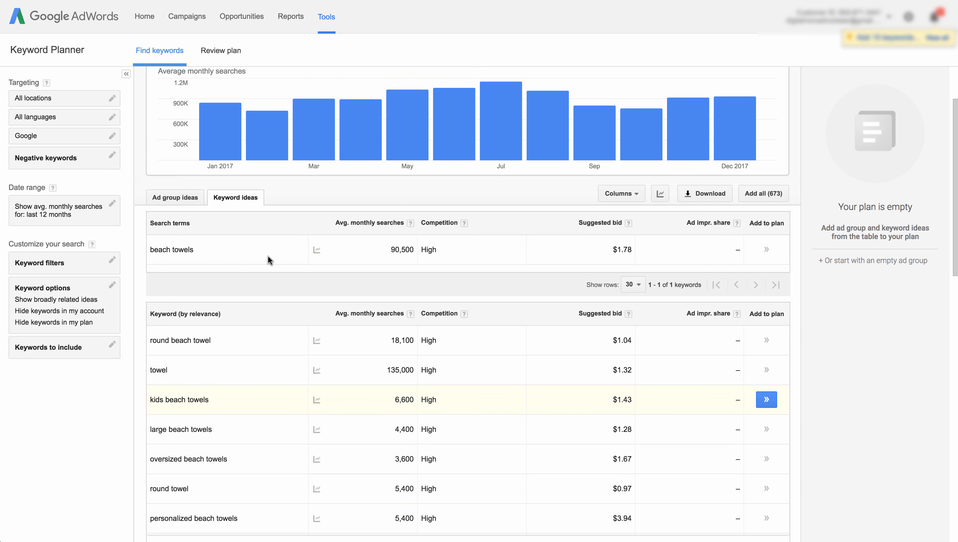
{"action": "scroll", "coordinate": [274, 299], "scroll_direction": "down", "scroll_amount": 4}
{"action": "scroll", "coordinate": [274, 308], "scroll_direction": "up", "scroll_amount": 6}
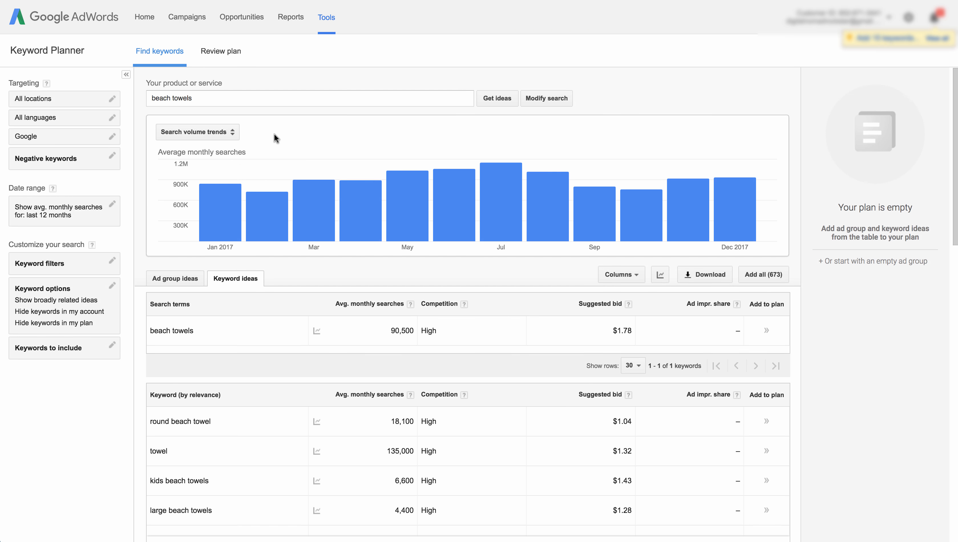
- Change the location targeting from all locations to Chicago, Illinois, United States and save it
{"action": "triple_click", "coordinate": [217, 97]}
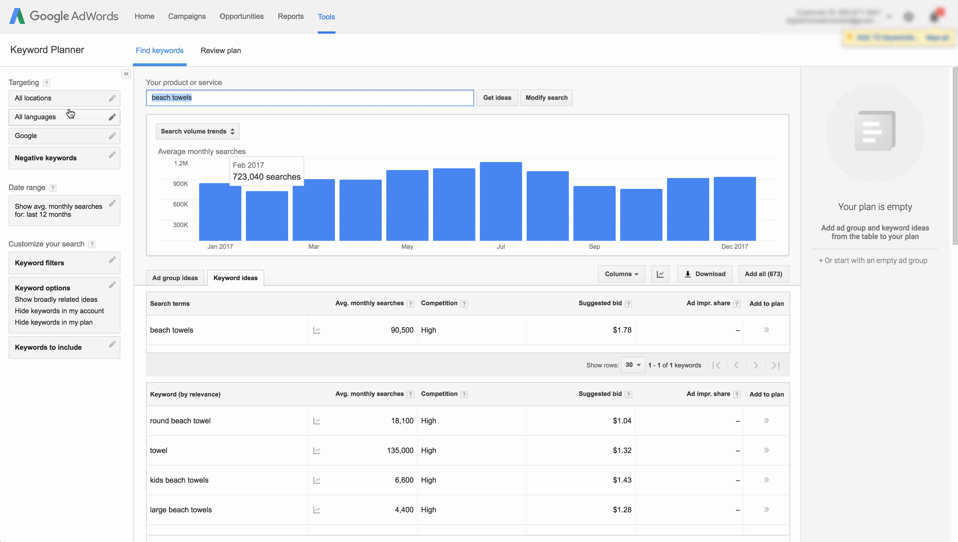
{"action": "left_click", "coordinate": [53, 99]}
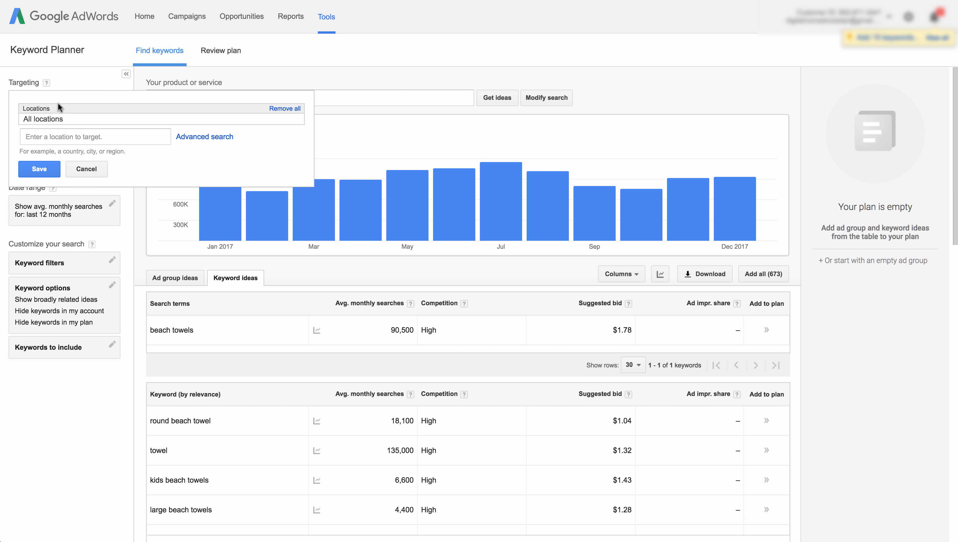
{"action": "left_click", "coordinate": [77, 133]}
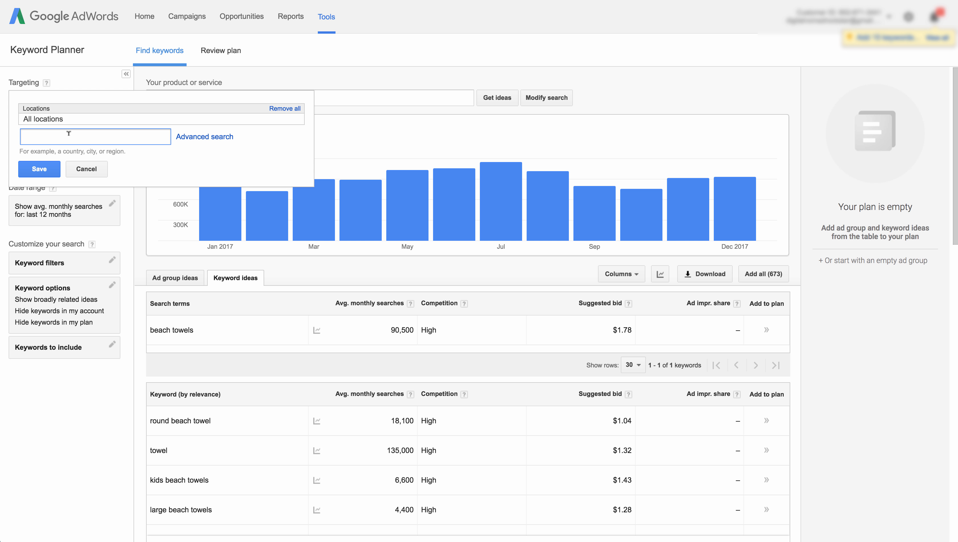
{"action": "type", "text": "chicago"}
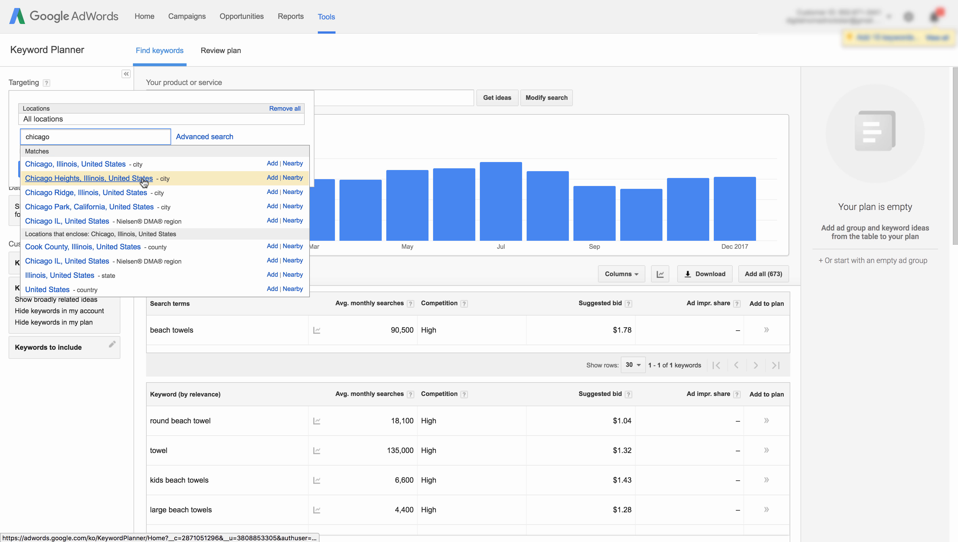
{"action": "left_click", "coordinate": [272, 164]}
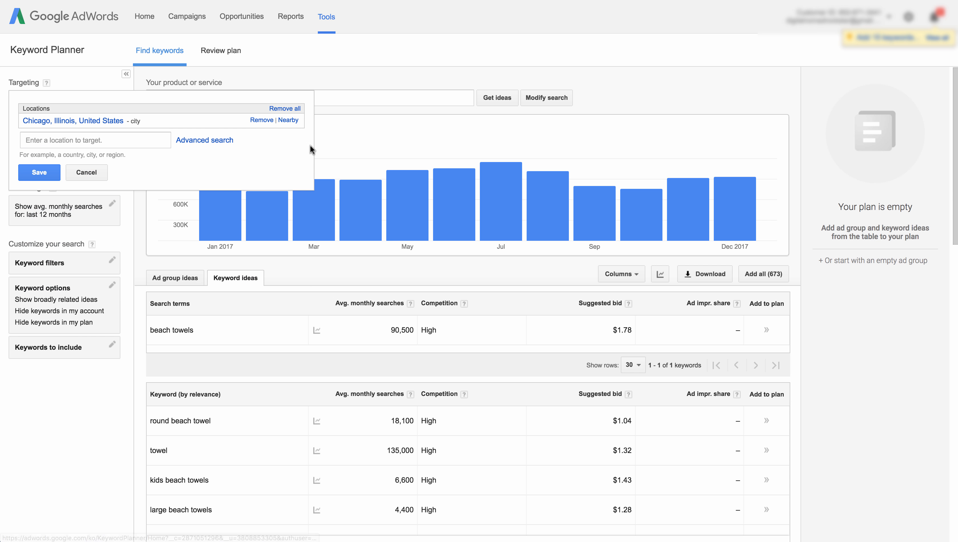
{"action": "left_click", "coordinate": [40, 173]}
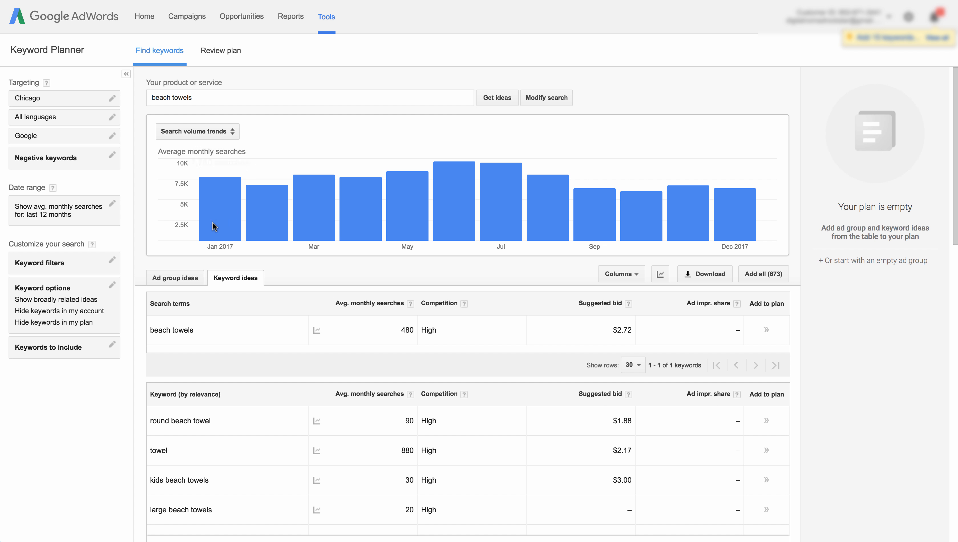
{"action": "mouse_move", "coordinate": [213, 224]}
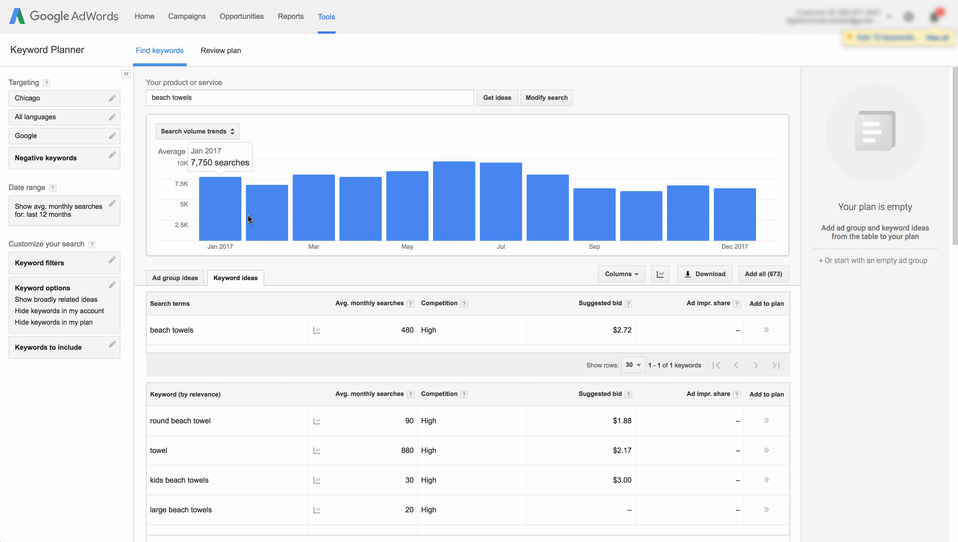
- Examine the Chicago monthly search trends for beach towels and the chart view options
{"action": "mouse_move", "coordinate": [442, 205]}
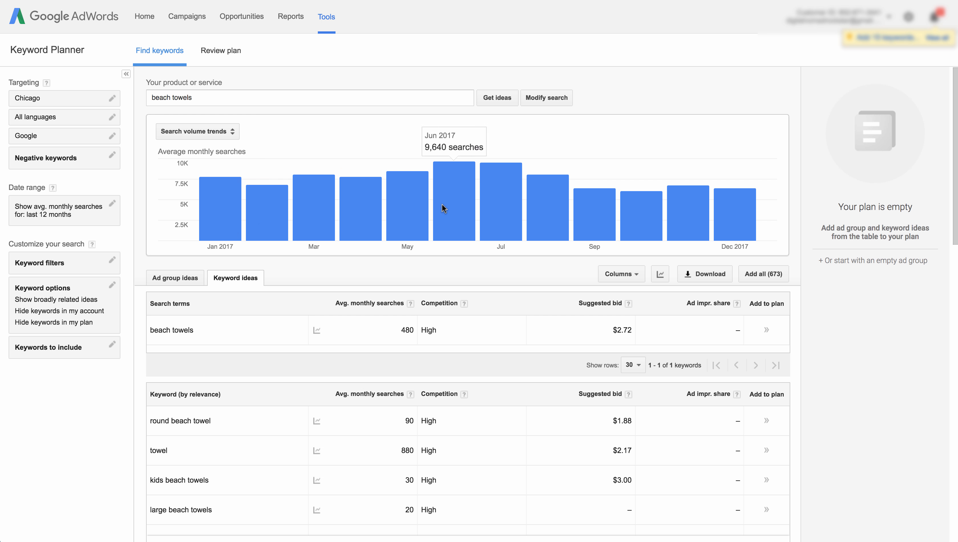
{"action": "left_click", "coordinate": [184, 130]}
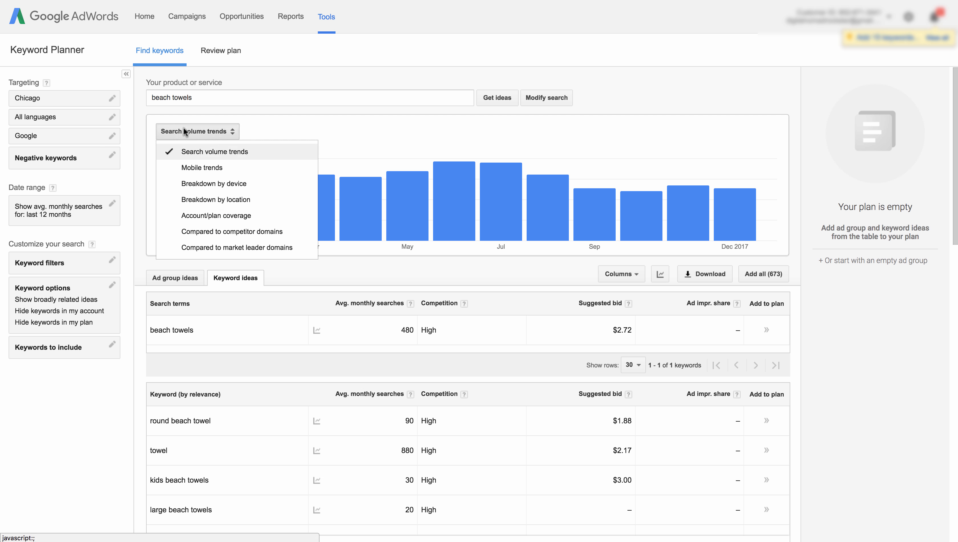
{"action": "left_click", "coordinate": [207, 130]}
{"action": "scroll", "coordinate": [265, 239], "scroll_direction": "down", "scroll_amount": 3}
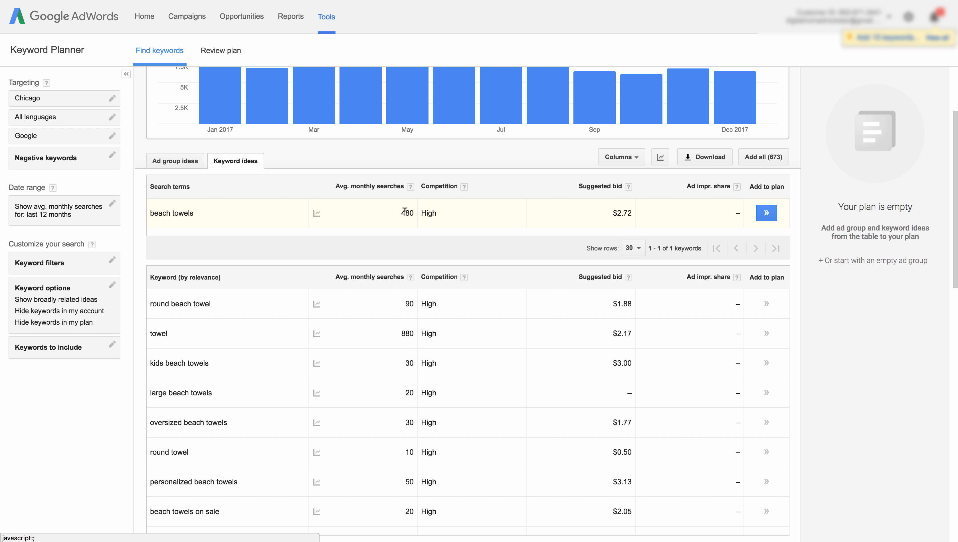
{"action": "scroll", "coordinate": [405, 210], "scroll_direction": "up", "scroll_amount": 1}
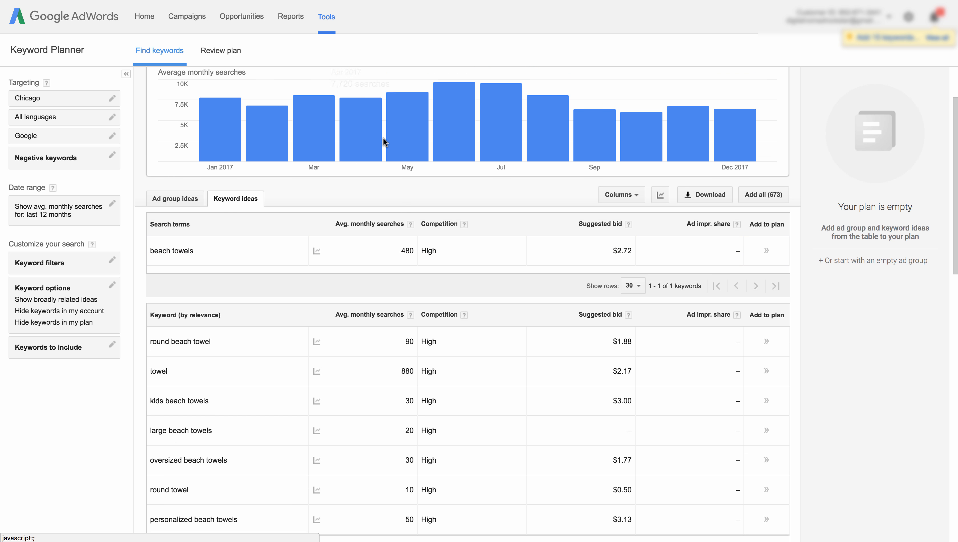
{"action": "mouse_move", "coordinate": [652, 146]}
{"action": "scroll", "coordinate": [695, 143], "scroll_direction": "up", "scroll_amount": 2}
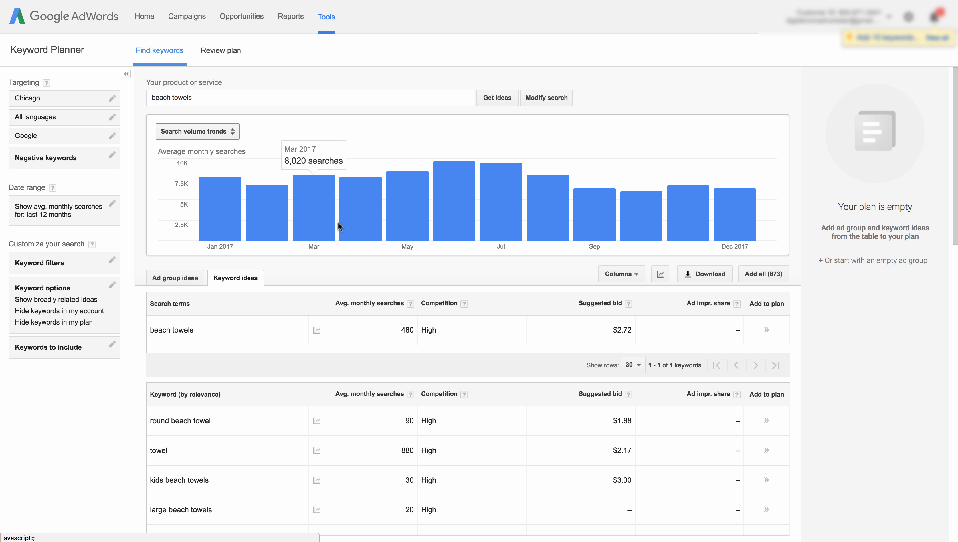
{"action": "left_click", "coordinate": [199, 128]}
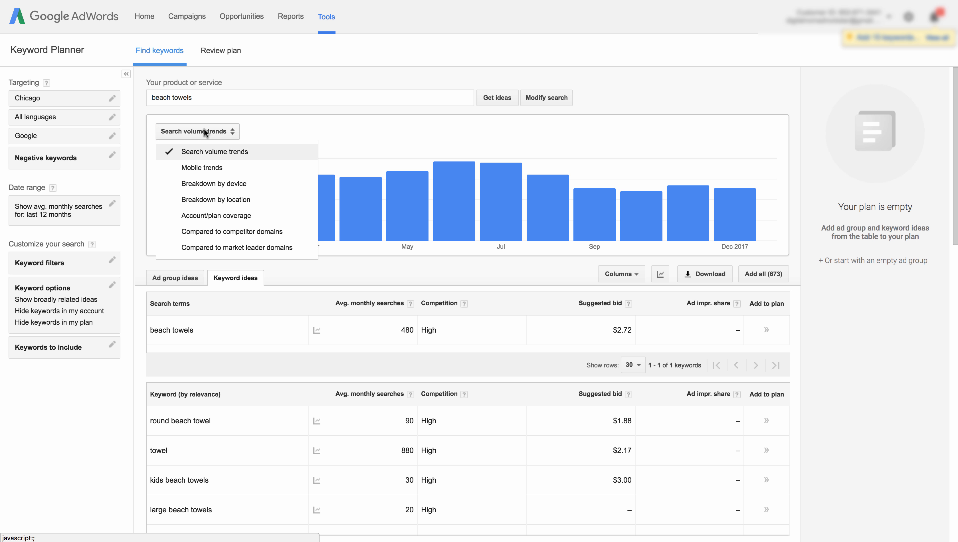
- Remove Chicago from location targeting so it targets all locations, and save
{"action": "left_click", "coordinate": [37, 96]}
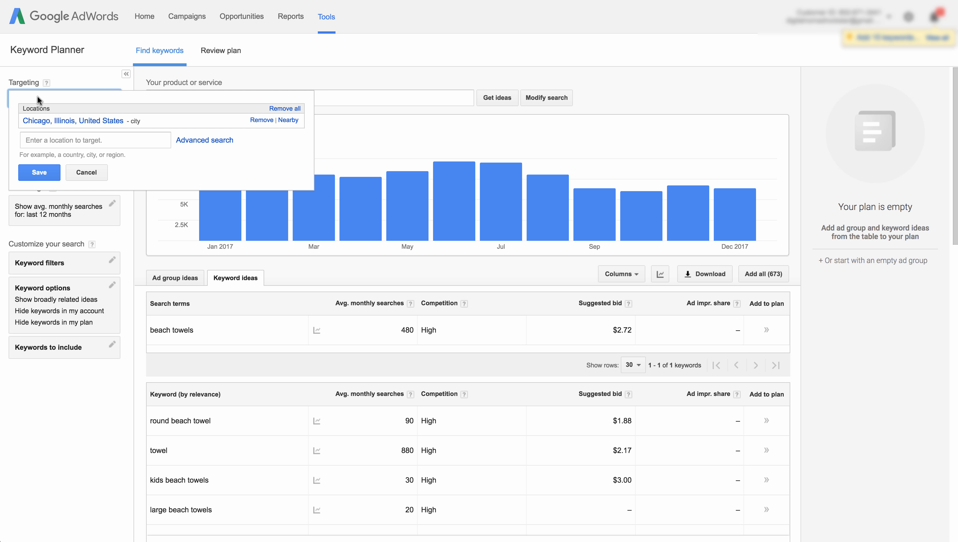
{"action": "left_click", "coordinate": [261, 119]}
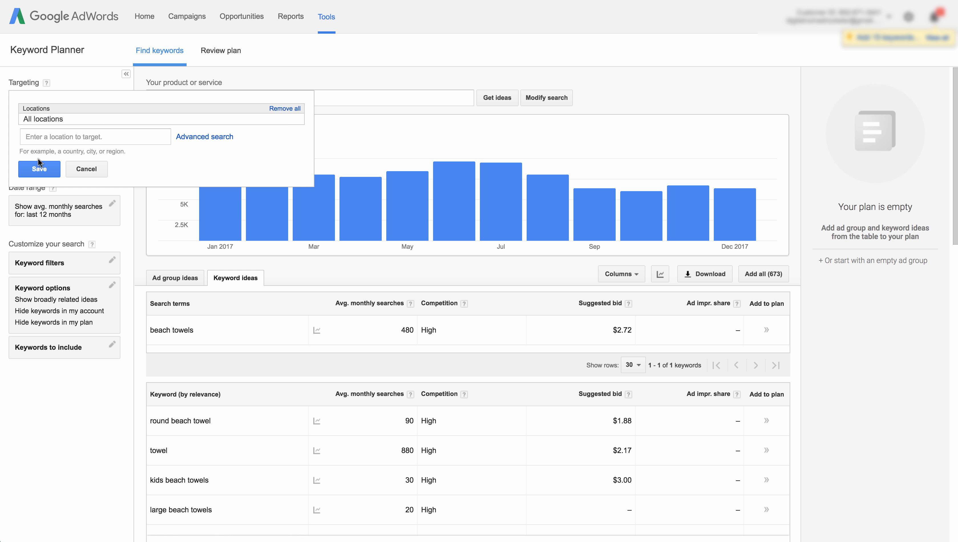
{"action": "left_click", "coordinate": [39, 167]}
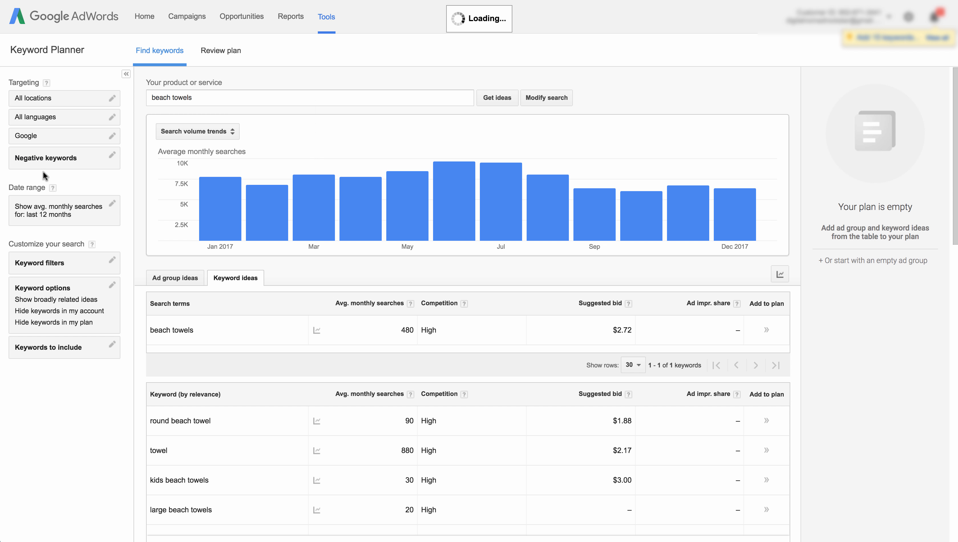
- Review the language, network, negative keyword and date range targeting settings without changing them
{"action": "left_click", "coordinate": [45, 121]}
{"action": "left_click", "coordinate": [91, 240]}
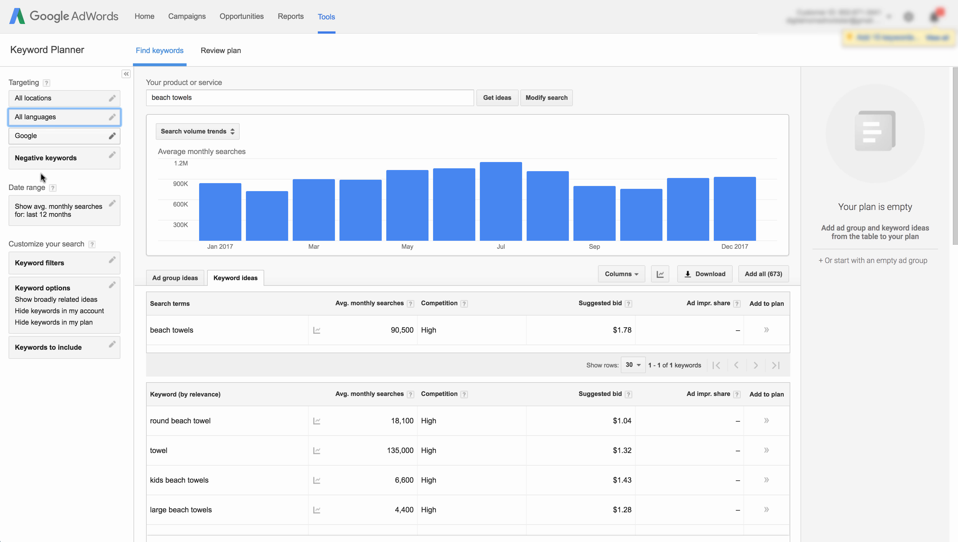
{"action": "left_click", "coordinate": [23, 139]}
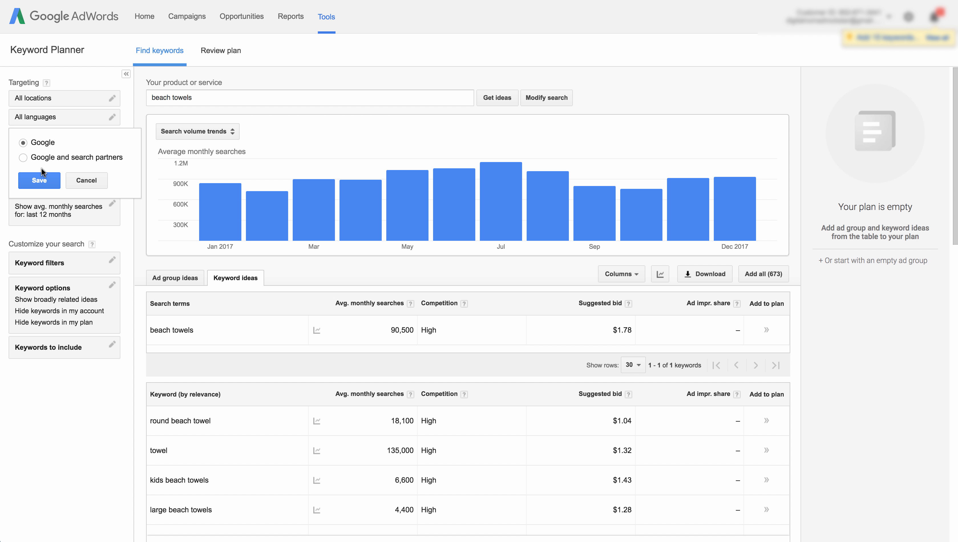
{"action": "left_click", "coordinate": [87, 186]}
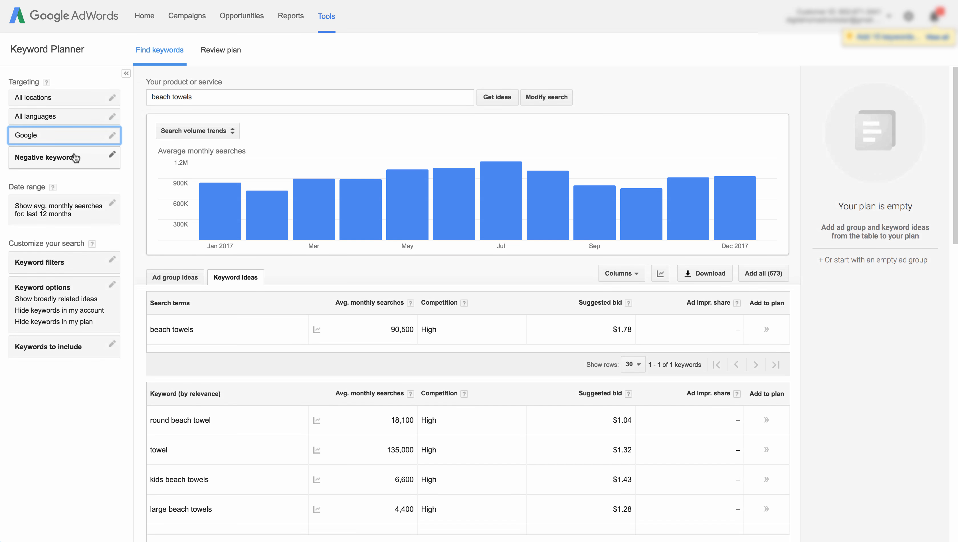
{"action": "left_click", "coordinate": [59, 160]}
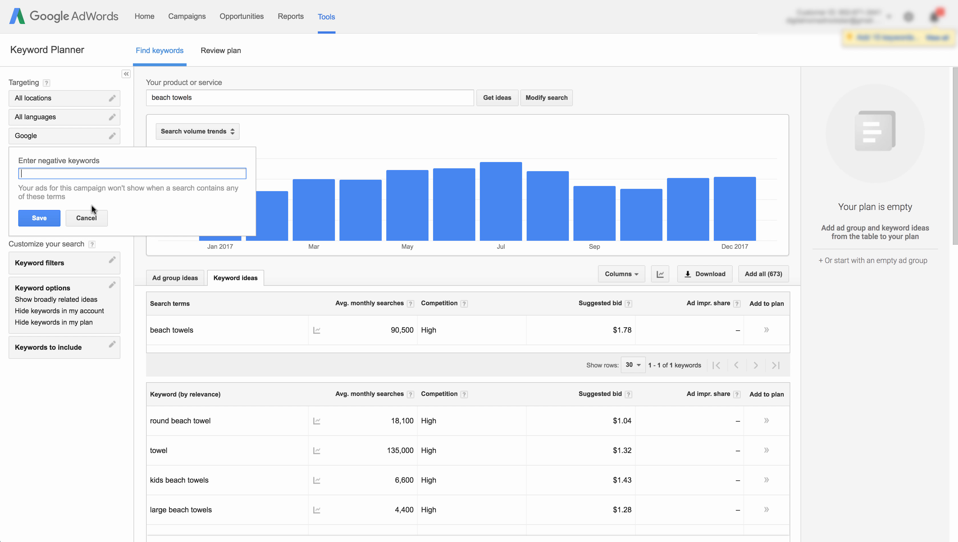
{"action": "left_click", "coordinate": [88, 217]}
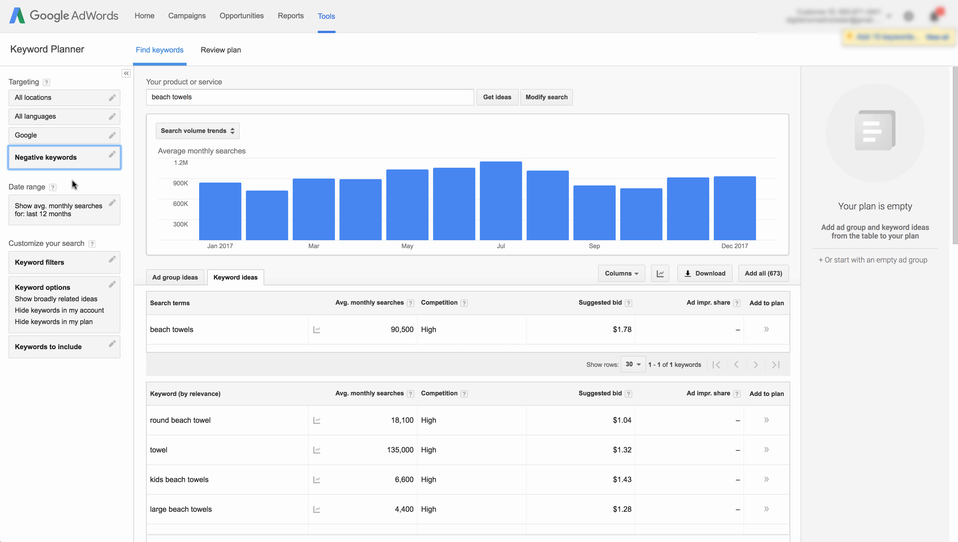
{"action": "left_click", "coordinate": [78, 215]}
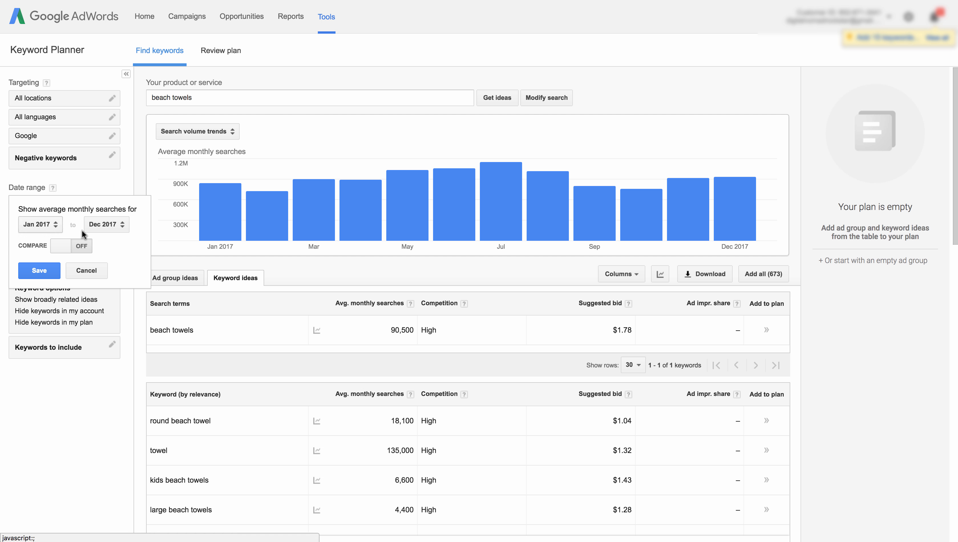
{"action": "left_click", "coordinate": [95, 276]}
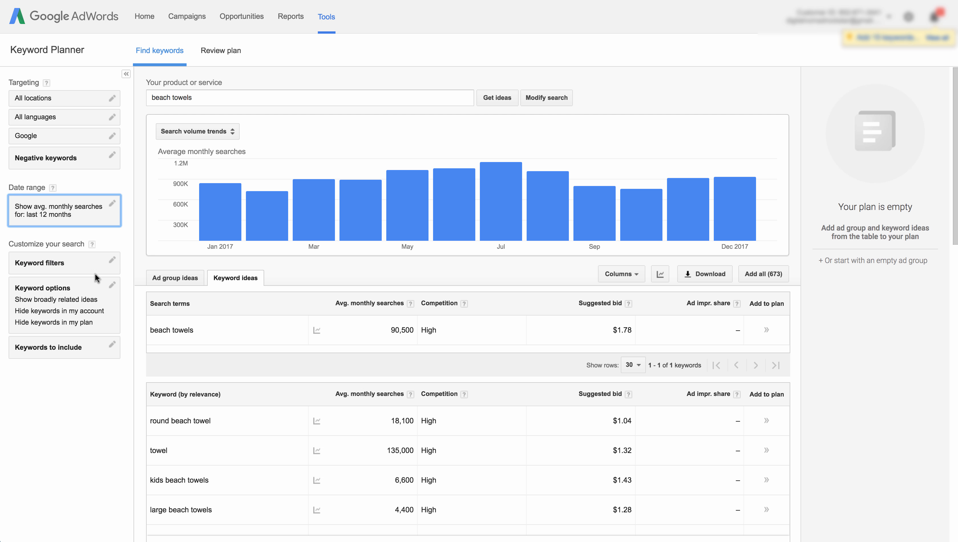
- Review the keyword filters, keyword options and keywords-to-include settings without changing them
{"action": "left_click", "coordinate": [55, 264]}
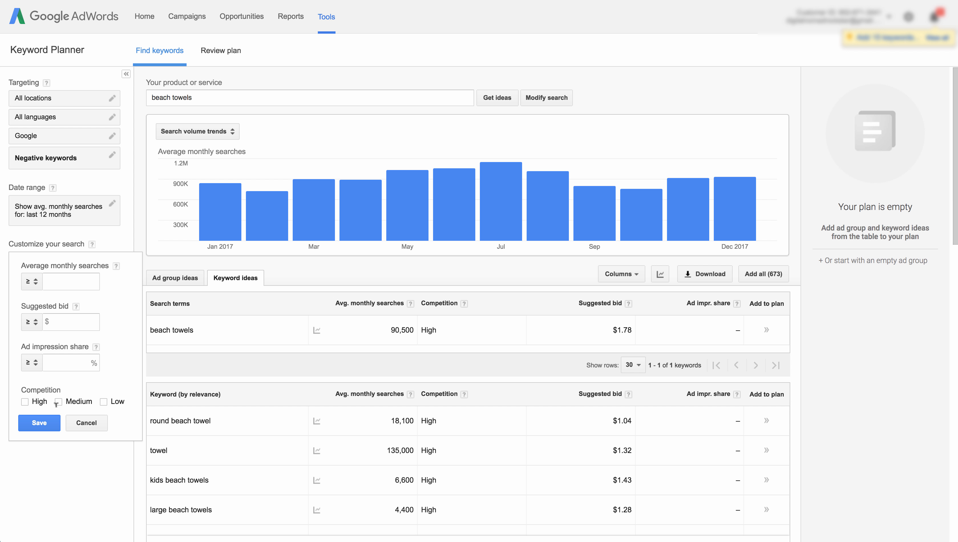
{"action": "left_click", "coordinate": [88, 422]}
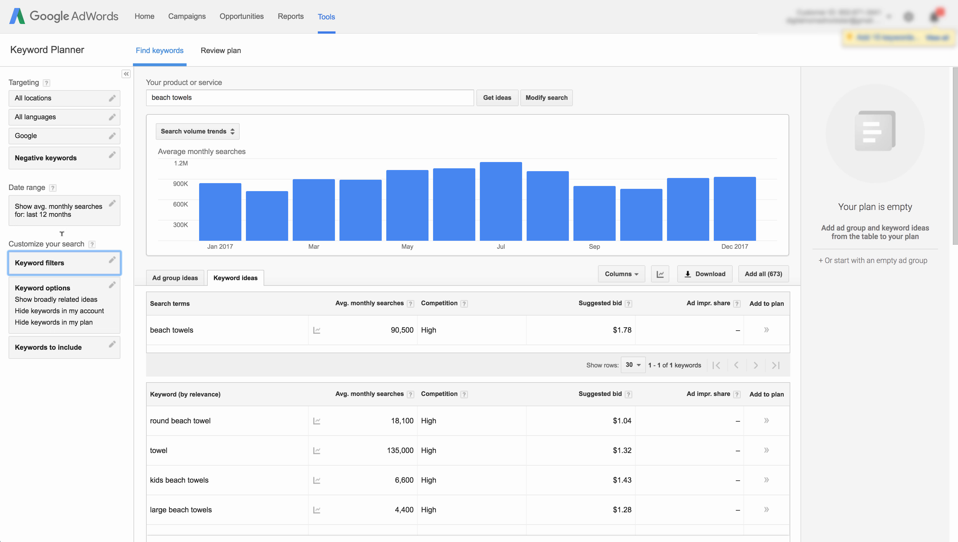
{"action": "left_click", "coordinate": [80, 298]}
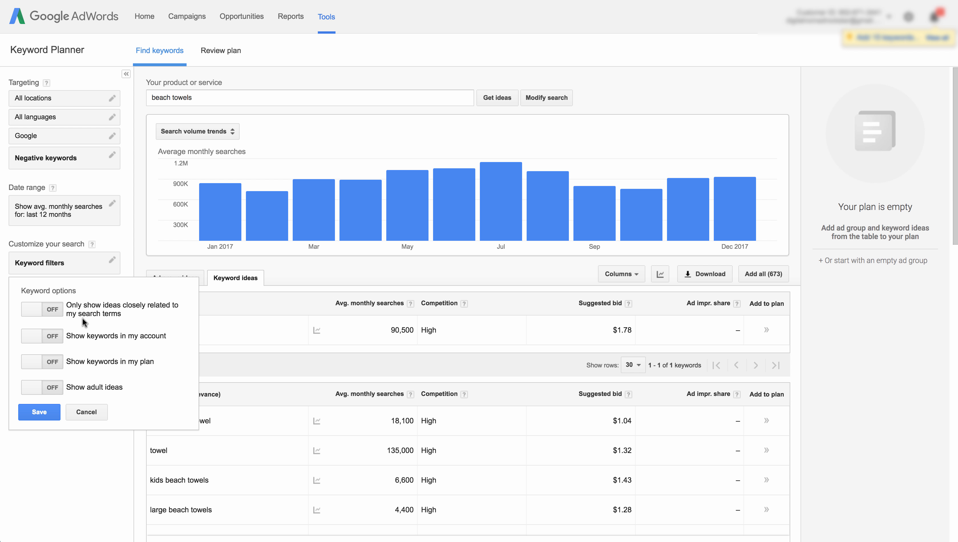
{"action": "left_click", "coordinate": [93, 413]}
{"action": "left_click", "coordinate": [57, 345]}
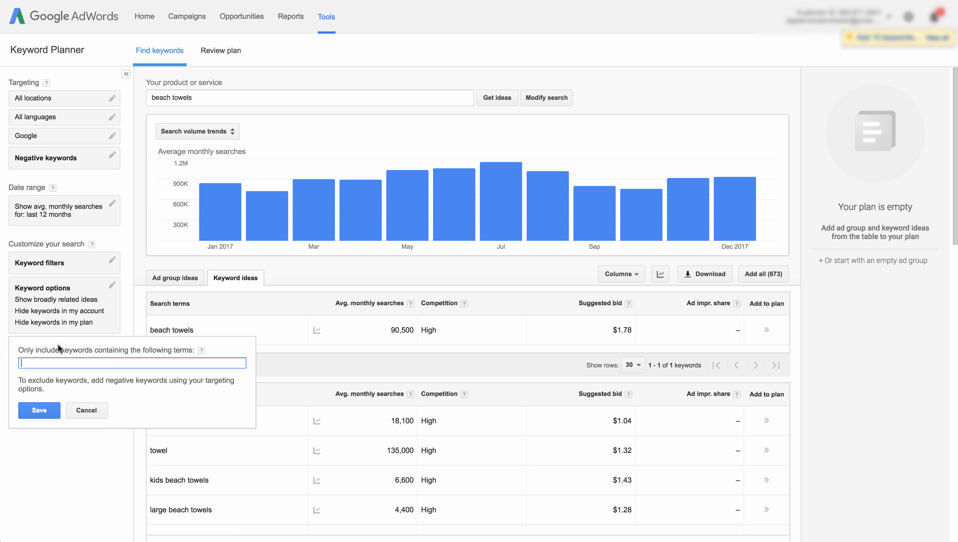
{"action": "left_click", "coordinate": [86, 409]}
- Switch the results to the ad group ideas list
{"action": "scroll", "coordinate": [186, 235], "scroll_direction": "down", "scroll_amount": 3}
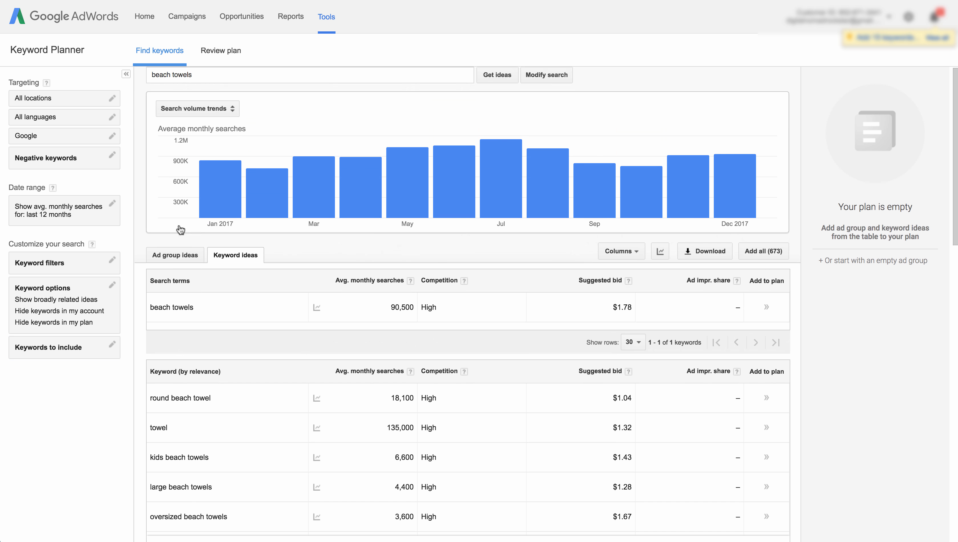
{"action": "scroll", "coordinate": [178, 212], "scroll_direction": "down", "scroll_amount": 1}
{"action": "left_click", "coordinate": [174, 162]}
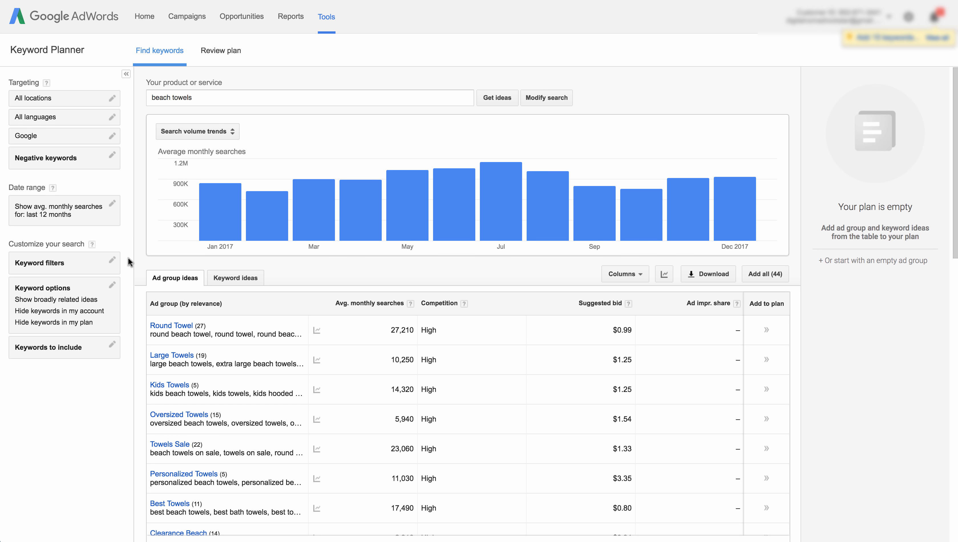
- Examine the ad group ideas and the Round Towel group's monthly search trend
{"action": "scroll", "coordinate": [272, 337], "scroll_direction": "down", "scroll_amount": 3}
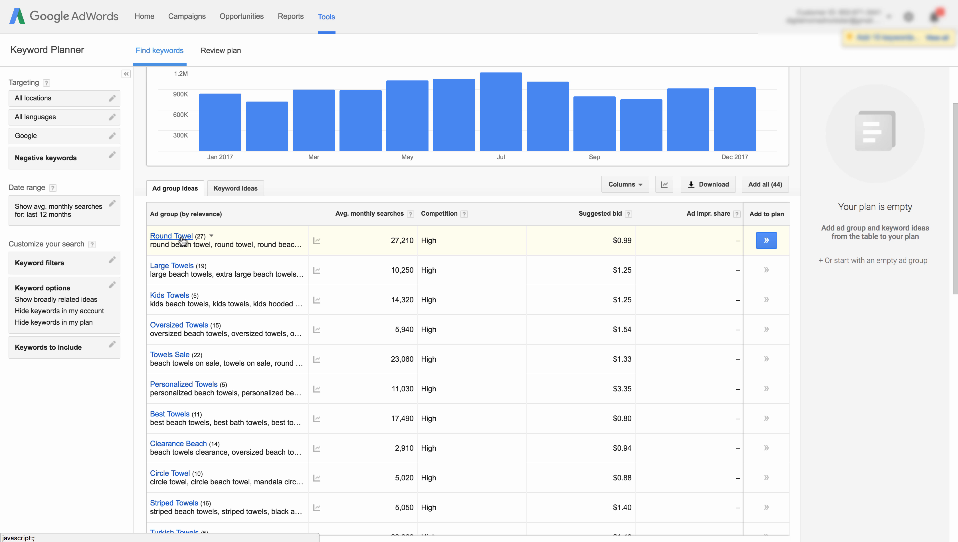
{"action": "scroll", "coordinate": [221, 238], "scroll_direction": "down", "scroll_amount": 1}
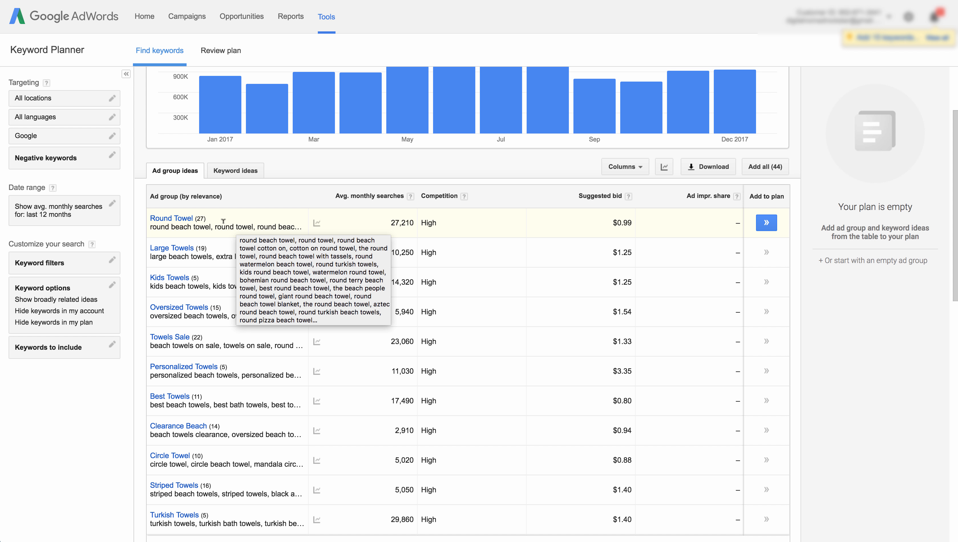
{"action": "scroll", "coordinate": [194, 200], "scroll_direction": "up", "scroll_amount": 5}
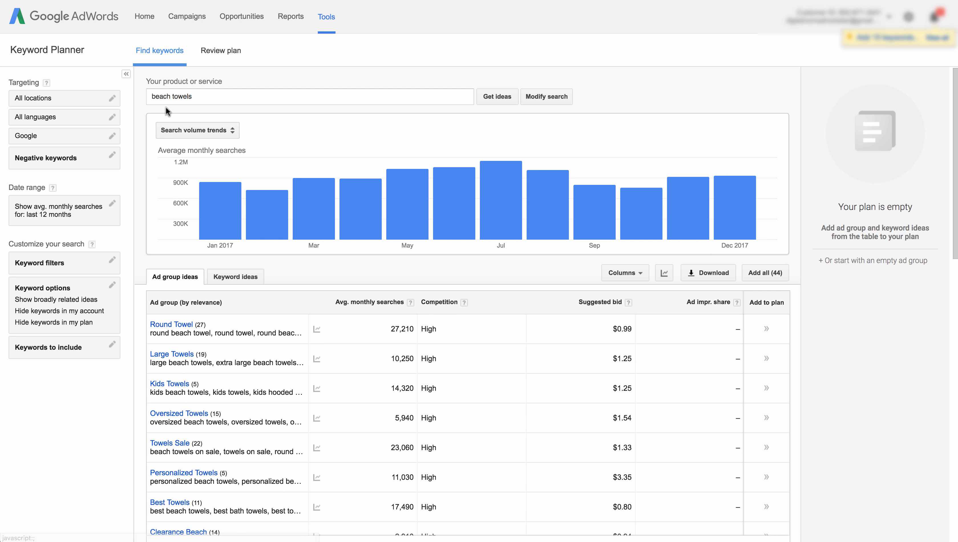
{"action": "scroll", "coordinate": [214, 281], "scroll_direction": "down", "scroll_amount": 3}
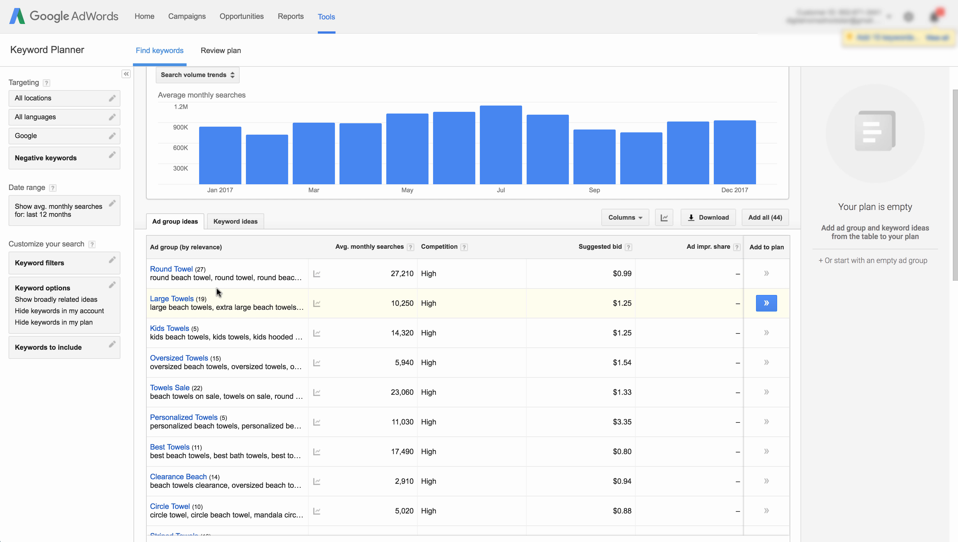
{"action": "scroll", "coordinate": [227, 306], "scroll_direction": "down", "scroll_amount": 1}
{"action": "scroll", "coordinate": [227, 305], "scroll_direction": "down", "scroll_amount": 2}
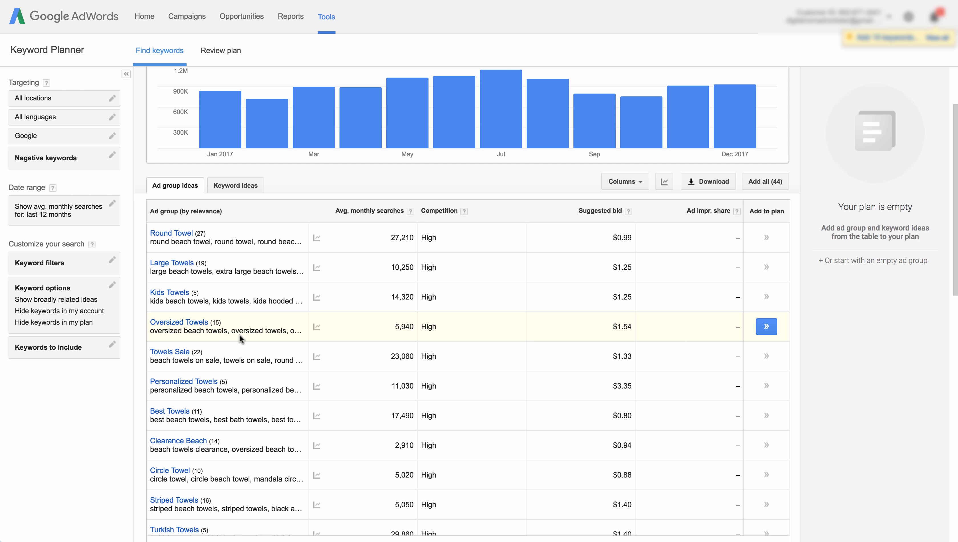
{"action": "scroll", "coordinate": [240, 334], "scroll_direction": "down", "scroll_amount": 1}
{"action": "scroll", "coordinate": [209, 312], "scroll_direction": "up", "scroll_amount": 2}
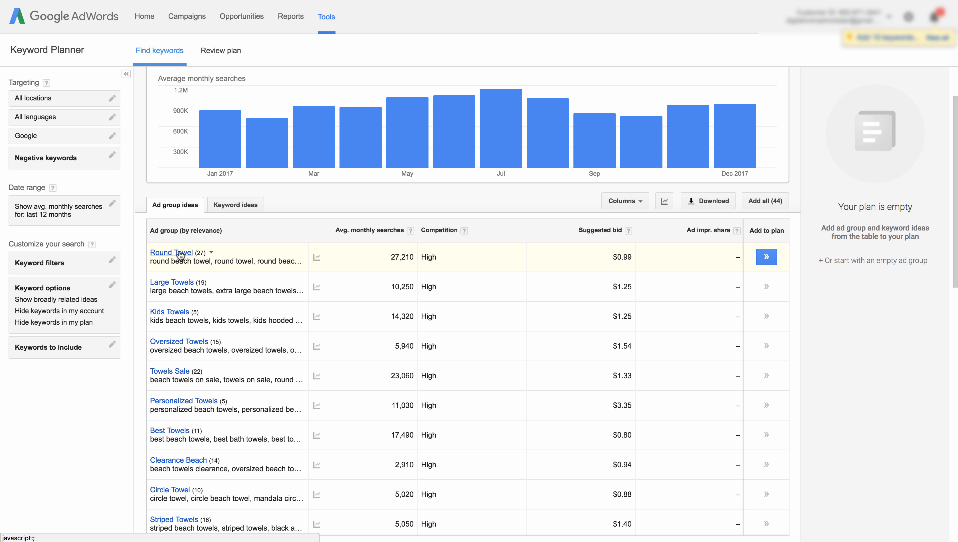
{"action": "mouse_move", "coordinate": [316, 257]}
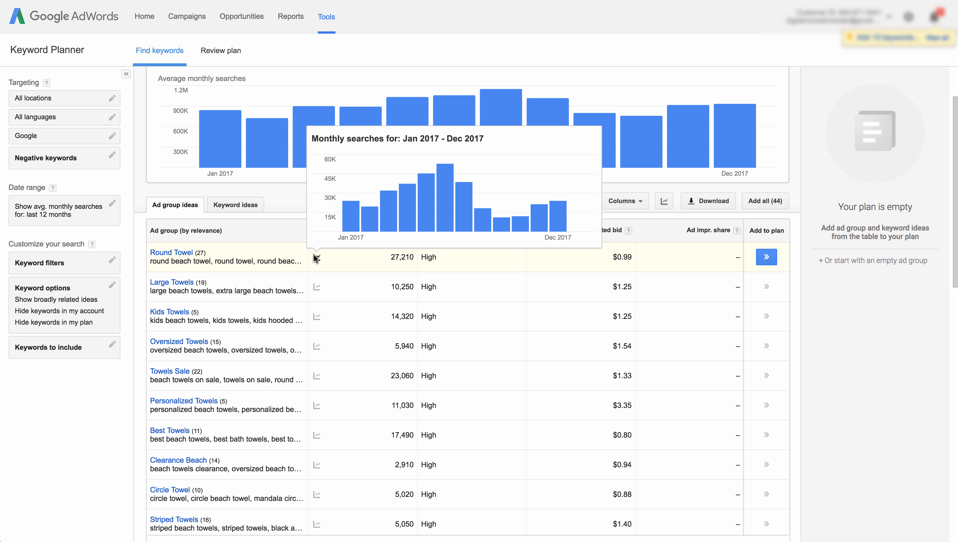
{"action": "mouse_move", "coordinate": [362, 218]}
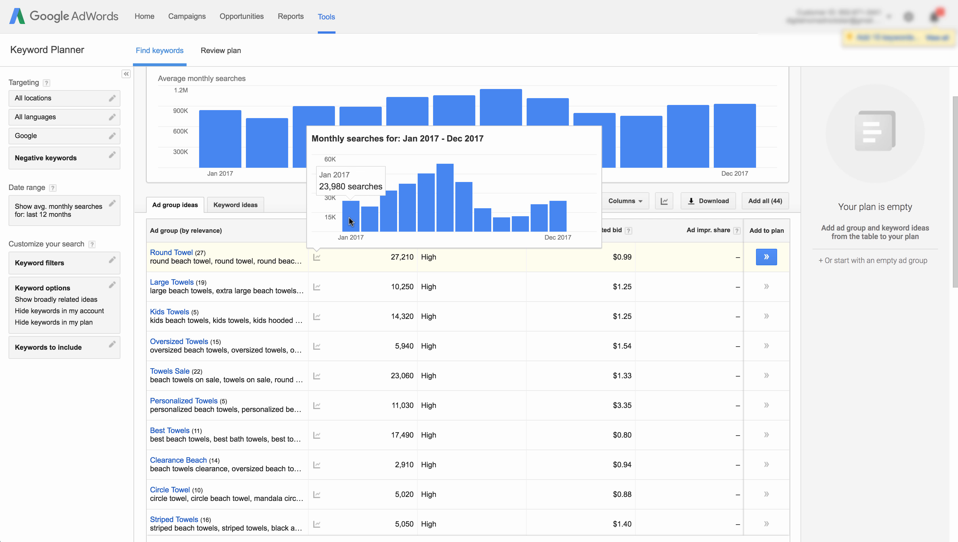
- Open the Round Towel ad group and highlight the 'round beach towel' keyword in its list
{"action": "left_click", "coordinate": [179, 253]}
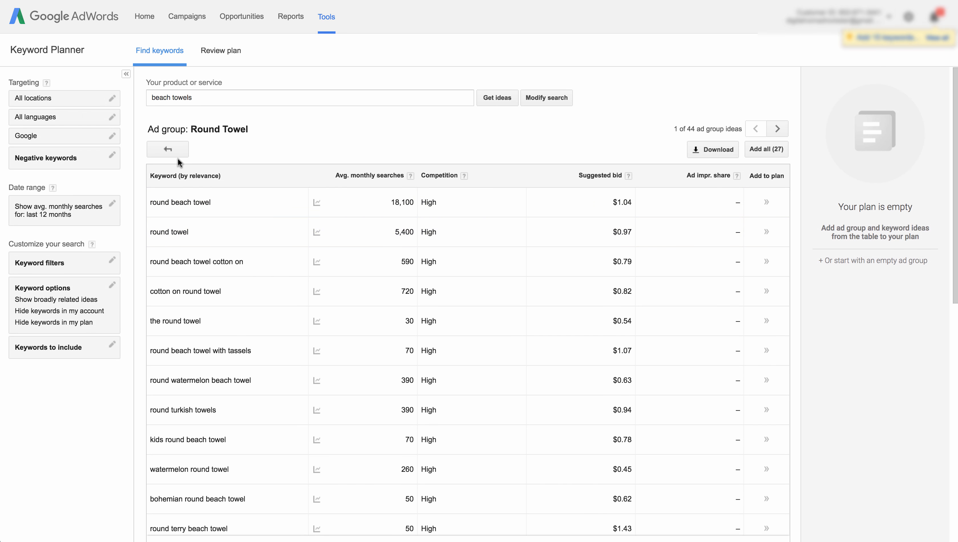
{"action": "scroll", "coordinate": [255, 227], "scroll_direction": "down", "scroll_amount": 10}
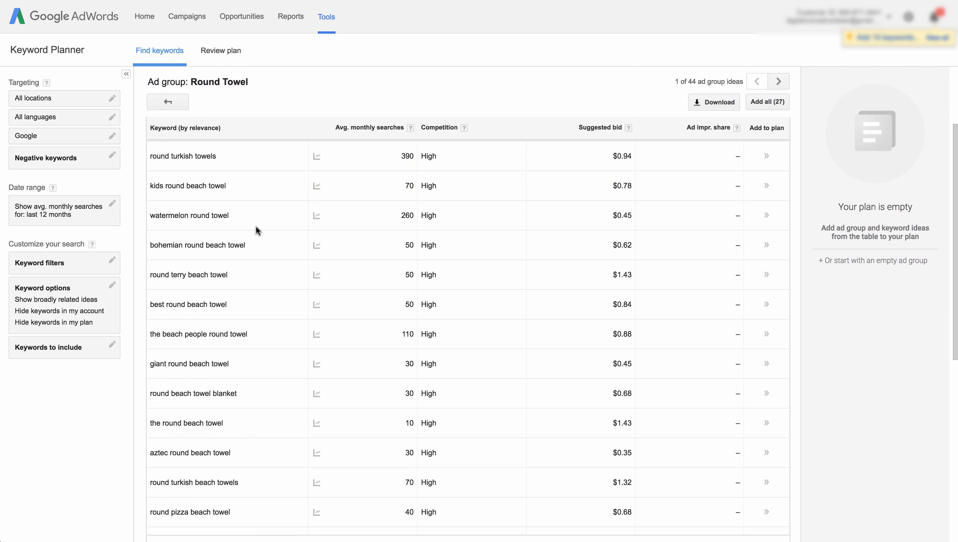
{"action": "scroll", "coordinate": [255, 228], "scroll_direction": "up", "scroll_amount": 10}
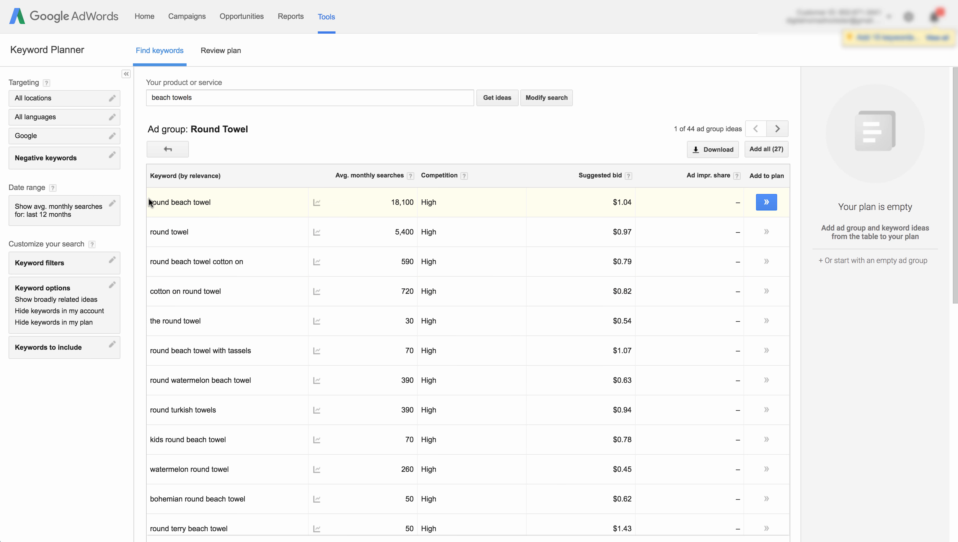
{"action": "left_click_drag", "start_coordinate": [150, 200], "coordinate": [211, 201]}
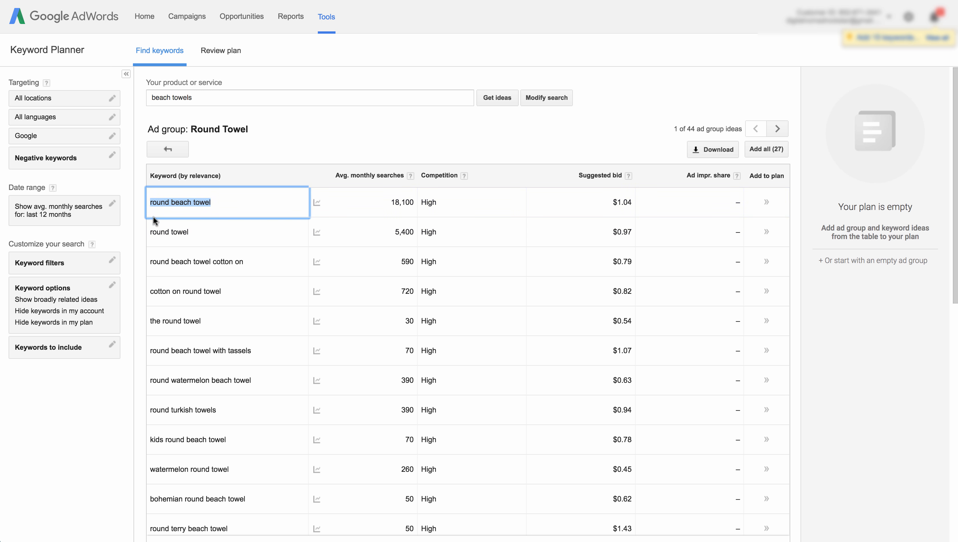
{"action": "scroll", "coordinate": [169, 234], "scroll_direction": "down", "scroll_amount": 6}
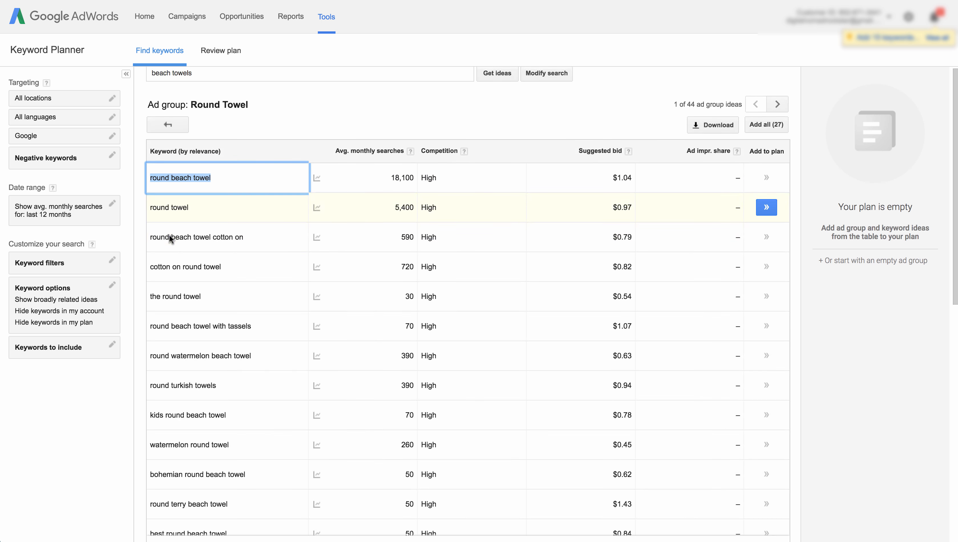
- Scroll through the Round Towel keyword list, highlighting the 'round towel' keyword
{"action": "scroll", "coordinate": [175, 227], "scroll_direction": "up", "scroll_amount": 6}
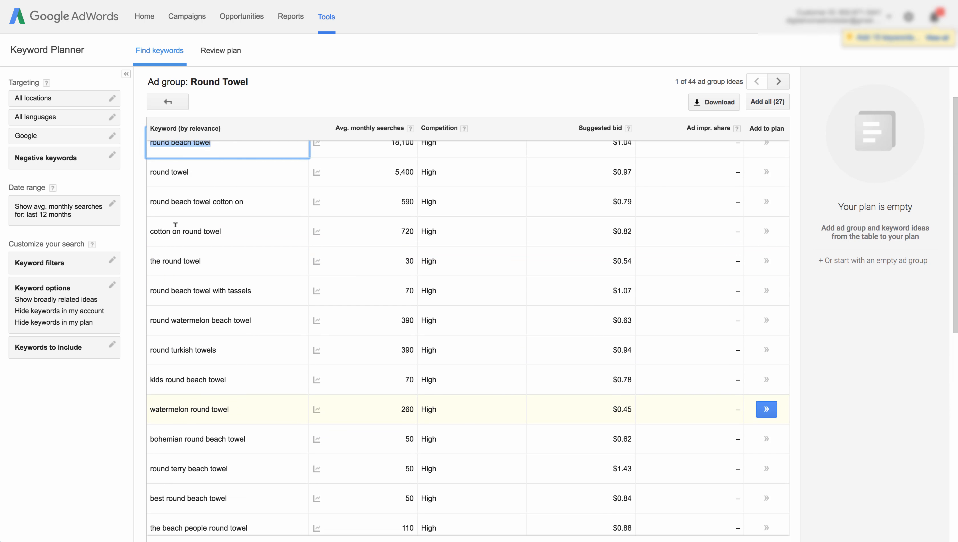
{"action": "left_click_drag", "start_coordinate": [148, 209], "coordinate": [192, 209]}
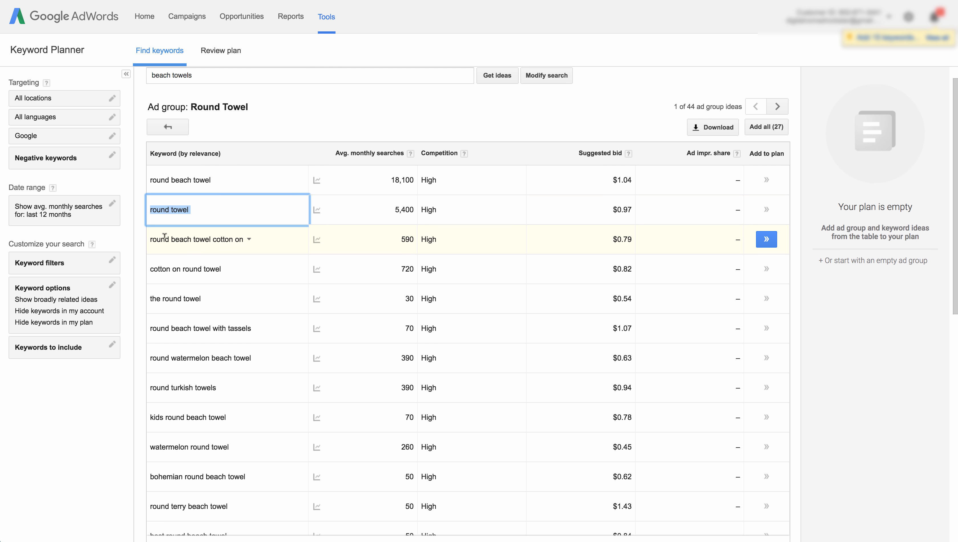
{"action": "scroll", "coordinate": [180, 261], "scroll_direction": "down", "scroll_amount": 1}
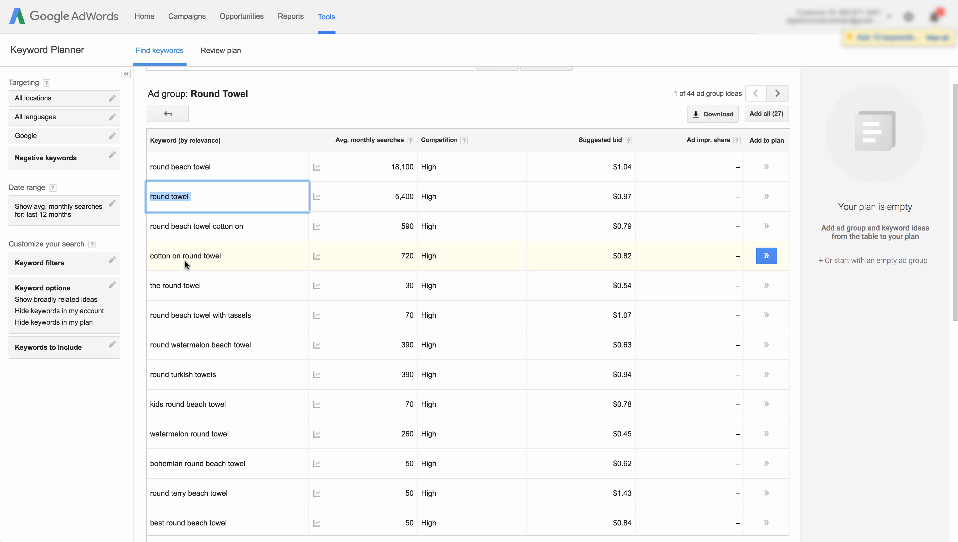
{"action": "scroll", "coordinate": [179, 257], "scroll_direction": "up", "scroll_amount": 2}
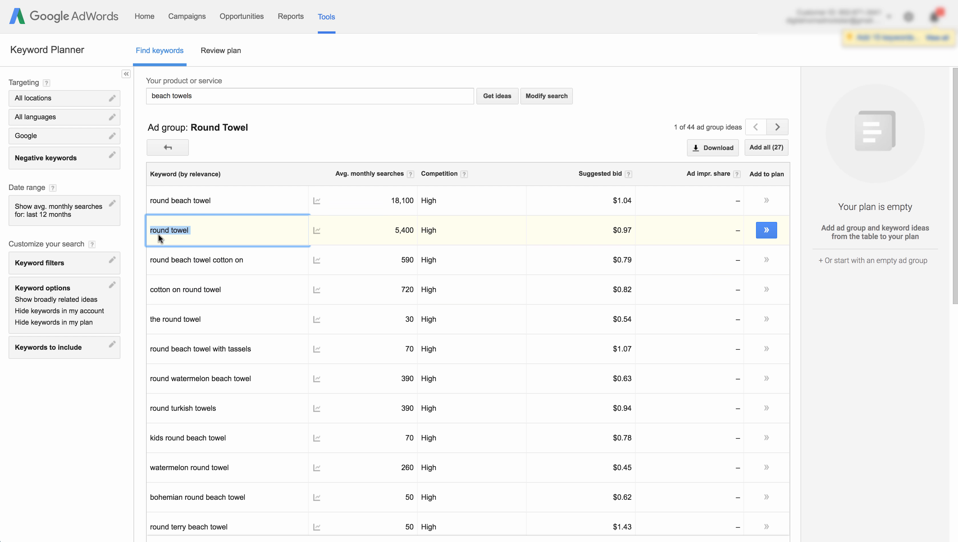
{"action": "scroll", "coordinate": [178, 285], "scroll_direction": "down", "scroll_amount": 3}
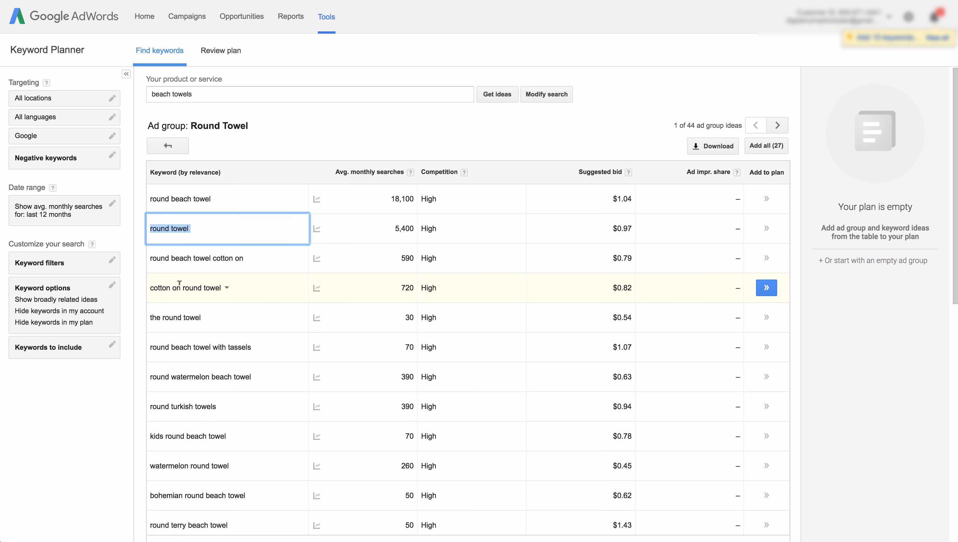
{"action": "scroll", "coordinate": [179, 284], "scroll_direction": "down", "scroll_amount": 6}
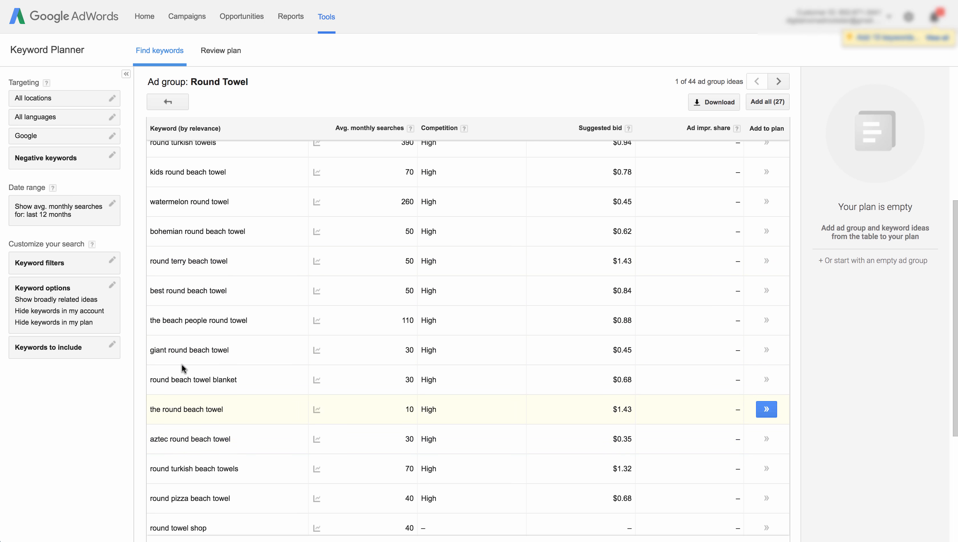
{"action": "scroll", "coordinate": [181, 363], "scroll_direction": "down", "scroll_amount": 4}
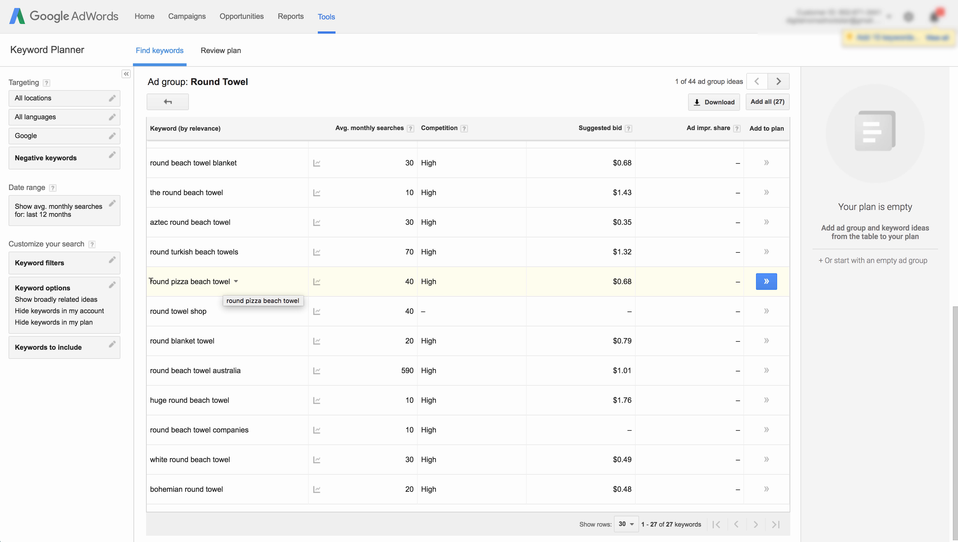
- Highlight the 'round pizza beach towel' keyword and view its monthly search trend chart
{"action": "left_click_drag", "start_coordinate": [151, 280], "coordinate": [231, 281]}
{"action": "mouse_move", "coordinate": [318, 282]}
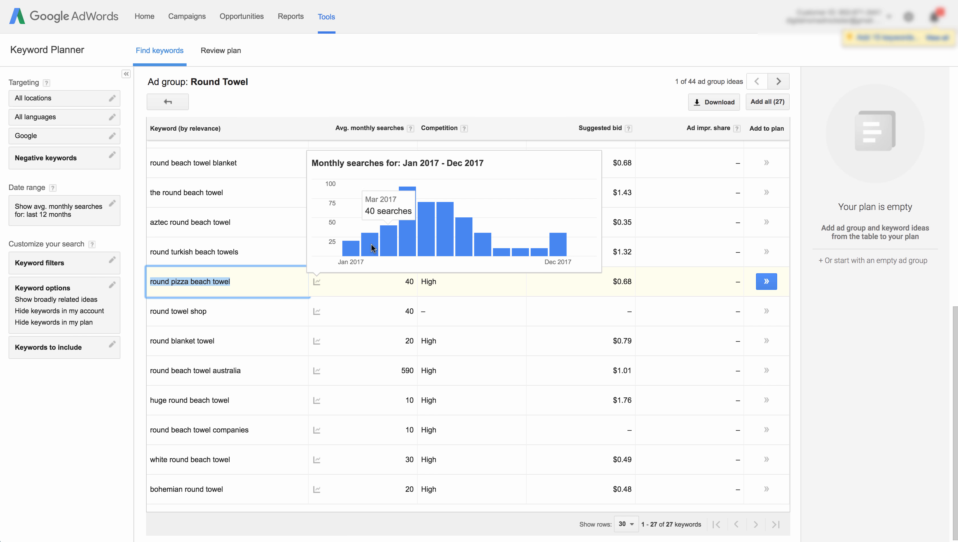
{"action": "mouse_move", "coordinate": [405, 234]}
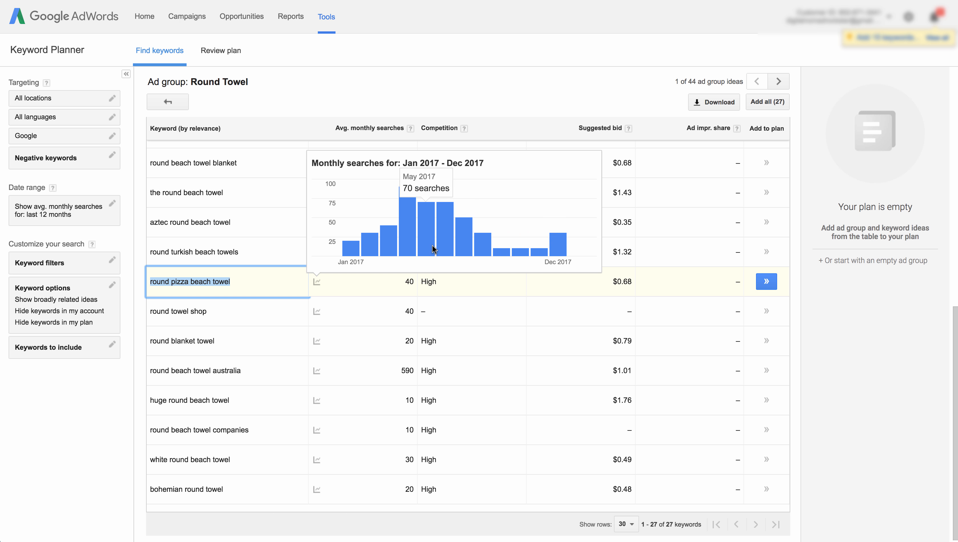
{"action": "left_click", "coordinate": [288, 284]}
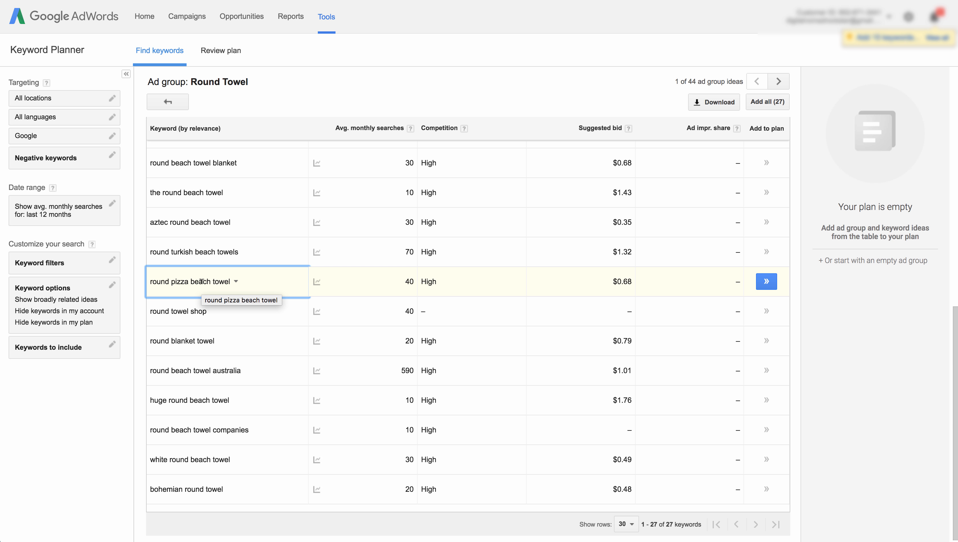
- Scroll the Round Towel keyword list again and select keywords such as 'watermelon round towel' and its search volume
{"action": "scroll", "coordinate": [202, 281], "scroll_direction": "up", "scroll_amount": 1}
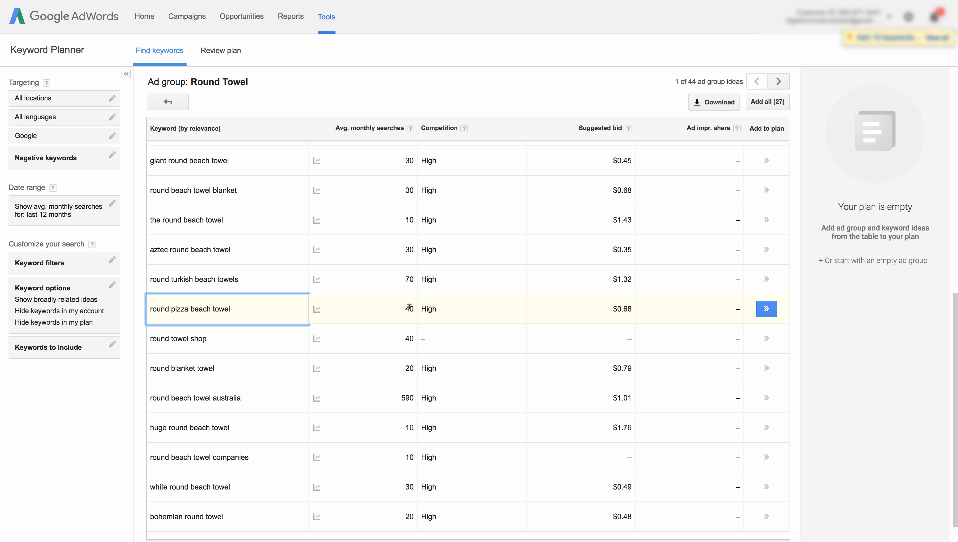
{"action": "scroll", "coordinate": [409, 306], "scroll_direction": "up", "scroll_amount": 1}
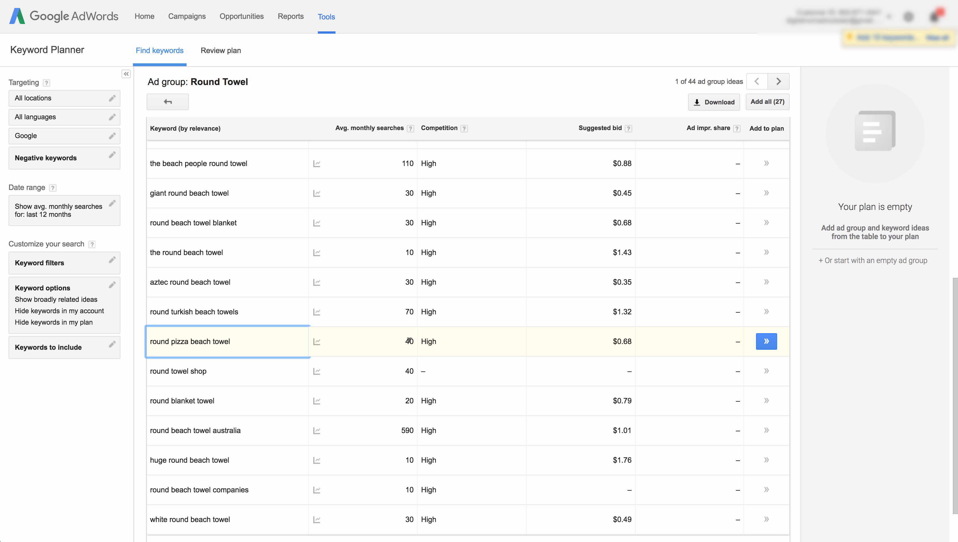
{"action": "scroll", "coordinate": [410, 338], "scroll_direction": "up", "scroll_amount": 11}
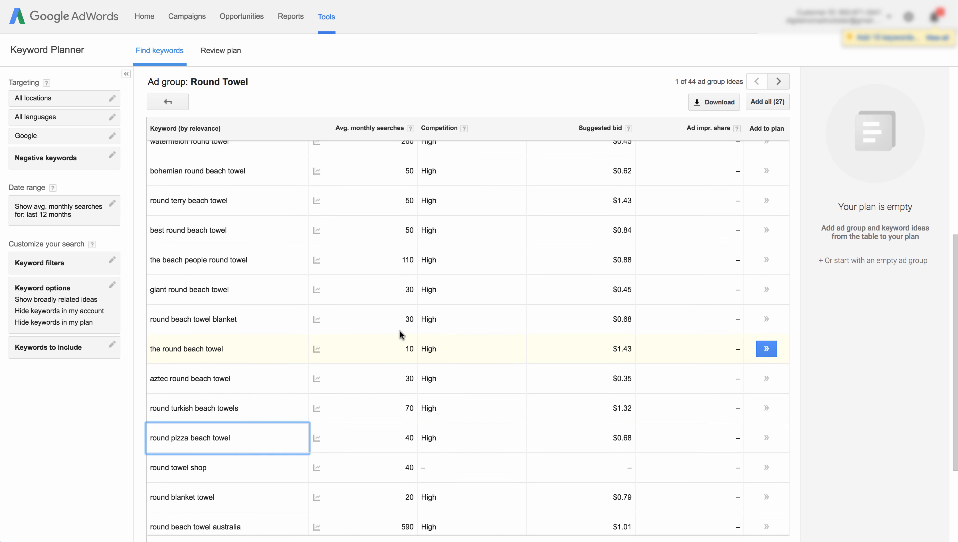
{"action": "scroll", "coordinate": [400, 331], "scroll_direction": "up", "scroll_amount": 2}
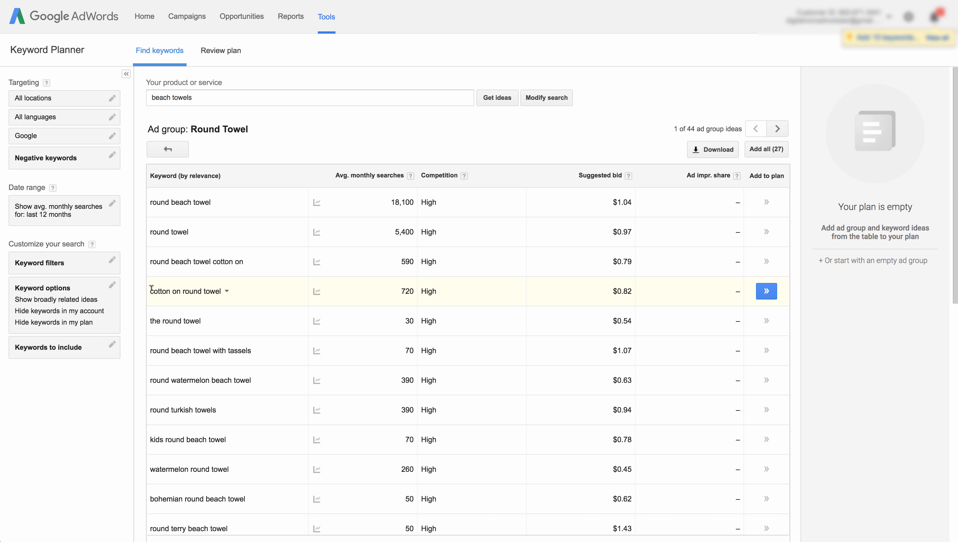
{"action": "scroll", "coordinate": [181, 310], "scroll_direction": "down", "scroll_amount": 2}
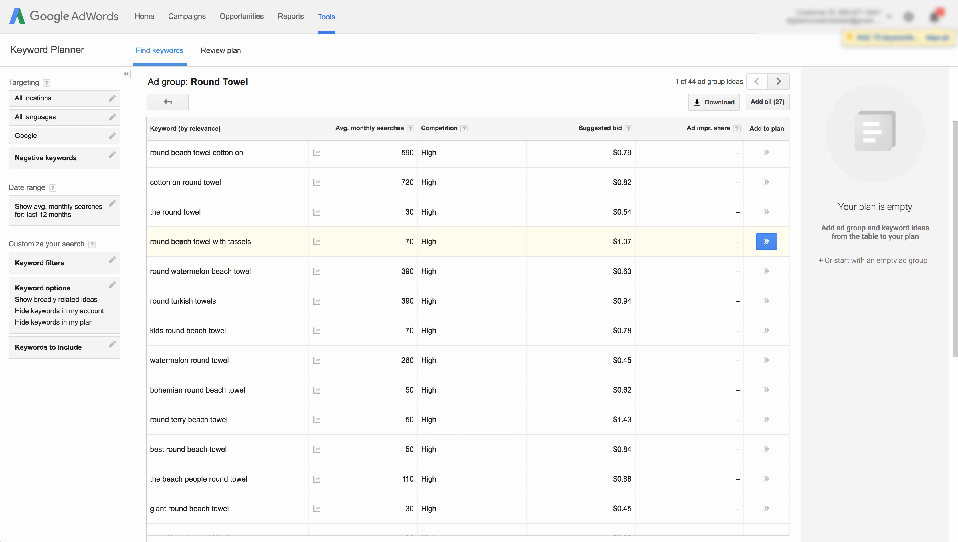
{"action": "scroll", "coordinate": [181, 242], "scroll_direction": "up", "scroll_amount": 1}
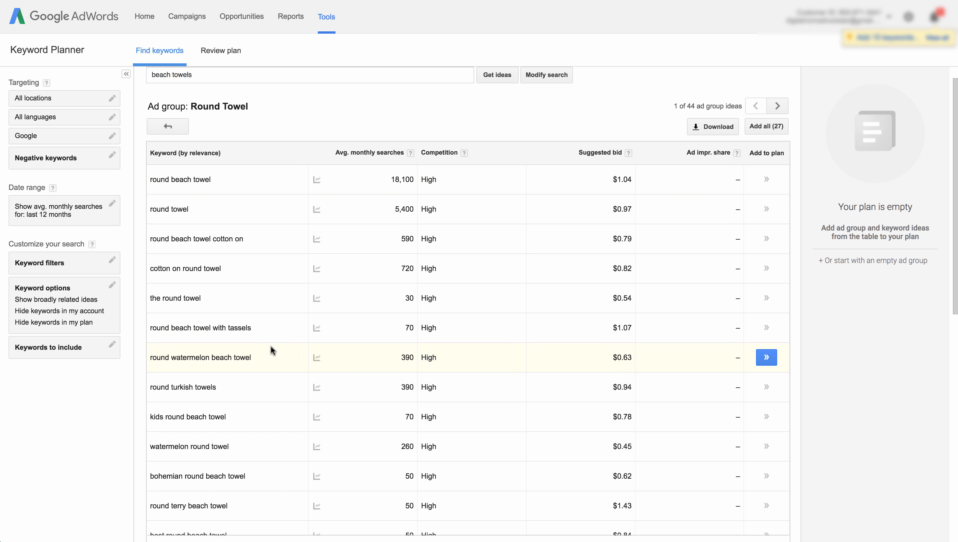
{"action": "scroll", "coordinate": [265, 380], "scroll_direction": "down", "scroll_amount": 5}
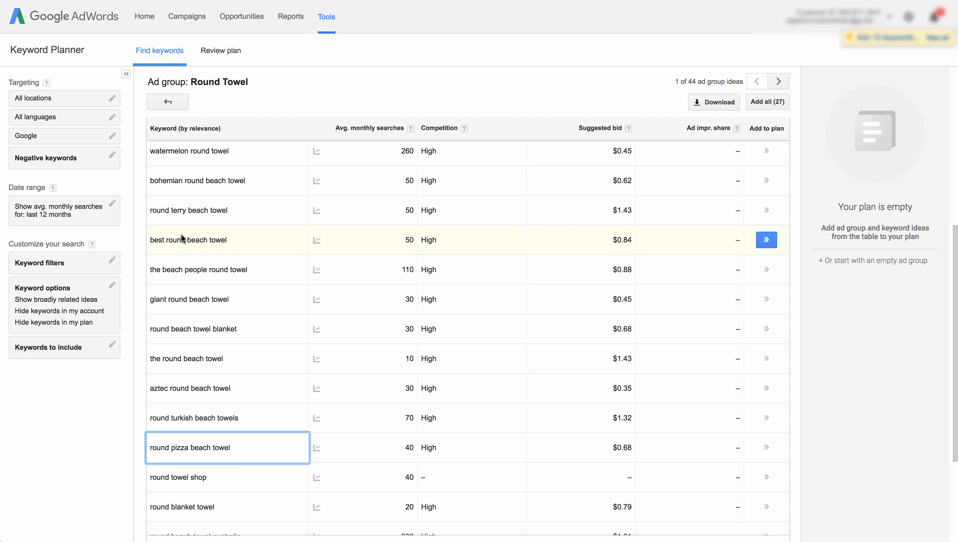
{"action": "scroll", "coordinate": [177, 223], "scroll_direction": "down", "scroll_amount": 3}
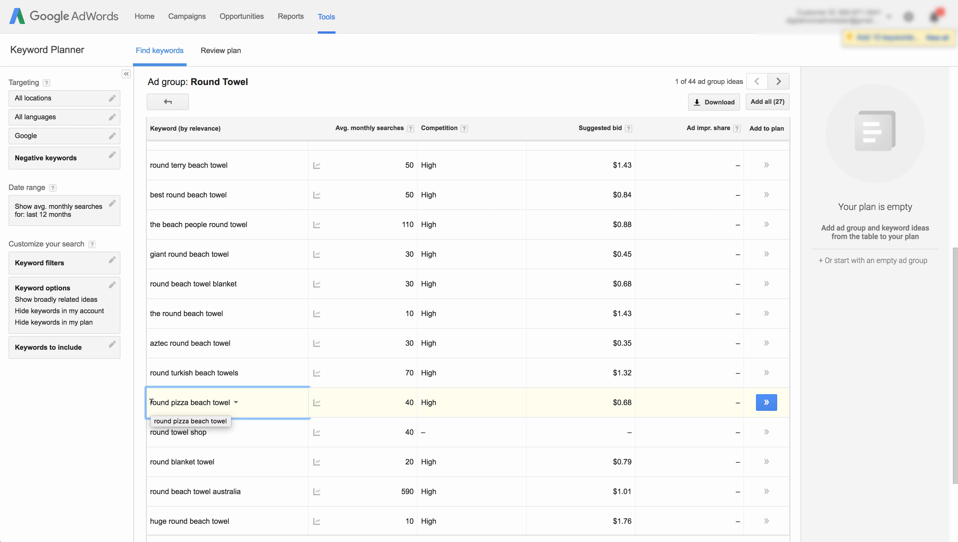
{"action": "scroll", "coordinate": [186, 304], "scroll_direction": "up", "scroll_amount": 2}
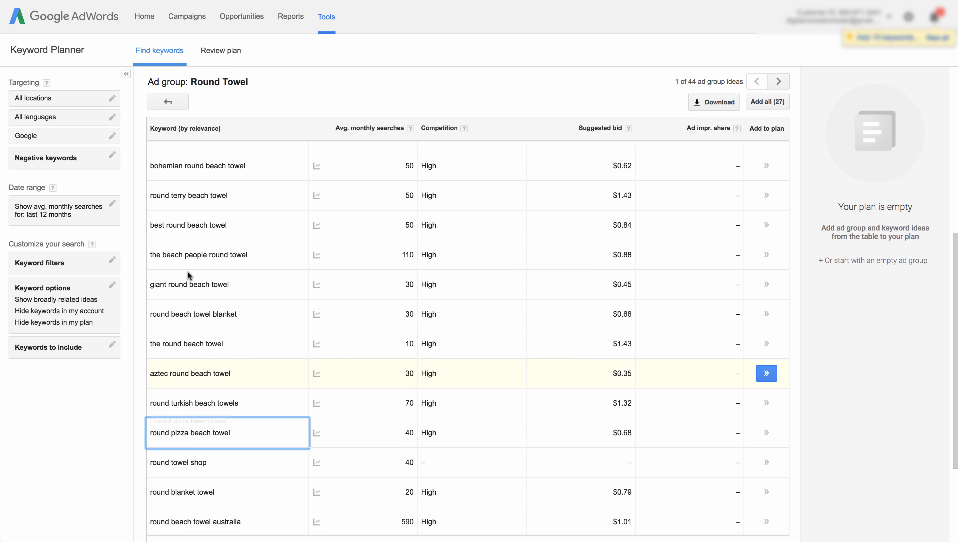
{"action": "scroll", "coordinate": [156, 203], "scroll_direction": "up", "scroll_amount": 3}
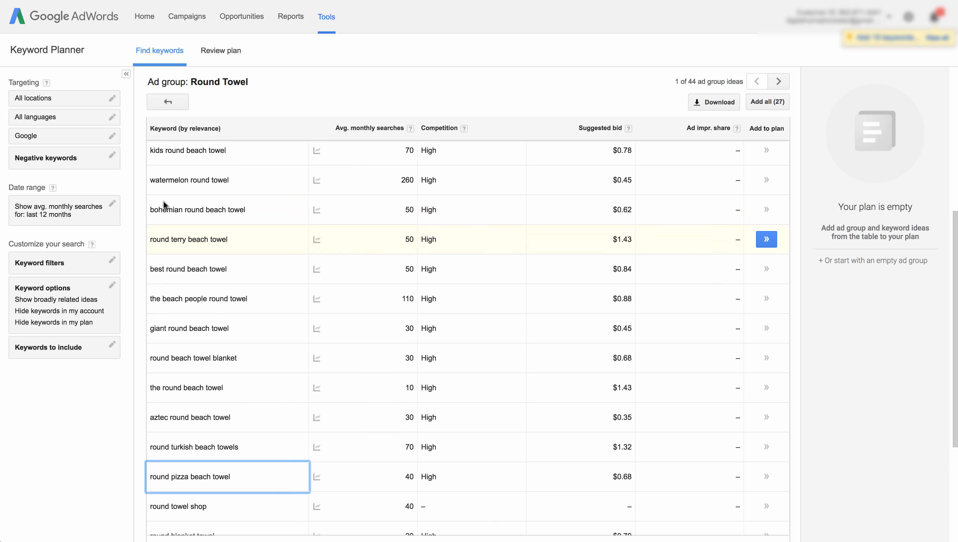
{"action": "left_click_drag", "start_coordinate": [157, 204], "coordinate": [239, 208]}
{"action": "left_click", "coordinate": [162, 206]}
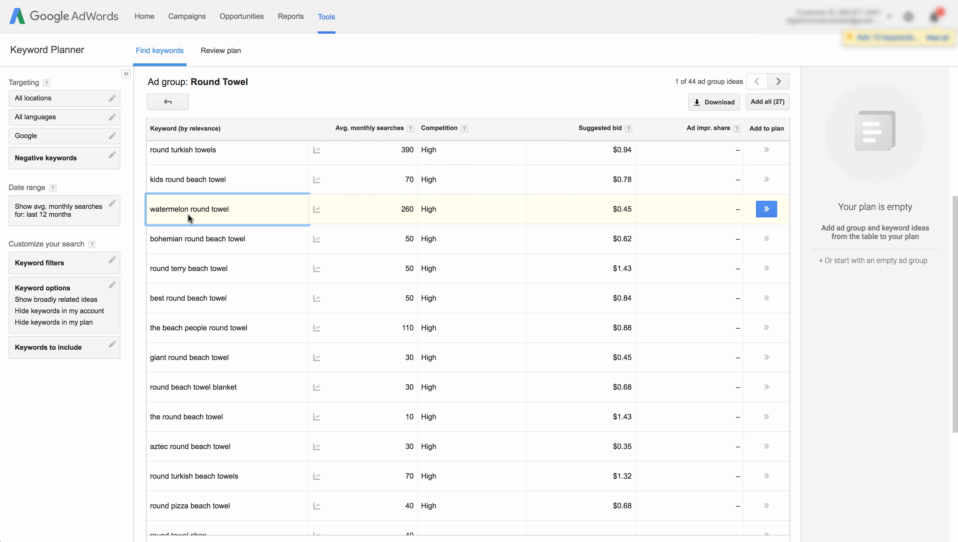
{"action": "left_click", "coordinate": [413, 209]}
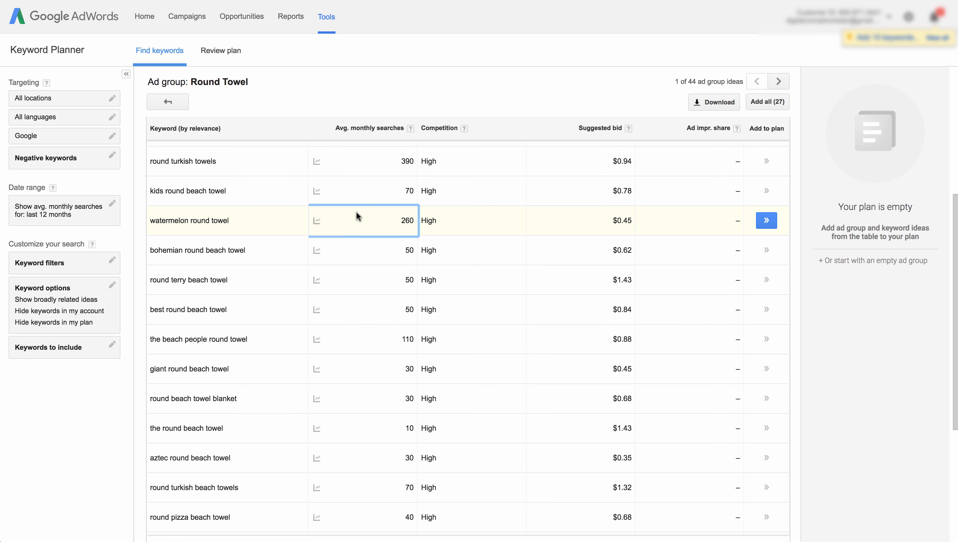
{"action": "scroll", "coordinate": [357, 214], "scroll_direction": "up", "scroll_amount": 5}
{"action": "scroll", "coordinate": [357, 215], "scroll_direction": "up", "scroll_amount": 2}
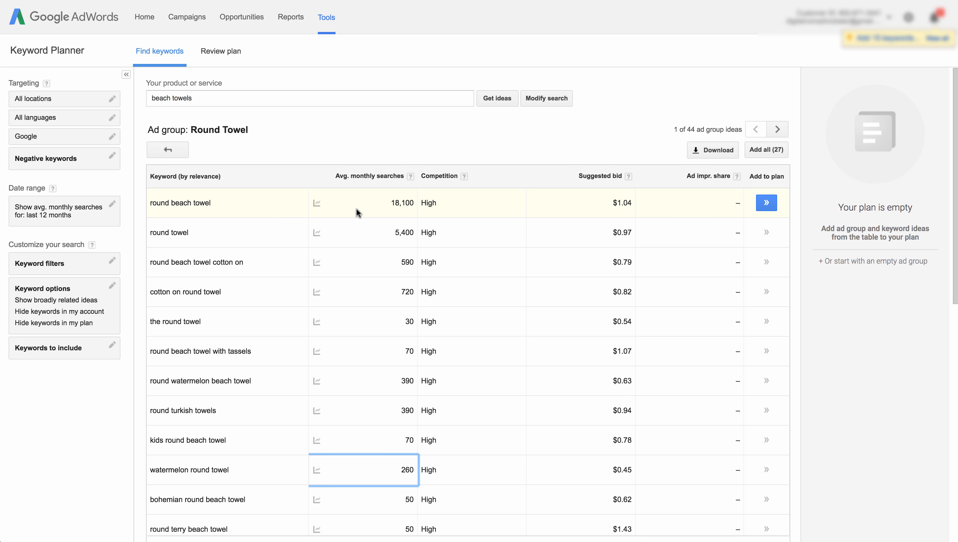
- Return to the ad group ideas and open the Personalized Towels ad group
{"action": "left_click", "coordinate": [168, 149]}
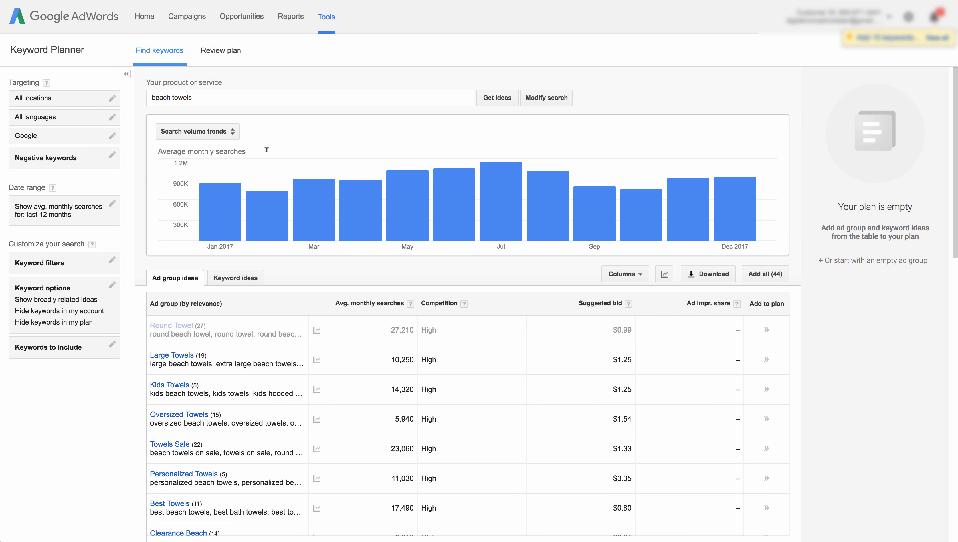
{"action": "scroll", "coordinate": [205, 289], "scroll_direction": "down", "scroll_amount": 4}
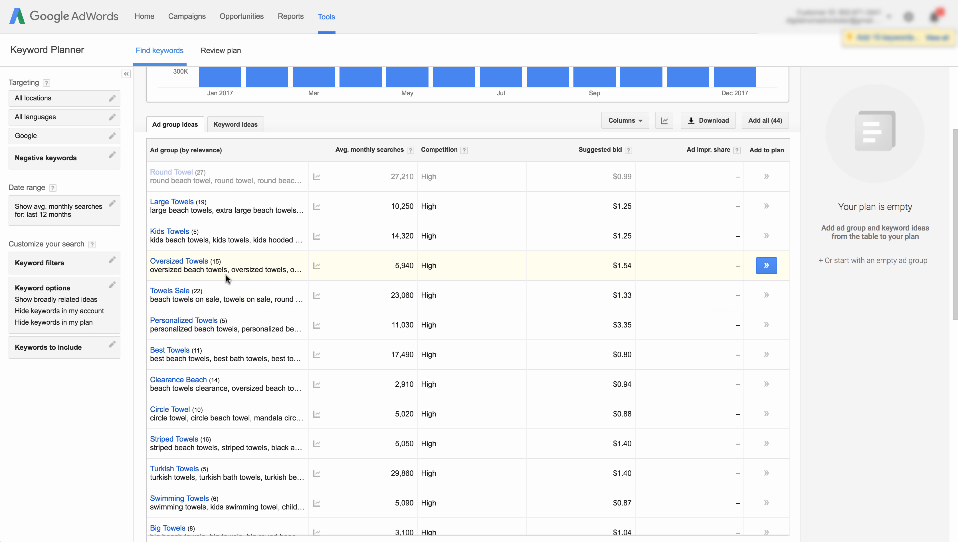
{"action": "scroll", "coordinate": [230, 269], "scroll_direction": "down", "scroll_amount": 3}
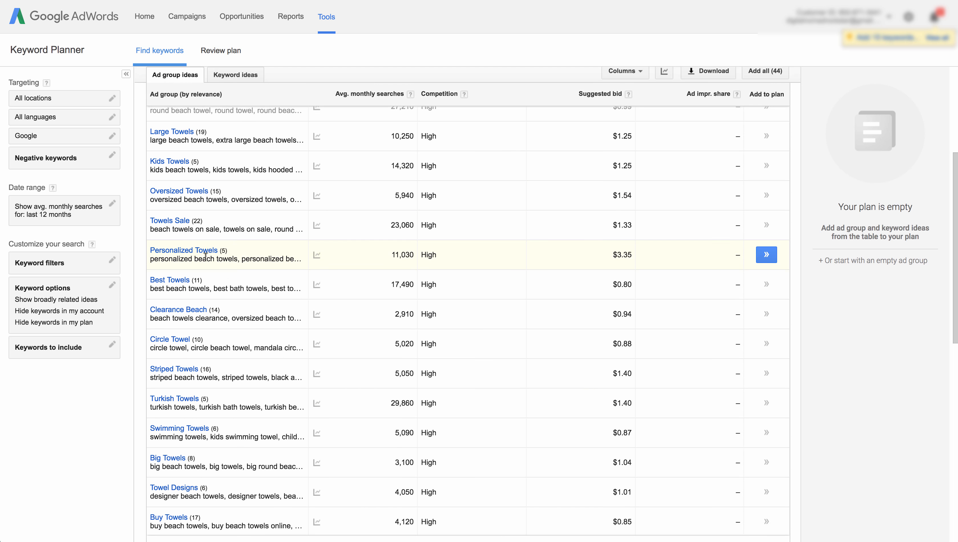
{"action": "left_click", "coordinate": [204, 250]}
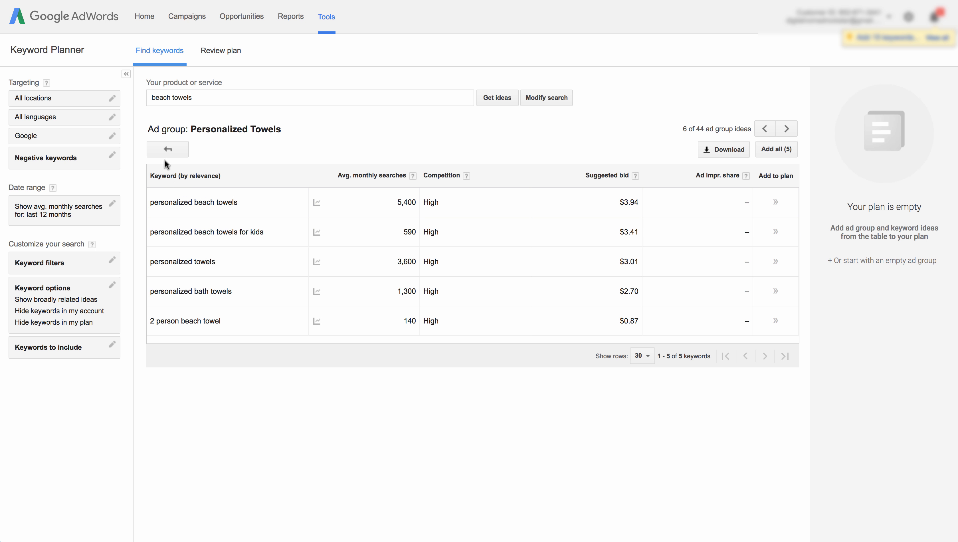
- Go back to the ad group ideas list and scroll through the remaining groups
{"action": "left_click", "coordinate": [167, 149]}
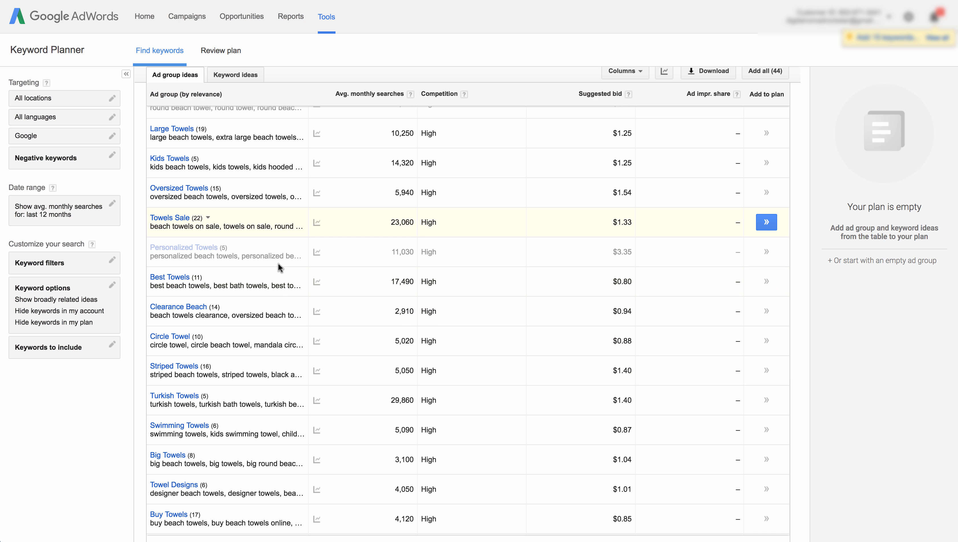
{"action": "scroll", "coordinate": [208, 306], "scroll_direction": "down", "scroll_amount": 3}
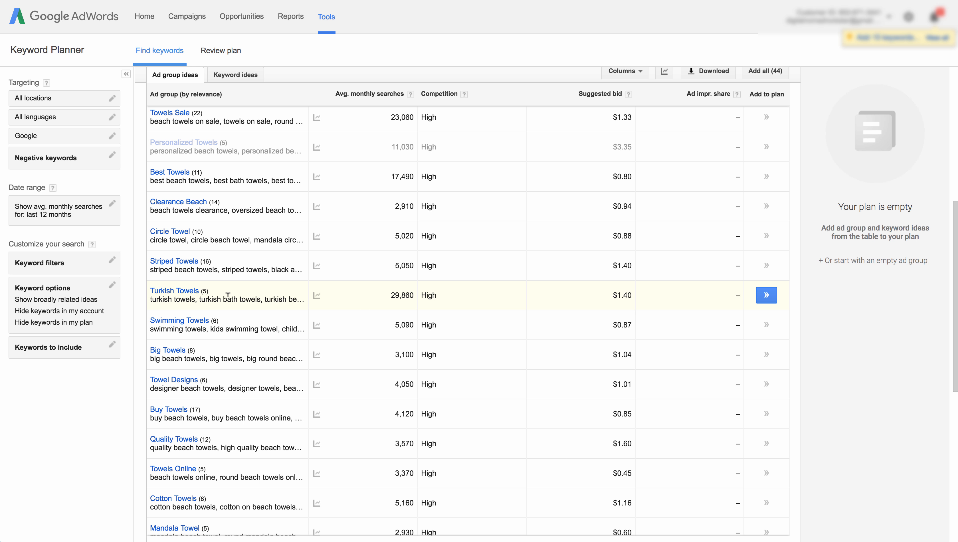
{"action": "scroll", "coordinate": [190, 296], "scroll_direction": "down", "scroll_amount": 2}
{"action": "scroll", "coordinate": [208, 337], "scroll_direction": "down", "scroll_amount": 2}
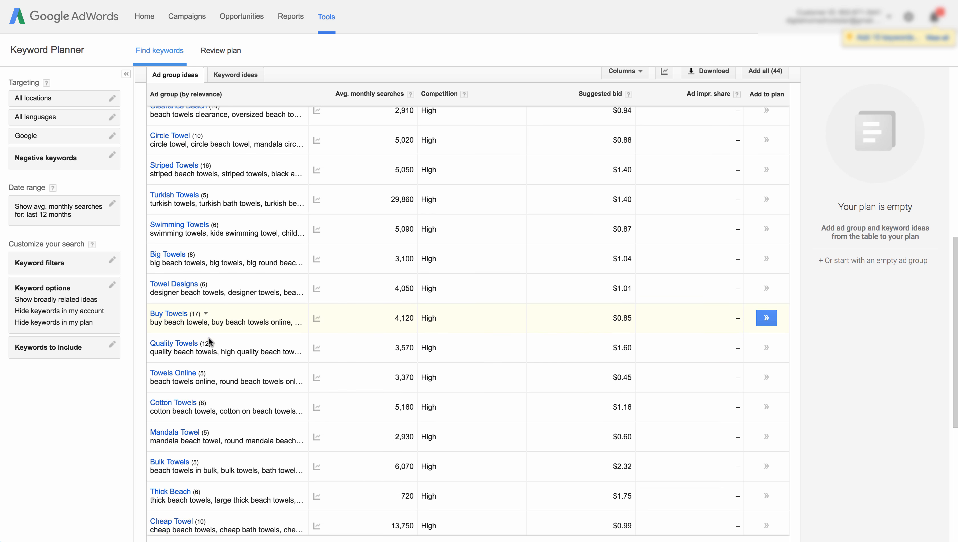
{"action": "scroll", "coordinate": [178, 238], "scroll_direction": "up", "scroll_amount": 10}
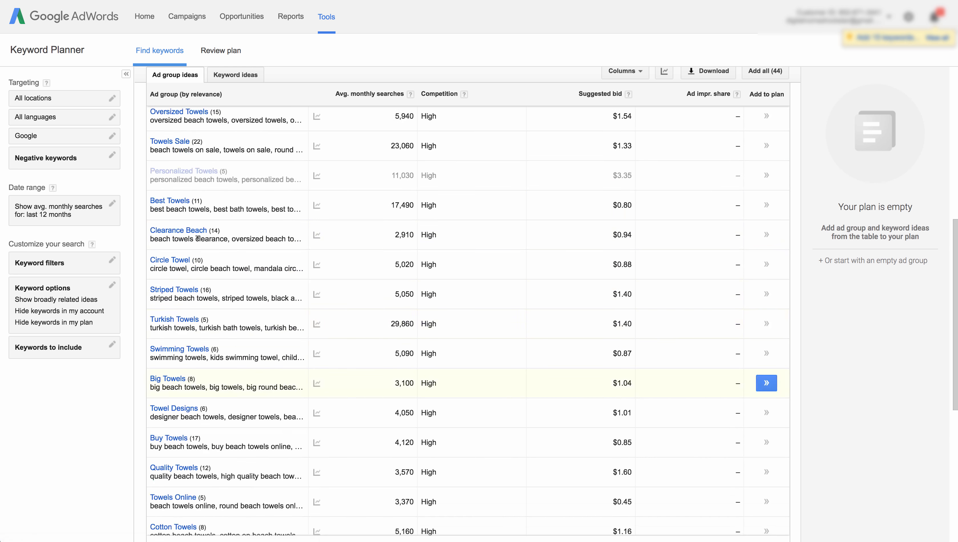
{"action": "scroll", "coordinate": [197, 239], "scroll_direction": "up", "scroll_amount": 2}
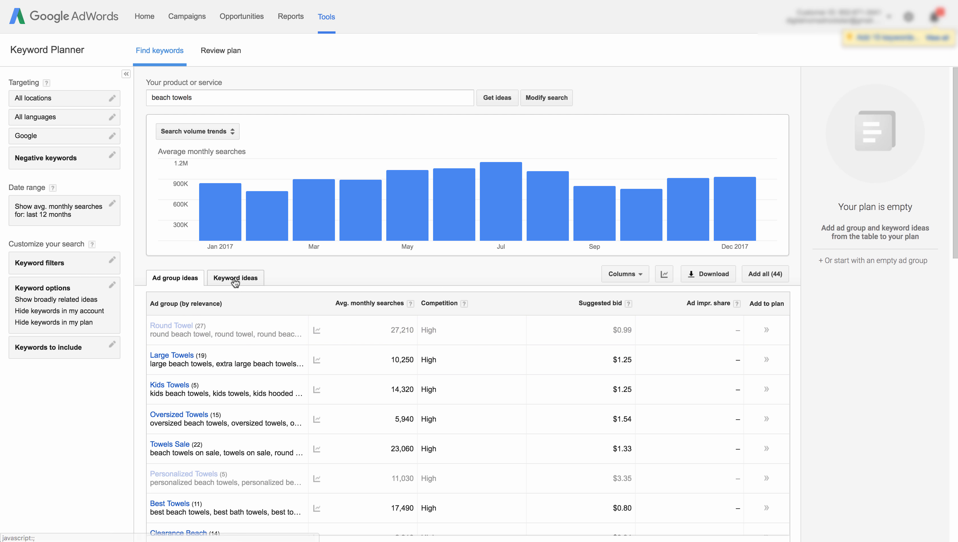
- Add all 27 keywords of the Round Towel ad group to the plan and open that group's keyword list in the plan
{"action": "left_click", "coordinate": [180, 327]}
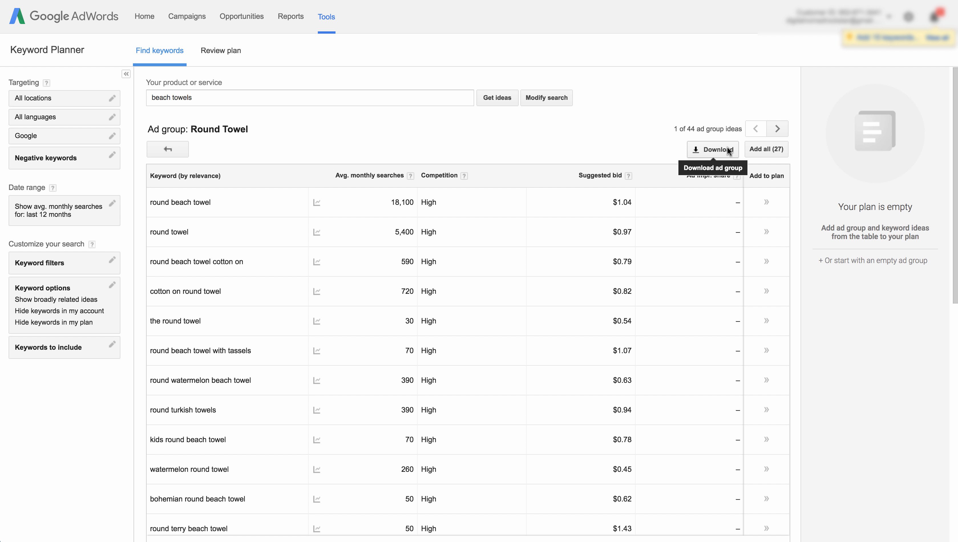
{"action": "left_click", "coordinate": [761, 148]}
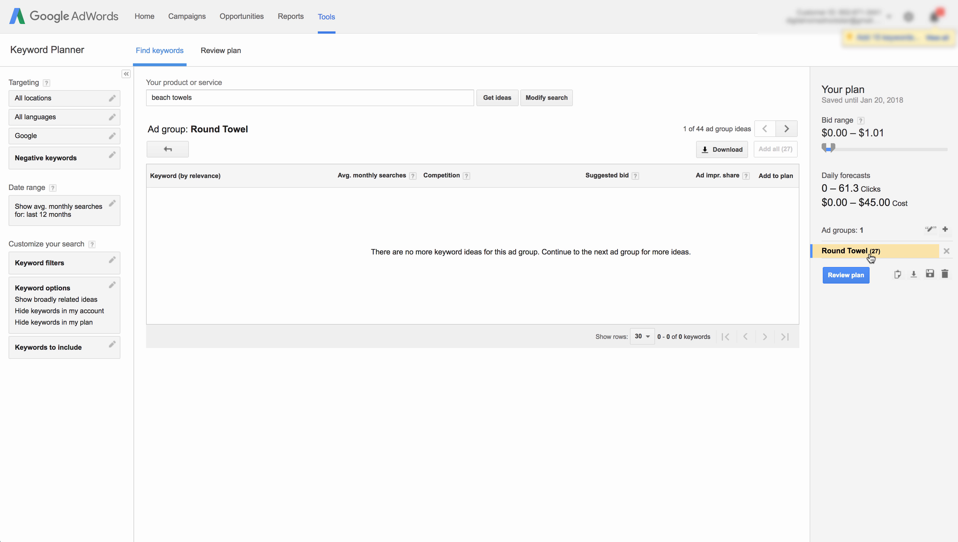
{"action": "left_click", "coordinate": [859, 252]}
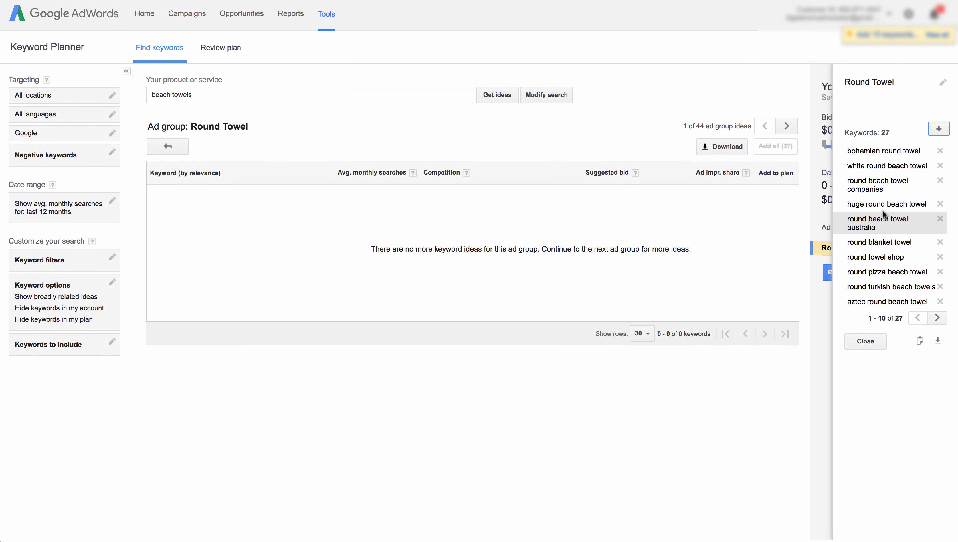
- Open the copy dialog for the Round Towel plan keywords and select all 27 keywords to copy them
{"action": "left_click", "coordinate": [920, 345]}
{"action": "triple_click", "coordinate": [457, 261]}
{"action": "scroll", "coordinate": [452, 255], "scroll_direction": "up", "scroll_amount": 5}
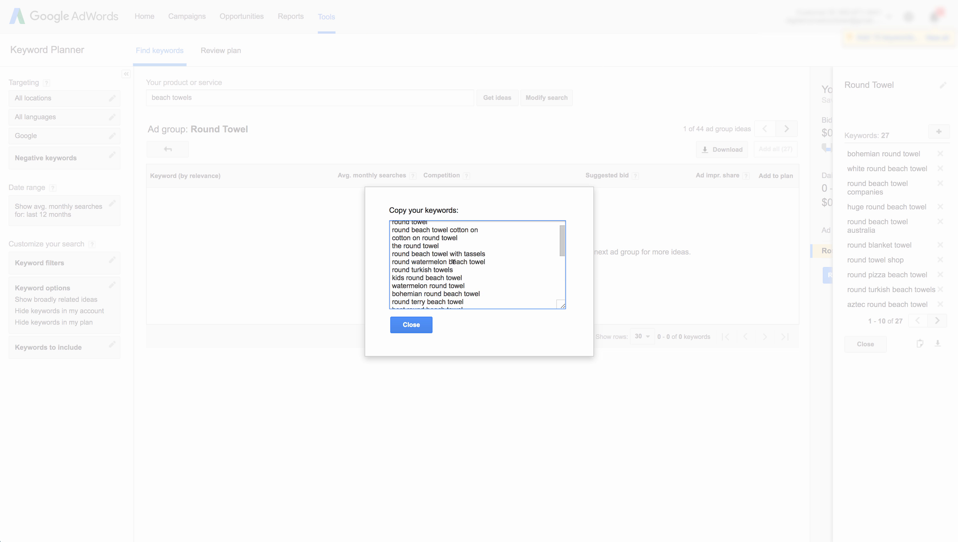
{"action": "scroll", "coordinate": [445, 249], "scroll_direction": "down", "scroll_amount": 5}
{"action": "scroll", "coordinate": [446, 250], "scroll_direction": "up", "scroll_amount": 5}
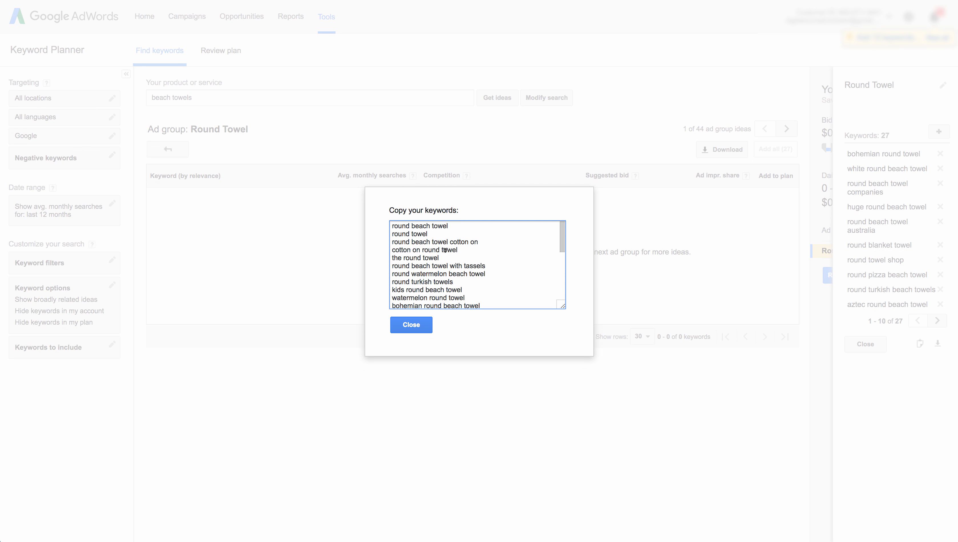
{"action": "key", "text": "ctrl+a"}
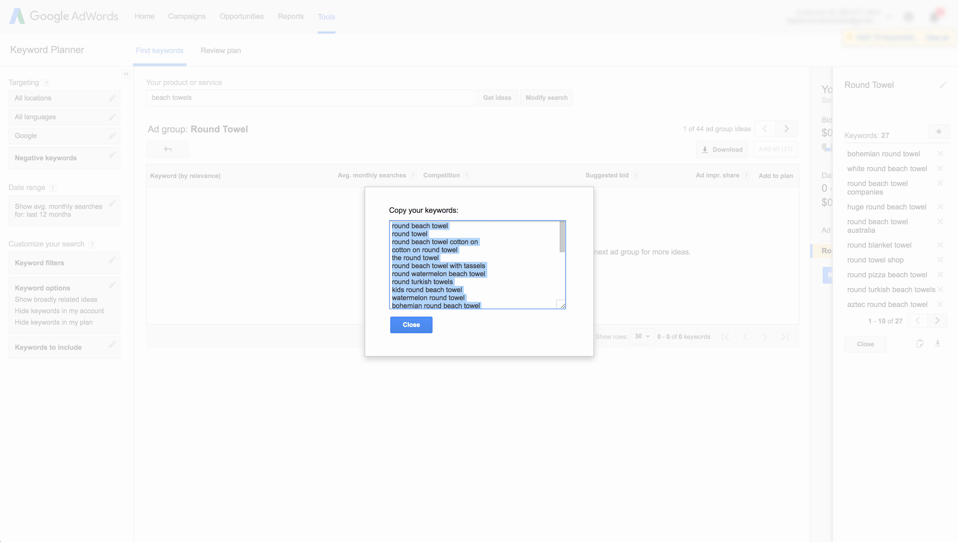
{"action": "scroll", "coordinate": [439, 250], "scroll_direction": "down", "scroll_amount": 5}
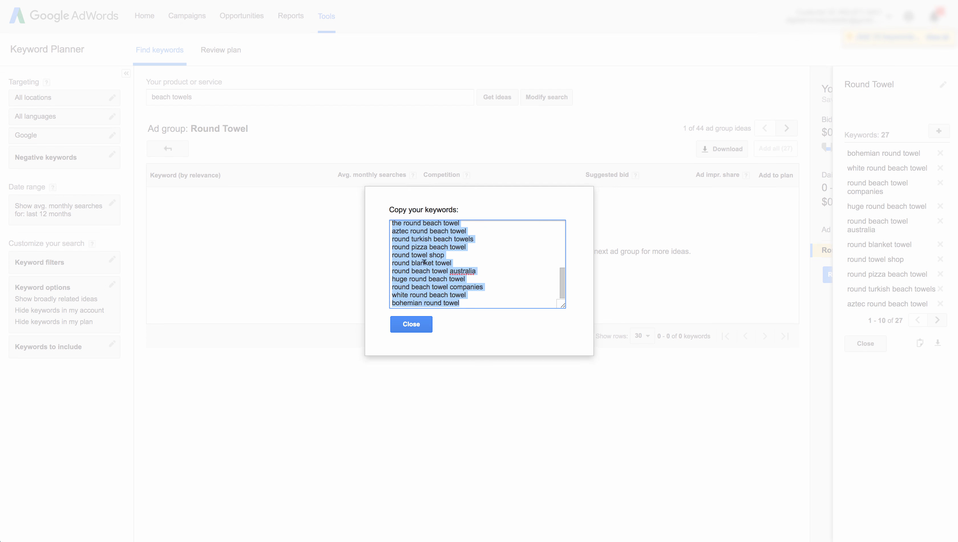
{"action": "scroll", "coordinate": [424, 261], "scroll_direction": "up", "scroll_amount": 5}
{"action": "scroll", "coordinate": [424, 262], "scroll_direction": "down", "scroll_amount": 5}
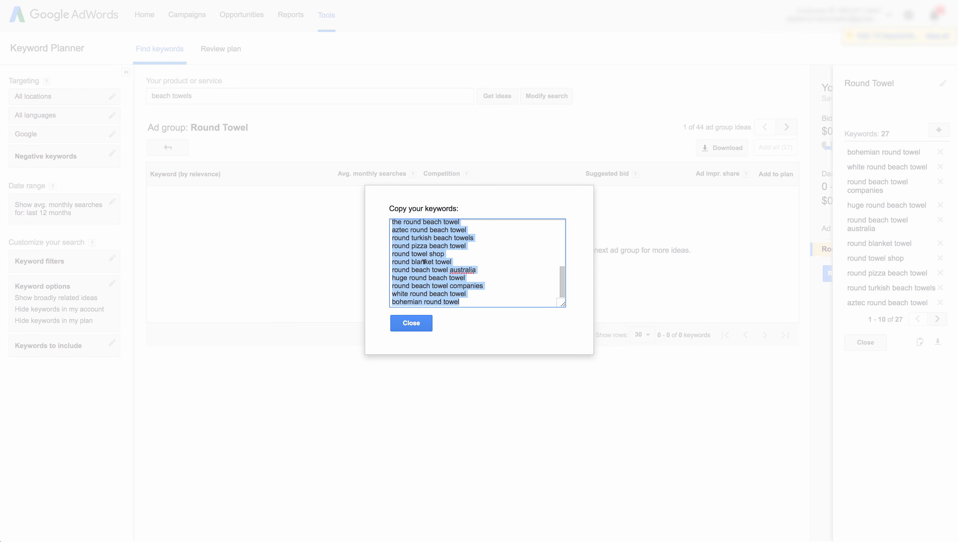
{"action": "scroll", "coordinate": [420, 253], "scroll_direction": "up", "scroll_amount": 5}
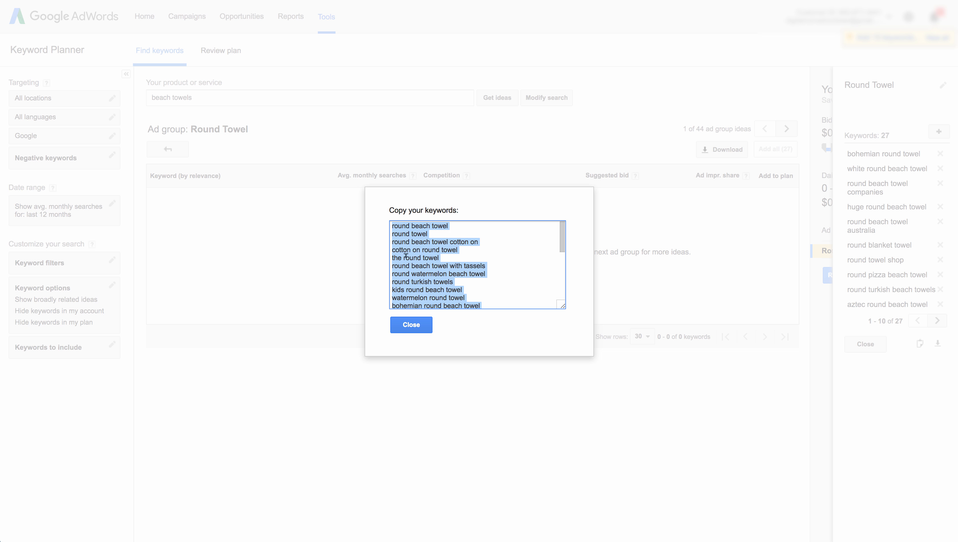
- Open a new browser tab and go to keywordmixer.com, the Keyword Combiner site
{"action": "key", "text": "super+t"}
{"action": "type", "text": "kdy"}
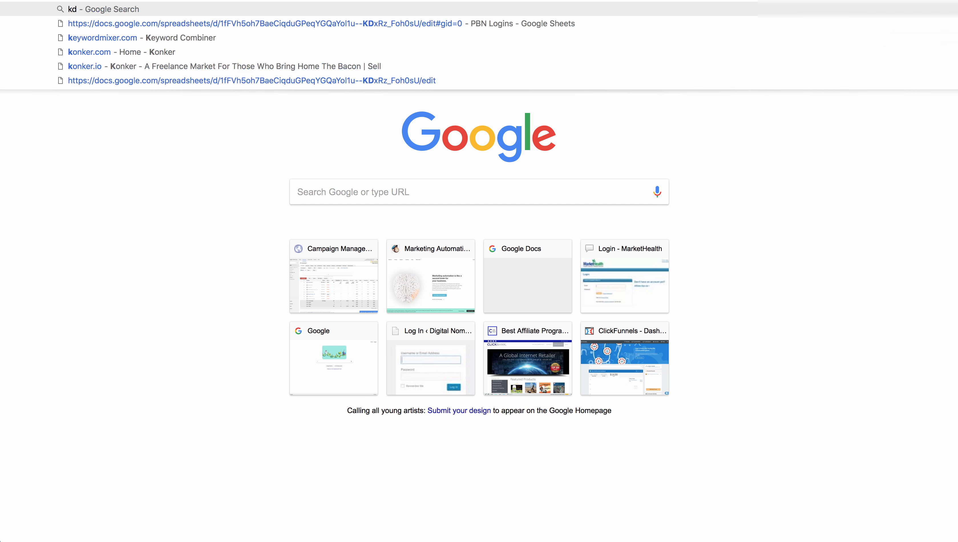
{"action": "key", "text": "BackSpace"}
{"action": "key", "text": "BackSpace"}
{"action": "key", "text": "BackSpace"}
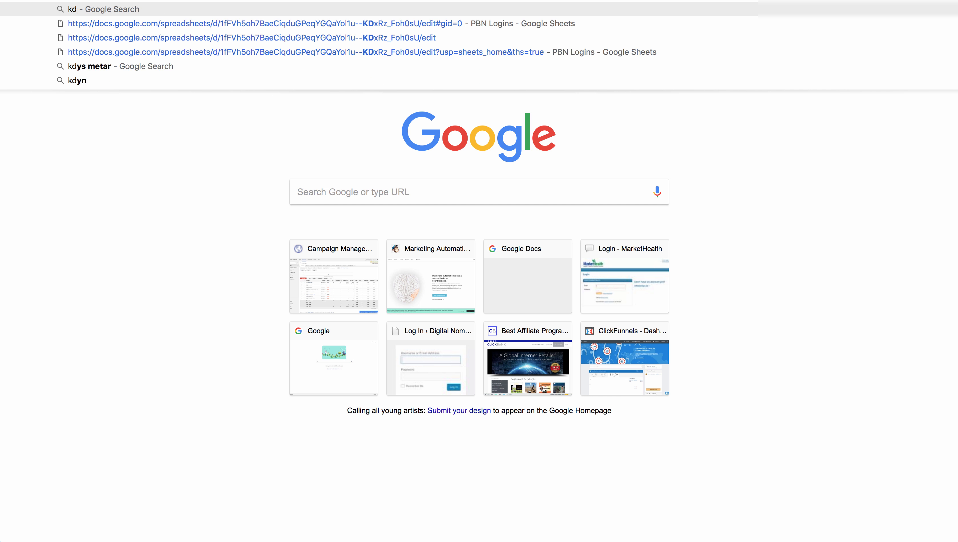
{"action": "type", "text": "keywords"}
{"action": "key", "text": "Return"}
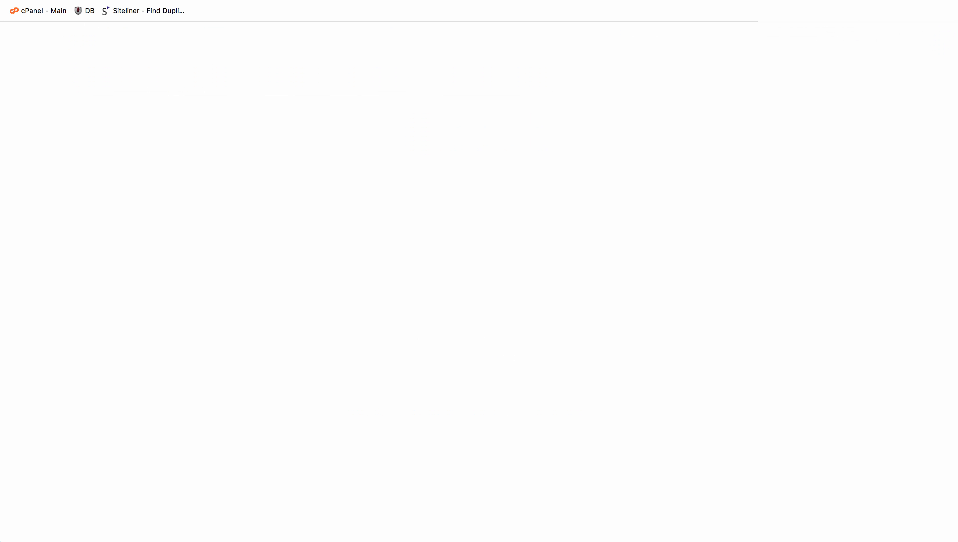
{"action": "key", "text": "super+l"}
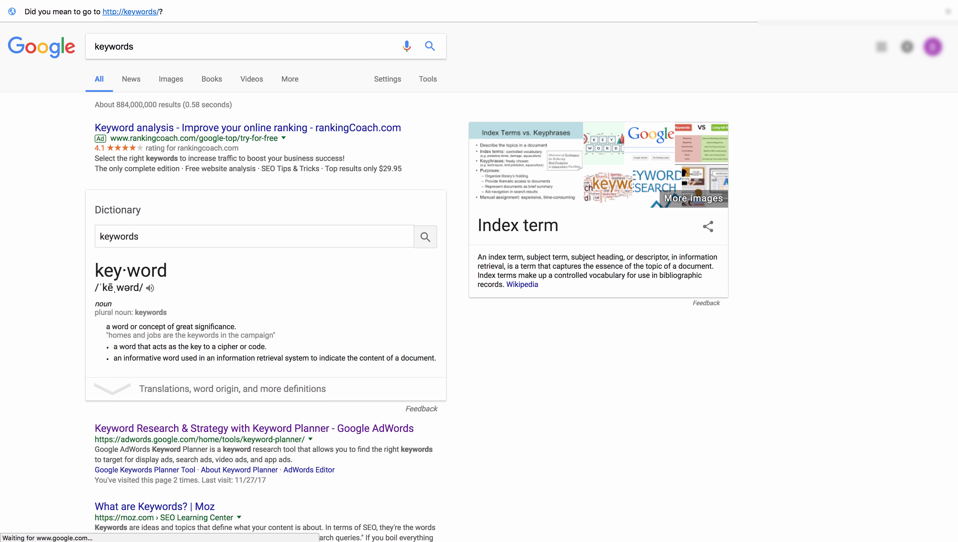
{"action": "type", "text": "keywordmixer"}
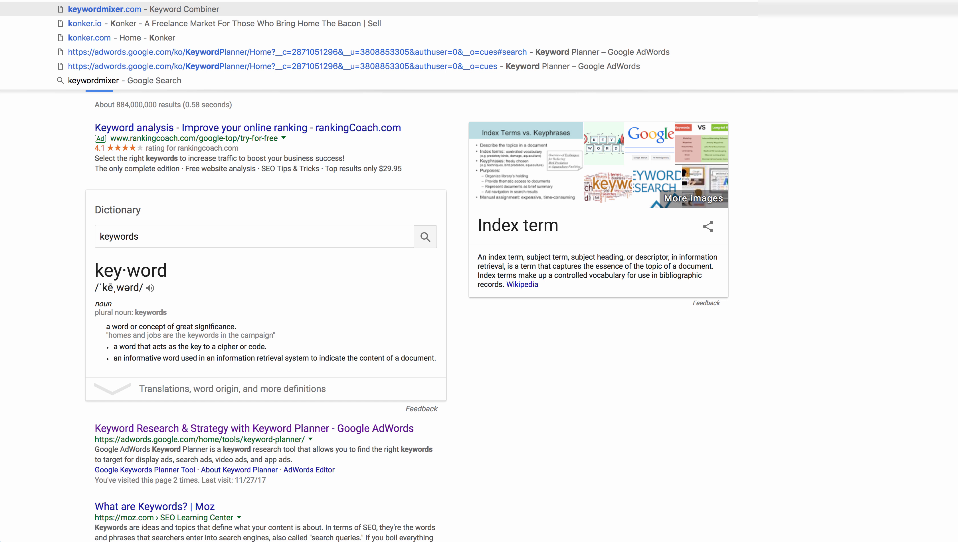
{"action": "key", "text": "Return"}
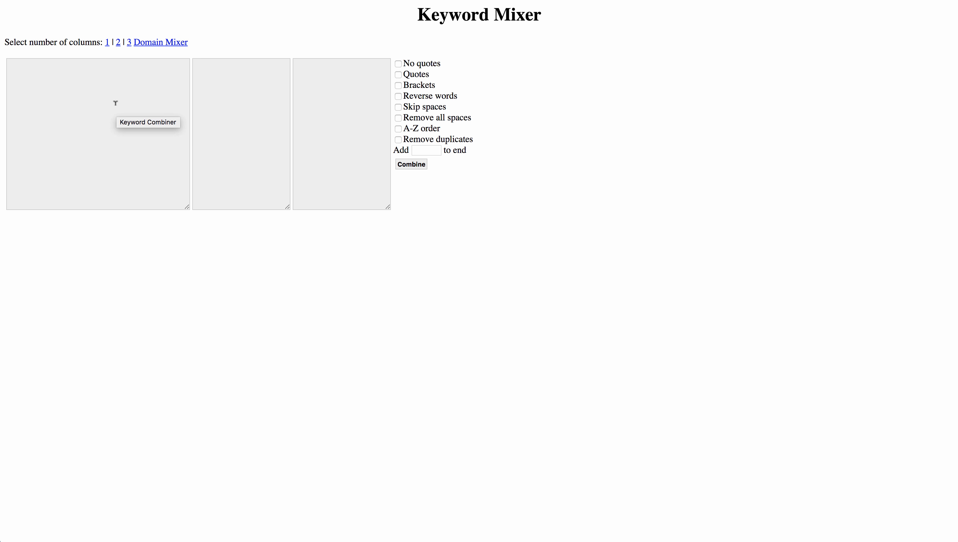
- Paste the copied Round Towel keywords into the first column of Keyword Mixer
{"action": "left_click", "coordinate": [116, 103]}
{"action": "key", "text": "super+v"}
{"action": "scroll", "coordinate": [103, 103], "scroll_direction": "up", "scroll_amount": 10}
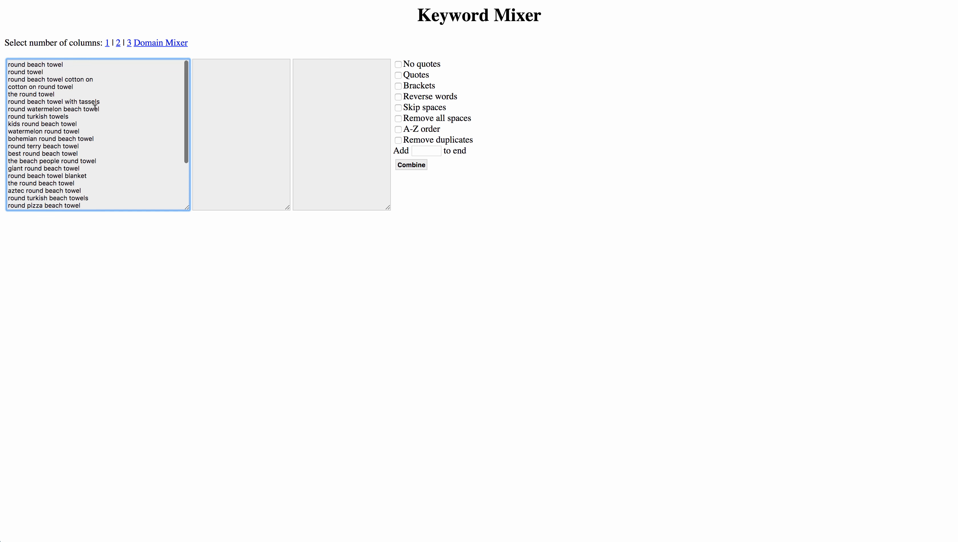
{"action": "scroll", "coordinate": [88, 109], "scroll_direction": "down", "scroll_amount": 2}
{"action": "scroll", "coordinate": [88, 109], "scroll_direction": "down", "scroll_amount": 2}
{"action": "scroll", "coordinate": [101, 102], "scroll_direction": "up", "scroll_amount": 5}
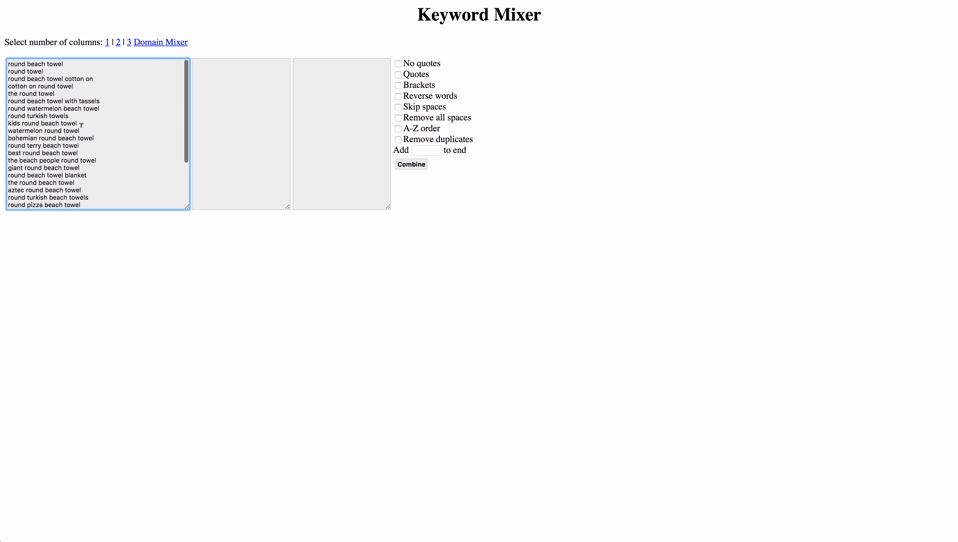
{"action": "scroll", "coordinate": [78, 129], "scroll_direction": "down", "scroll_amount": 5}
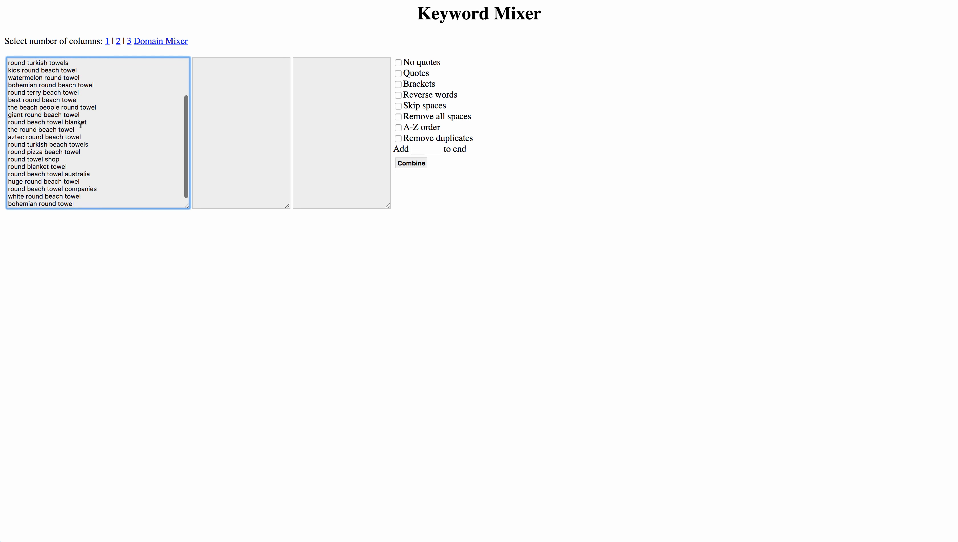
{"action": "scroll", "coordinate": [49, 95], "scroll_direction": "up", "scroll_amount": 5}
{"action": "scroll", "coordinate": [23, 60], "scroll_direction": "down", "scroll_amount": 5}
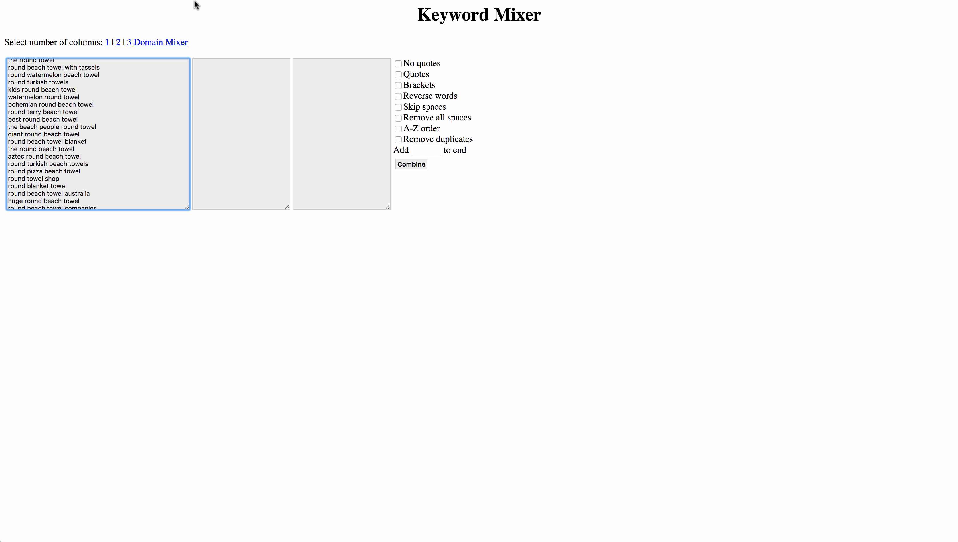
{"action": "scroll", "coordinate": [127, 94], "scroll_direction": "up", "scroll_amount": 3}
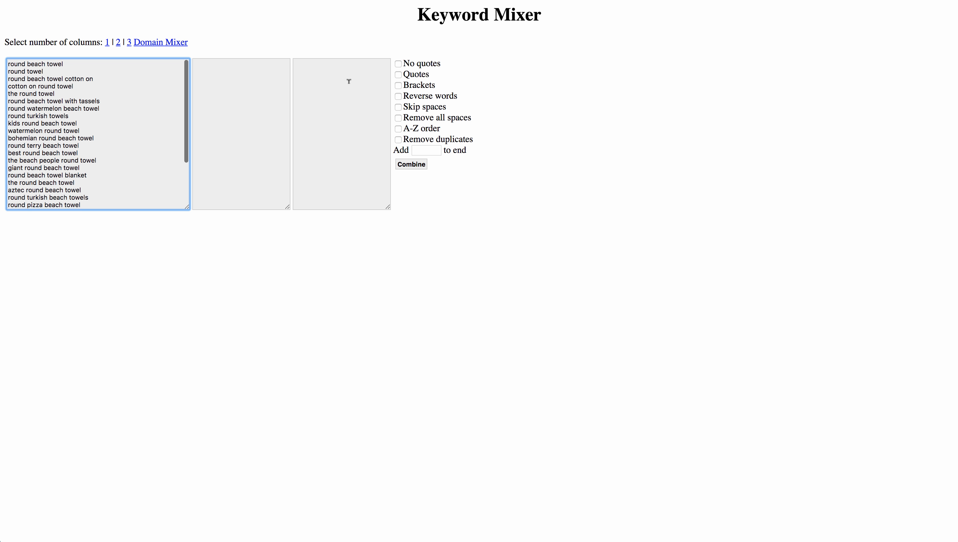
- Enable the Quotes and Brackets options and combine the pasted keywords
{"action": "left_click", "coordinate": [397, 75]}
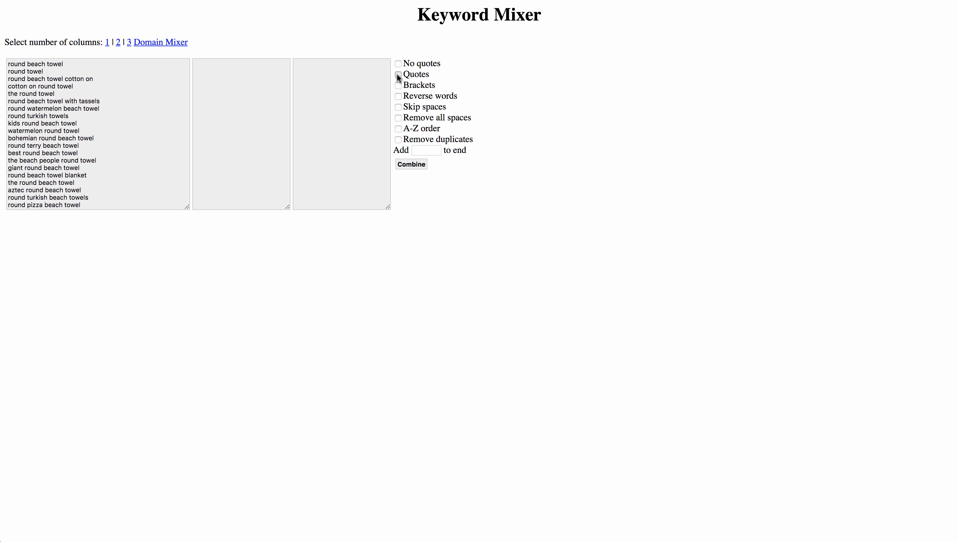
{"action": "left_click", "coordinate": [411, 164]}
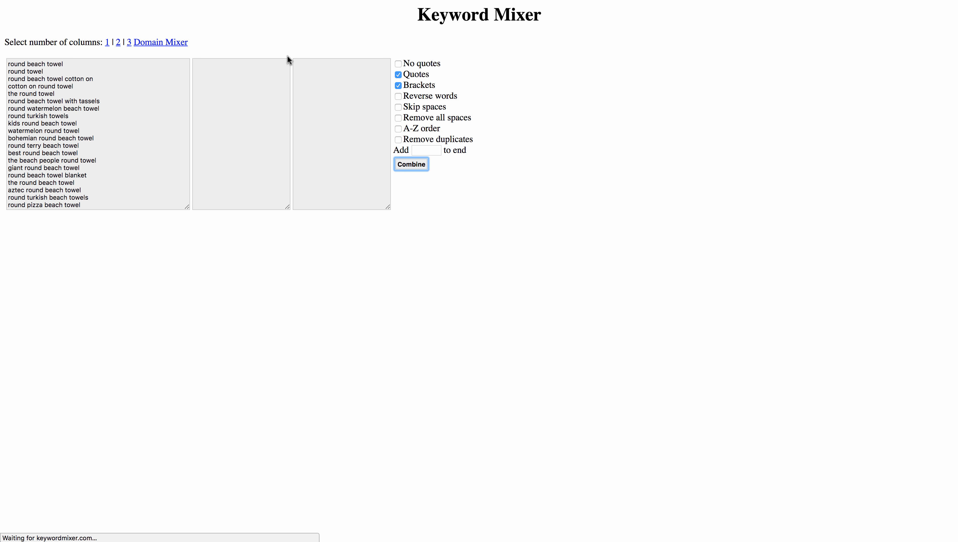
{"action": "scroll", "coordinate": [15, 245], "scroll_direction": "down", "scroll_amount": 3}
{"action": "scroll", "coordinate": [15, 244], "scroll_direction": "down", "scroll_amount": 1}
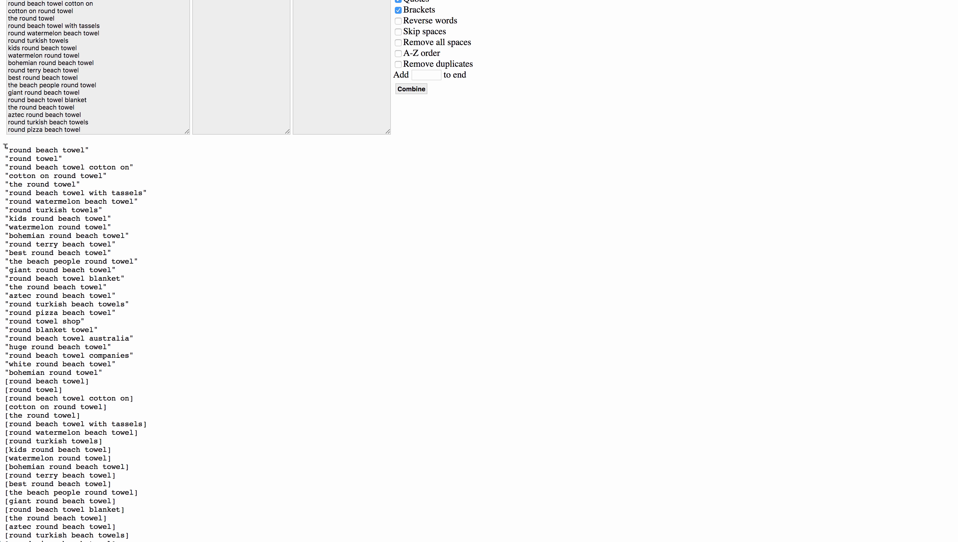
- Select and review the quoted and bracketed keyword lists in the combined output
{"action": "left_click_drag", "start_coordinate": [5, 146], "coordinate": [108, 368]}
{"action": "scroll", "coordinate": [108, 367], "scroll_direction": "down", "scroll_amount": 1}
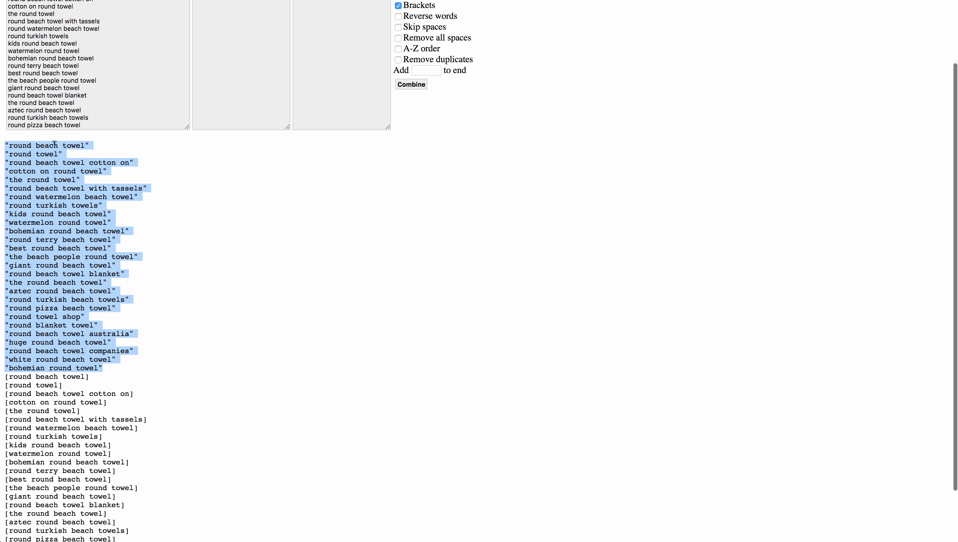
{"action": "scroll", "coordinate": [21, 156], "scroll_direction": "down", "scroll_amount": 3}
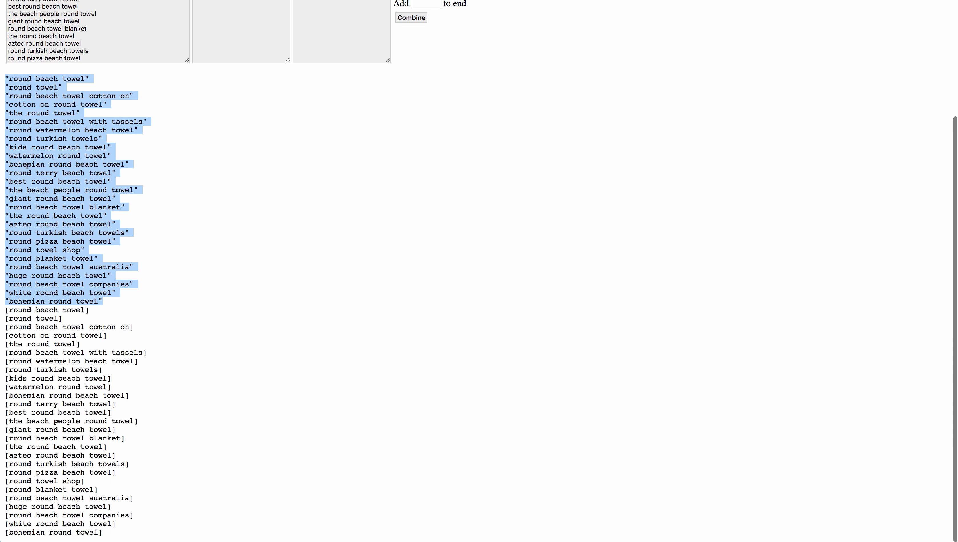
{"action": "scroll", "coordinate": [61, 229], "scroll_direction": "down", "scroll_amount": 1}
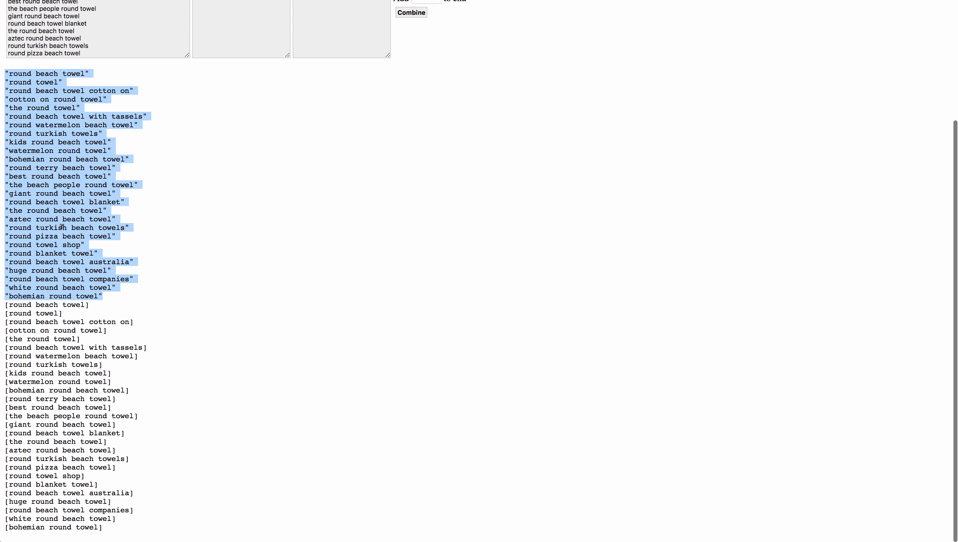
{"action": "left_click_drag", "start_coordinate": [6, 311], "coordinate": [107, 539]}
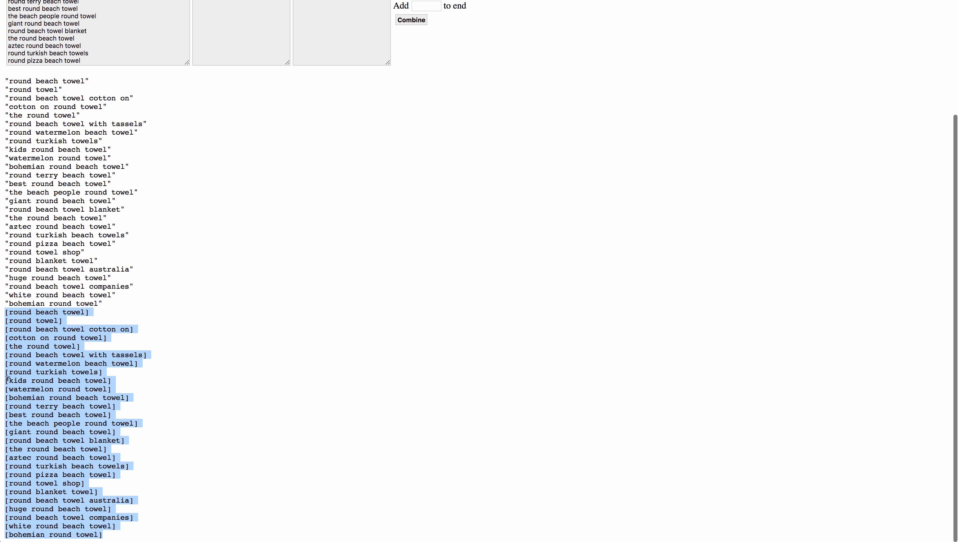
{"action": "scroll", "coordinate": [97, 360], "scroll_direction": "up", "scroll_amount": 5}
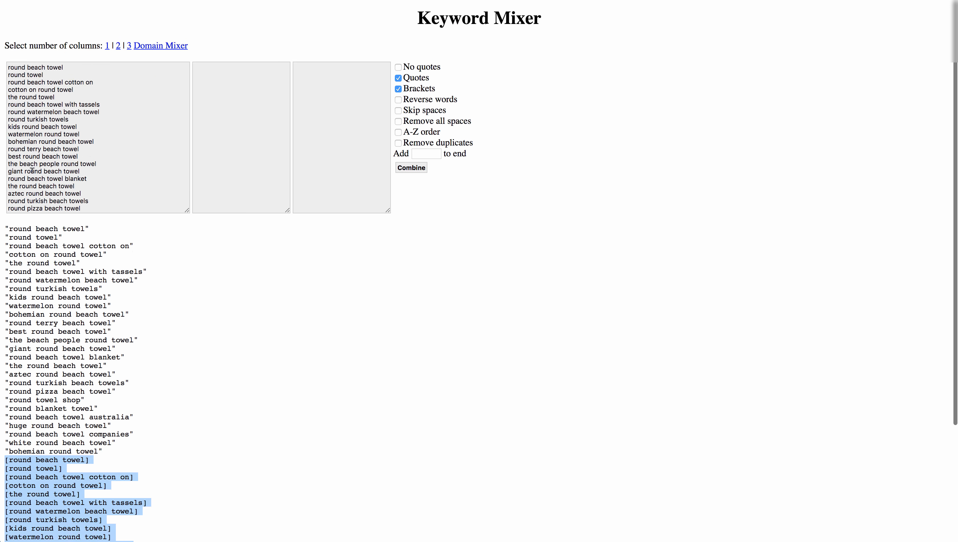
{"action": "left_click_drag", "start_coordinate": [5, 224], "coordinate": [133, 534]}
{"action": "scroll", "coordinate": [113, 380], "scroll_direction": "down", "scroll_amount": 4}
{"action": "scroll", "coordinate": [21, 234], "scroll_direction": "up", "scroll_amount": 4}
{"action": "scroll", "coordinate": [20, 233], "scroll_direction": "down", "scroll_amount": 2}
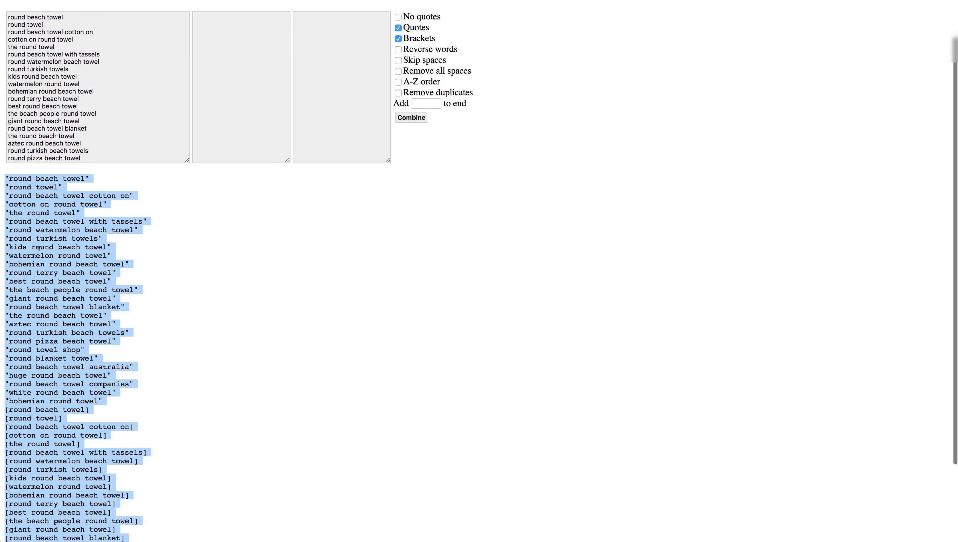
{"action": "scroll", "coordinate": [20, 233], "scroll_direction": "up", "scroll_amount": 2}
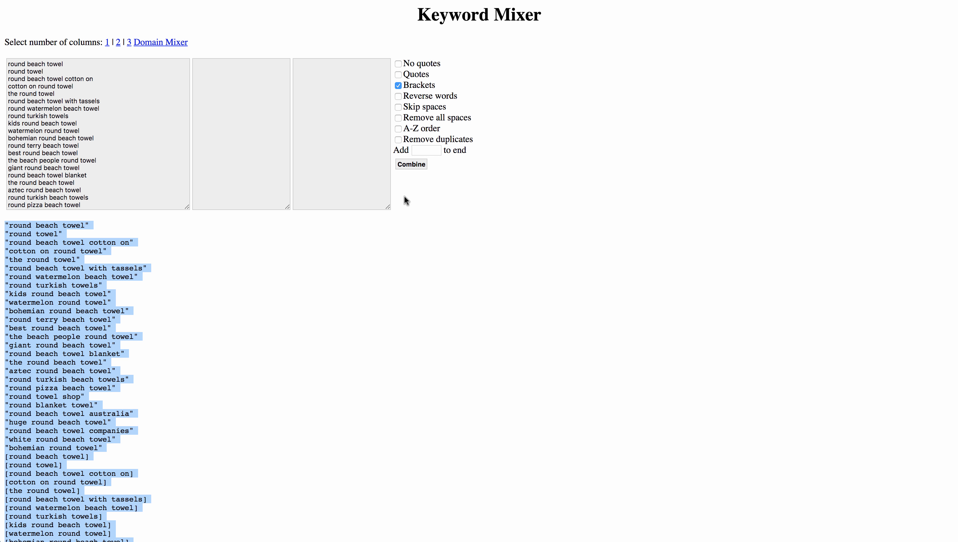
- Recombine with only Brackets enabled and copy the bracketed exact-match keyword list
{"action": "left_click", "coordinate": [412, 165]}
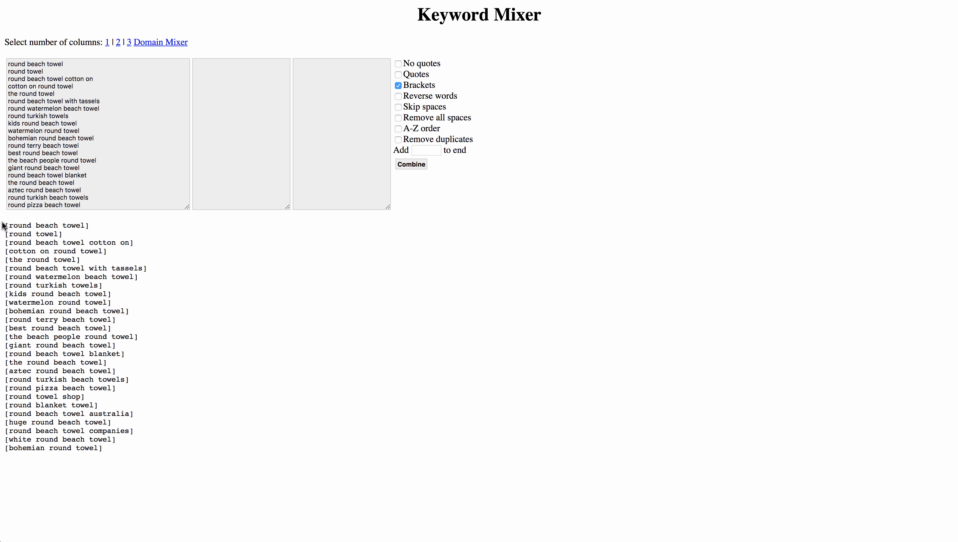
{"action": "left_click_drag", "start_coordinate": [3, 223], "coordinate": [154, 488]}
{"action": "left_click_drag", "start_coordinate": [110, 449], "coordinate": [4, 225]}
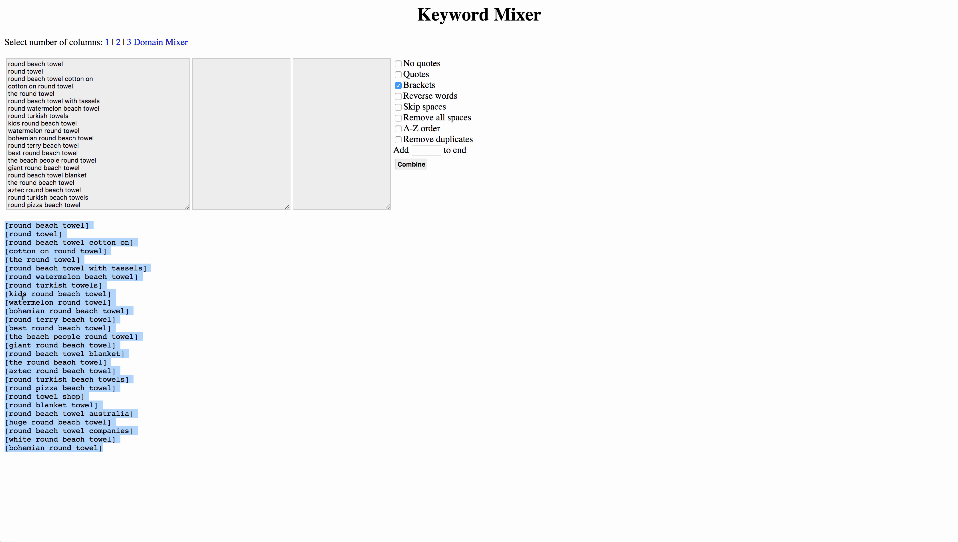
{"action": "right_click", "coordinate": [37, 280]}
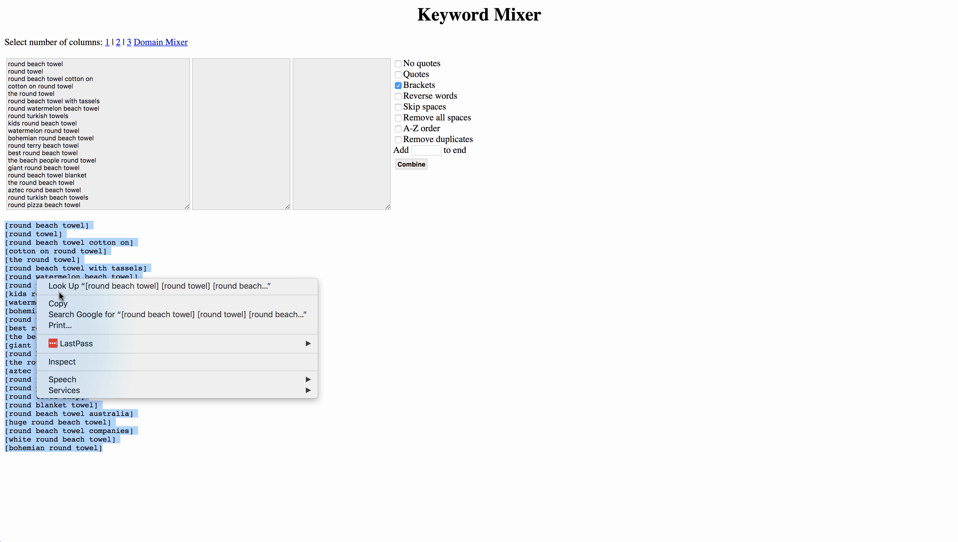
{"action": "left_click", "coordinate": [78, 305]}
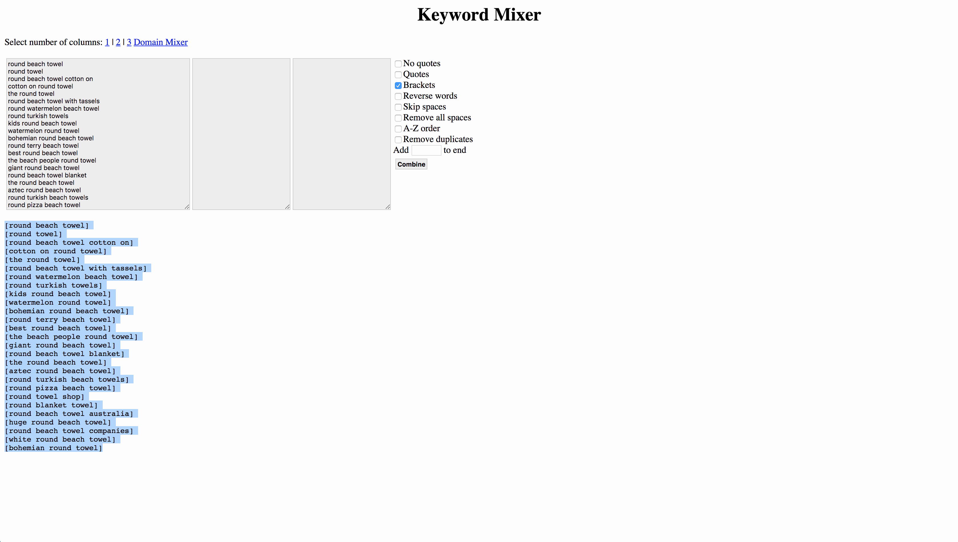
- Return to Keyword Planner and close the copy dialog and the Round Towel keyword panel
{"action": "left_click", "coordinate": [253, 0]}
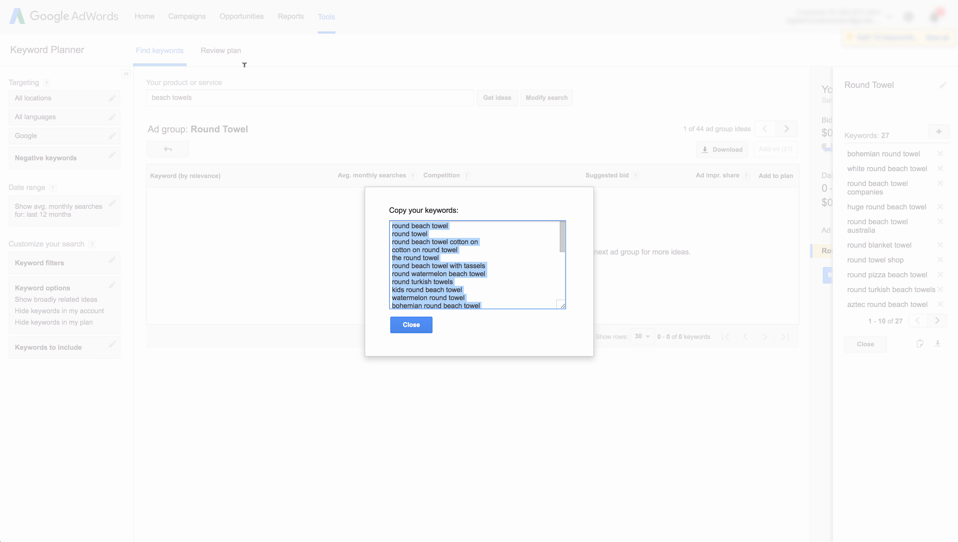
{"action": "left_click", "coordinate": [411, 325]}
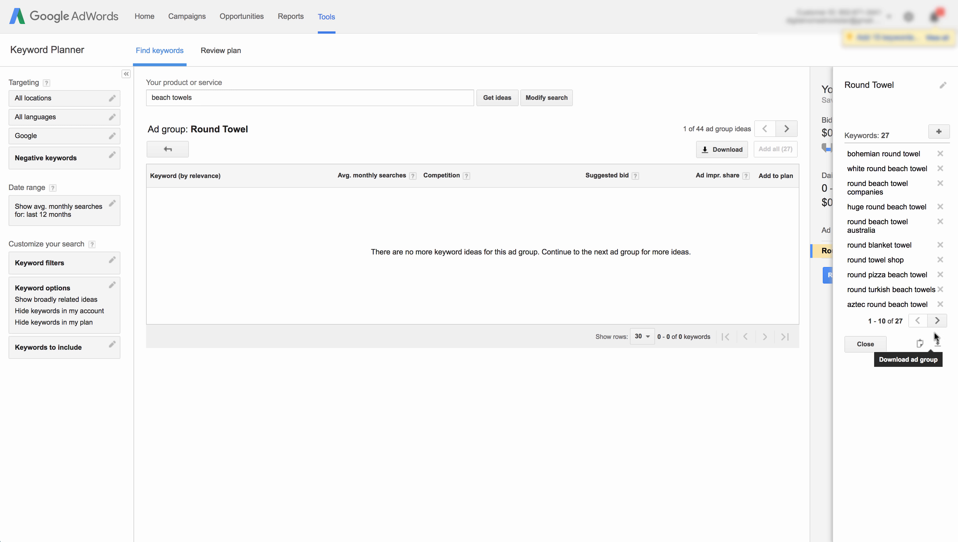
{"action": "left_click", "coordinate": [867, 344]}
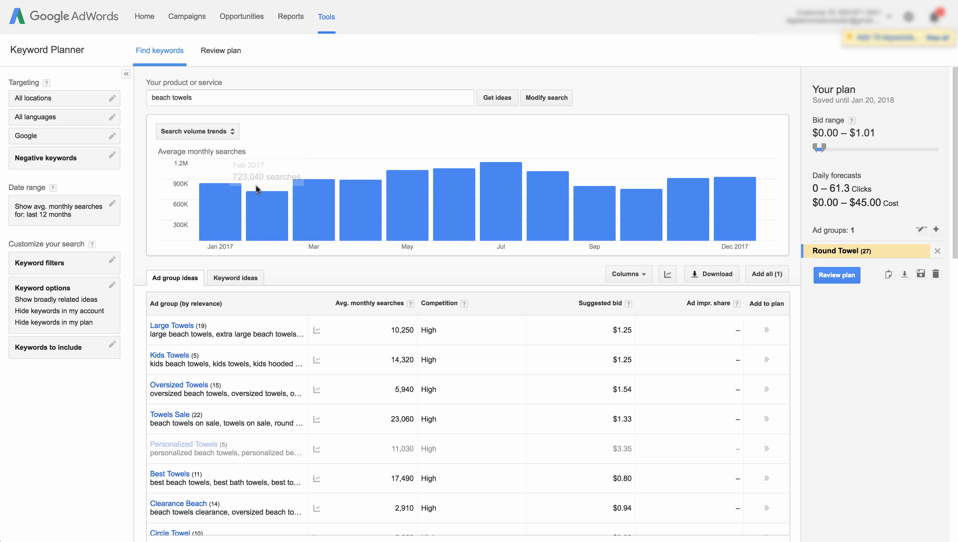
{"action": "scroll", "coordinate": [238, 280], "scroll_direction": "down", "scroll_amount": 4}
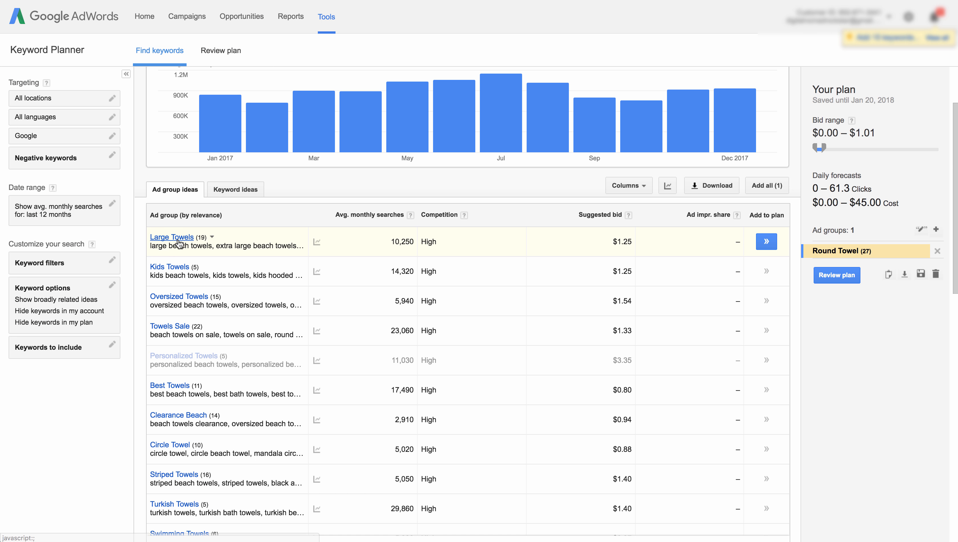
- Switch to the Keyword ideas tab and review the individual keyword suggestions for beach towels
{"action": "left_click", "coordinate": [242, 190]}
{"action": "scroll", "coordinate": [262, 215], "scroll_direction": "down", "scroll_amount": 5}
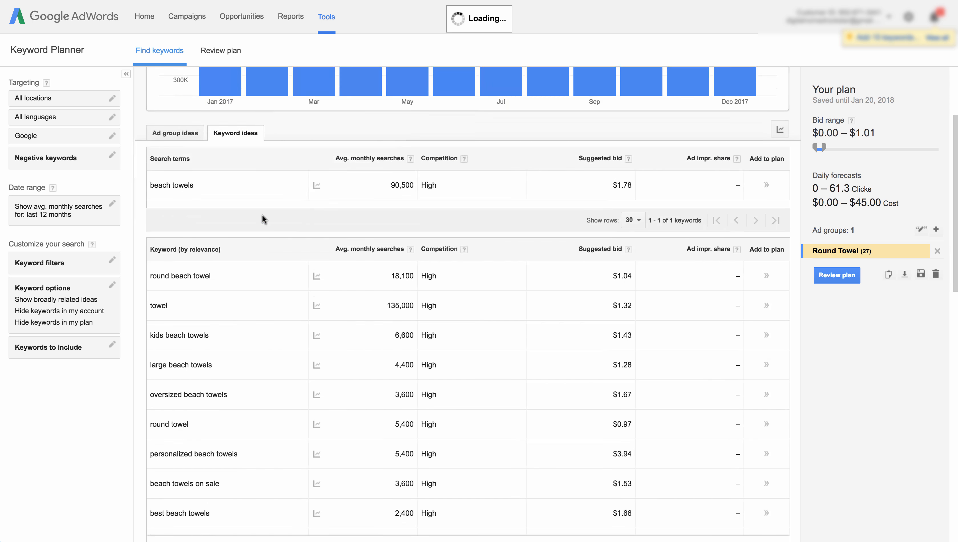
{"action": "scroll", "coordinate": [267, 213], "scroll_direction": "down", "scroll_amount": 3}
{"action": "scroll", "coordinate": [256, 207], "scroll_direction": "up", "scroll_amount": 3}
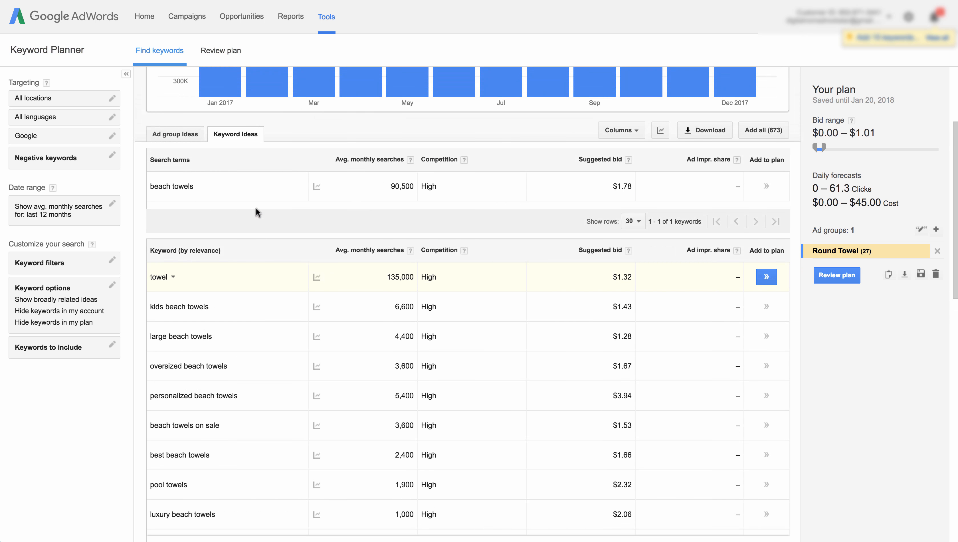
{"action": "scroll", "coordinate": [175, 214], "scroll_direction": "up", "scroll_amount": 2}
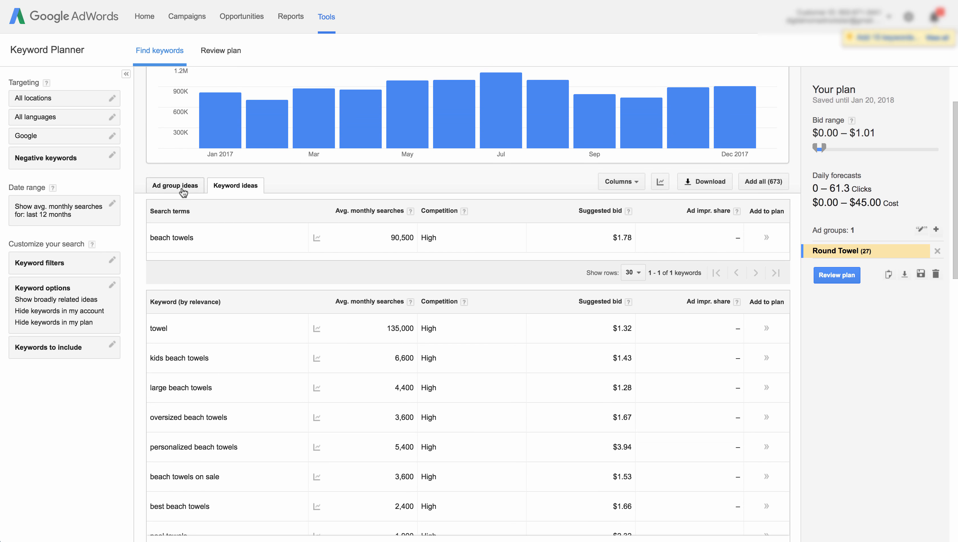
{"action": "scroll", "coordinate": [264, 269], "scroll_direction": "down", "scroll_amount": 5}
{"action": "scroll", "coordinate": [235, 232], "scroll_direction": "up", "scroll_amount": 3}
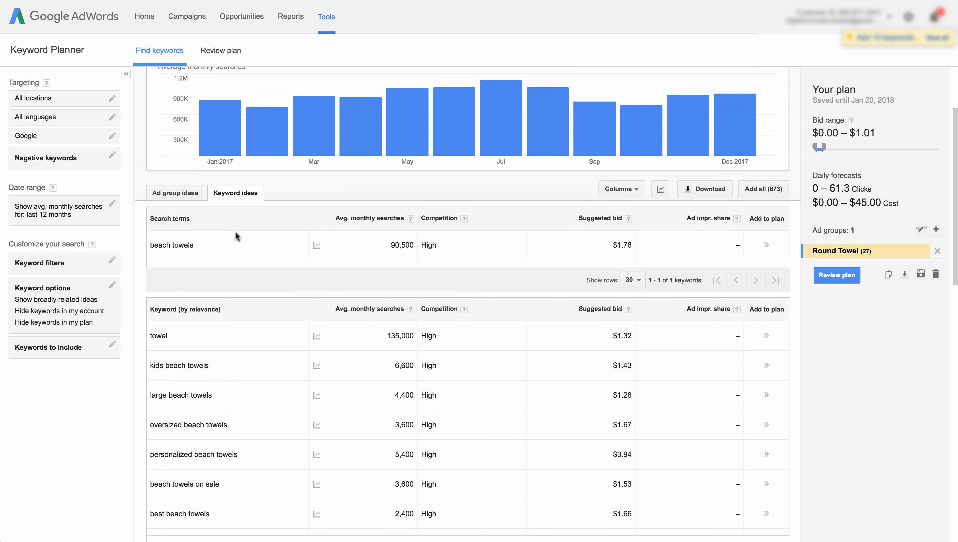
{"action": "scroll", "coordinate": [241, 244], "scroll_direction": "down", "scroll_amount": 3}
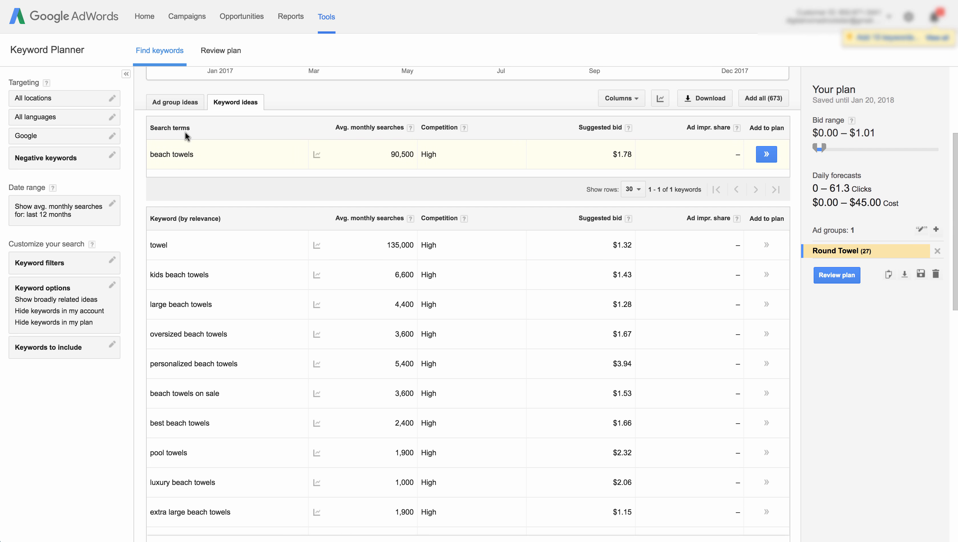
{"action": "scroll", "coordinate": [229, 241], "scroll_direction": "down", "scroll_amount": 3}
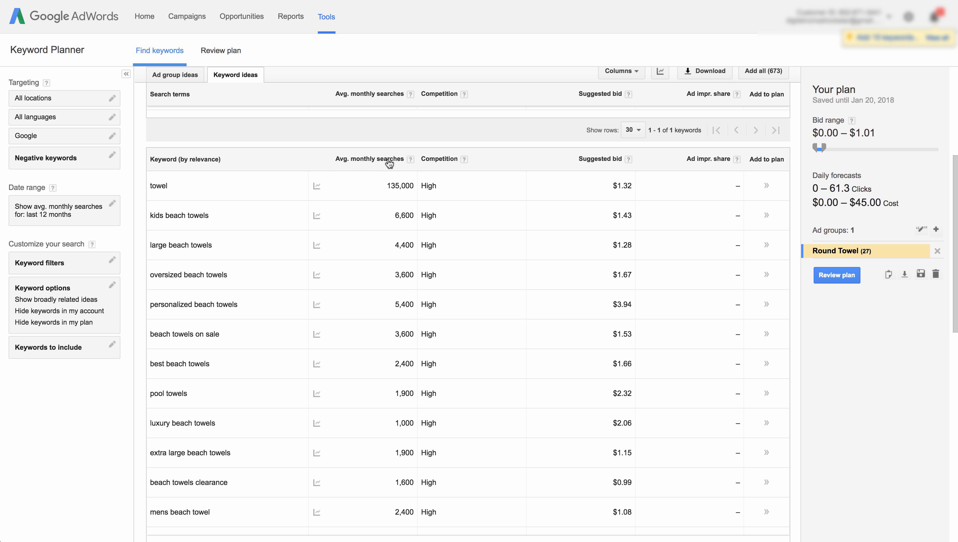
- Sort the keyword ideas by average monthly searches in descending order and review the top results
{"action": "left_click", "coordinate": [357, 164]}
{"action": "scroll", "coordinate": [345, 244], "scroll_direction": "down", "scroll_amount": 5}
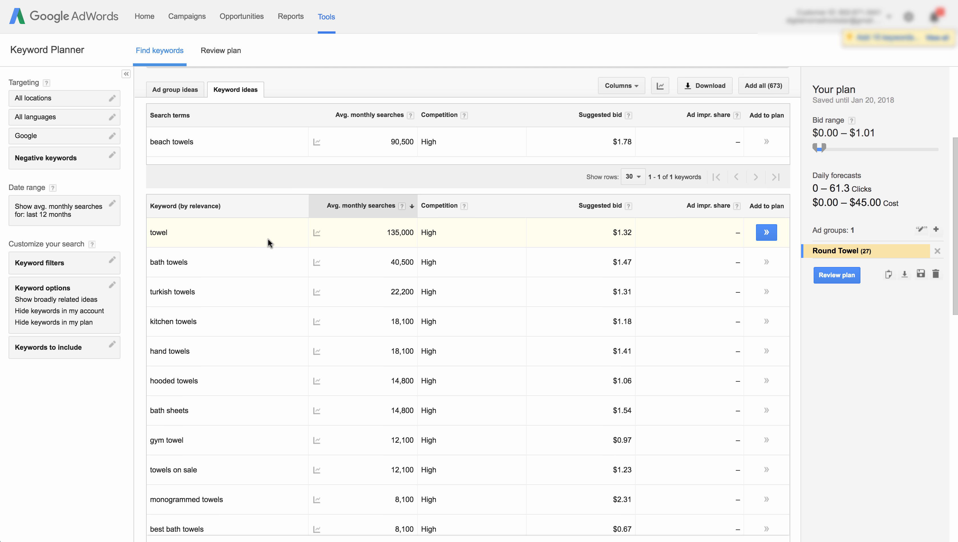
{"action": "scroll", "coordinate": [268, 239], "scroll_direction": "down", "scroll_amount": 3}
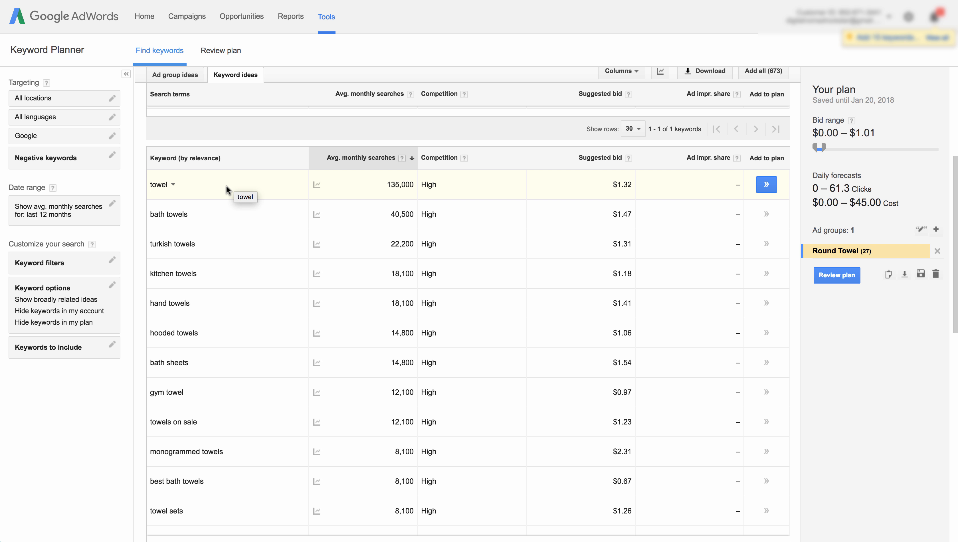
{"action": "scroll", "coordinate": [225, 186], "scroll_direction": "down", "scroll_amount": 1}
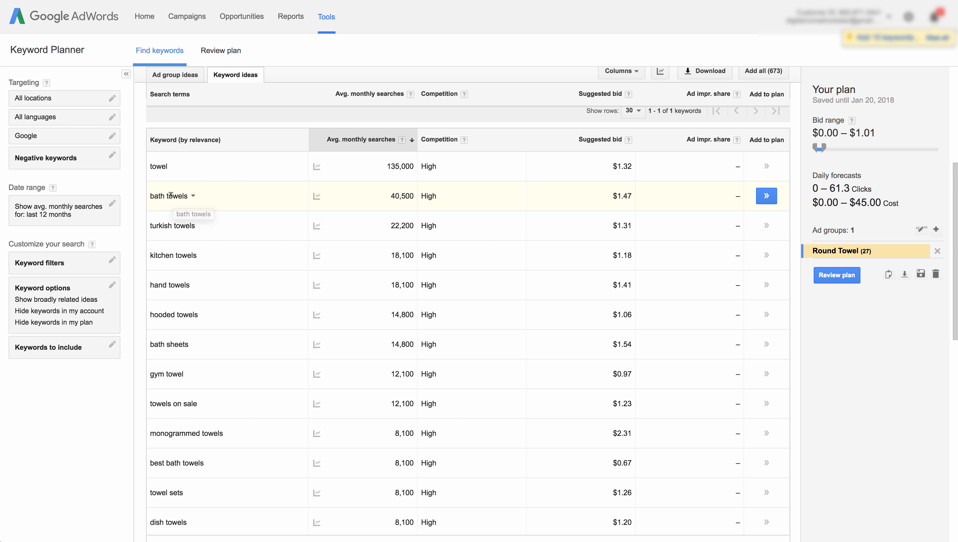
{"action": "scroll", "coordinate": [213, 214], "scroll_direction": "down", "scroll_amount": 1}
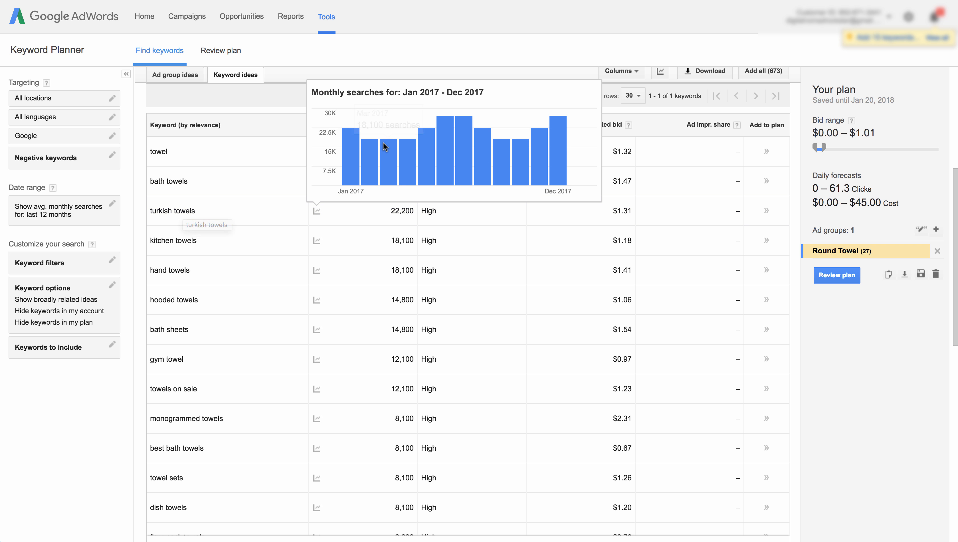
{"action": "scroll", "coordinate": [396, 311], "scroll_direction": "down", "scroll_amount": 6}
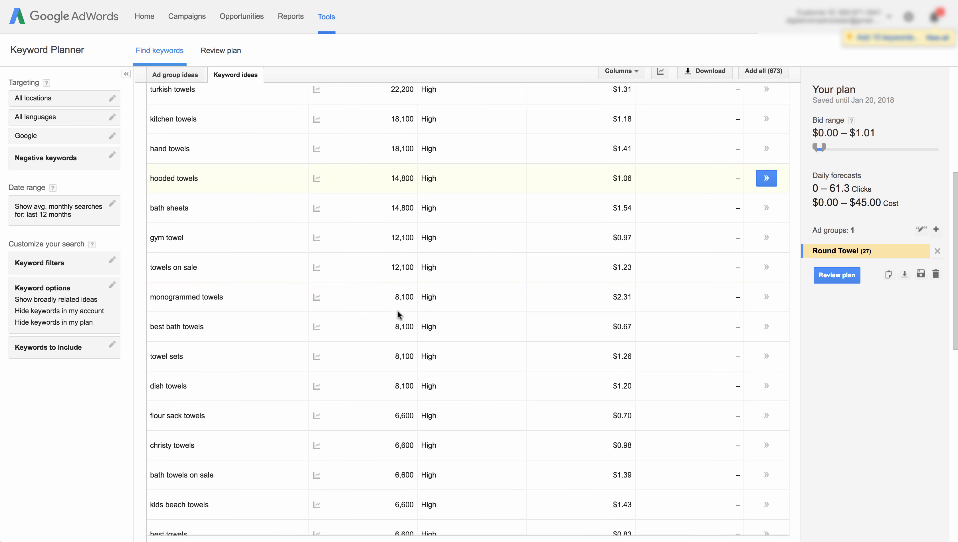
{"action": "scroll", "coordinate": [169, 333], "scroll_direction": "down", "scroll_amount": 3}
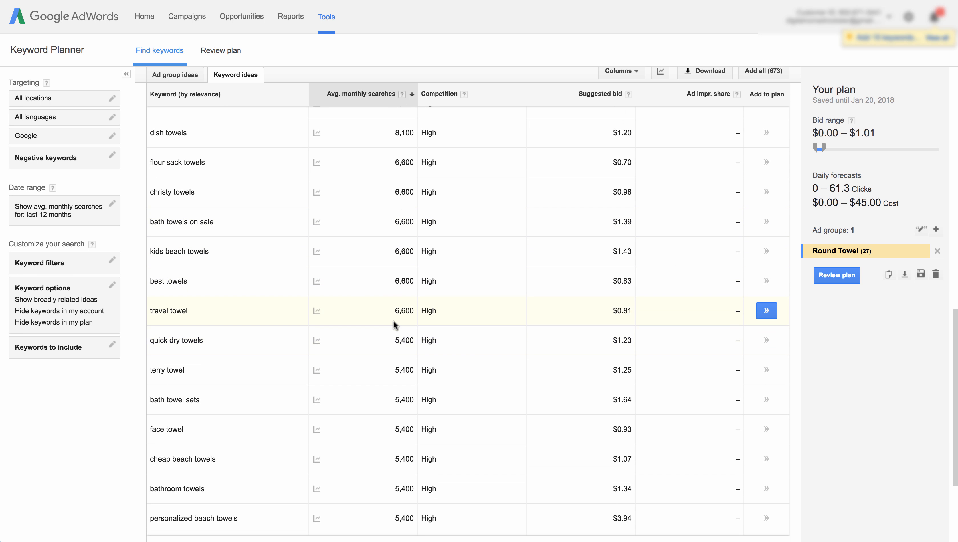
{"action": "scroll", "coordinate": [254, 330], "scroll_direction": "up", "scroll_amount": 2}
{"action": "scroll", "coordinate": [253, 331], "scroll_direction": "down", "scroll_amount": 6}
{"action": "scroll", "coordinate": [254, 331], "scroll_direction": "down", "scroll_amount": 2}
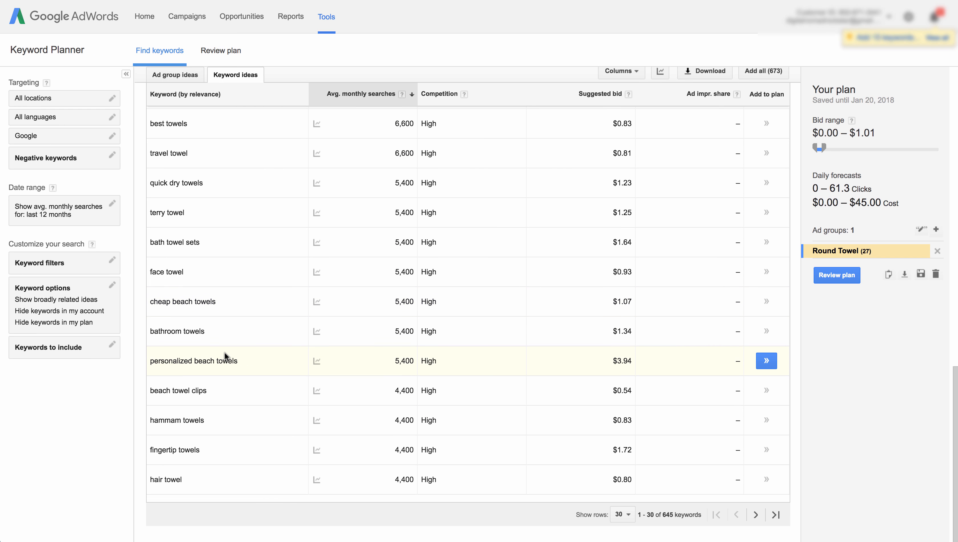
- Set the keyword ideas table to show 100 rows per page
{"action": "left_click", "coordinate": [622, 515]}
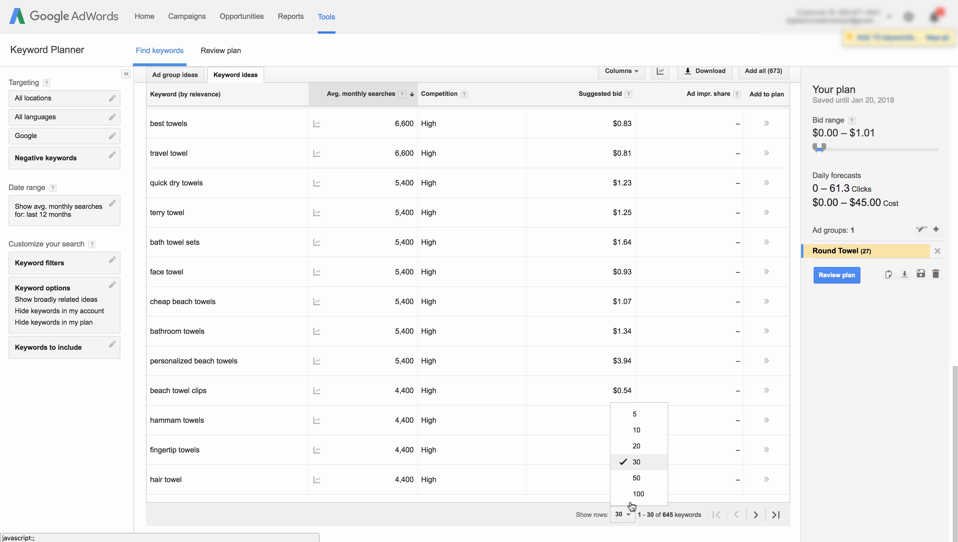
{"action": "left_click", "coordinate": [635, 492]}
{"action": "scroll", "coordinate": [160, 376], "scroll_direction": "down", "scroll_amount": 15}
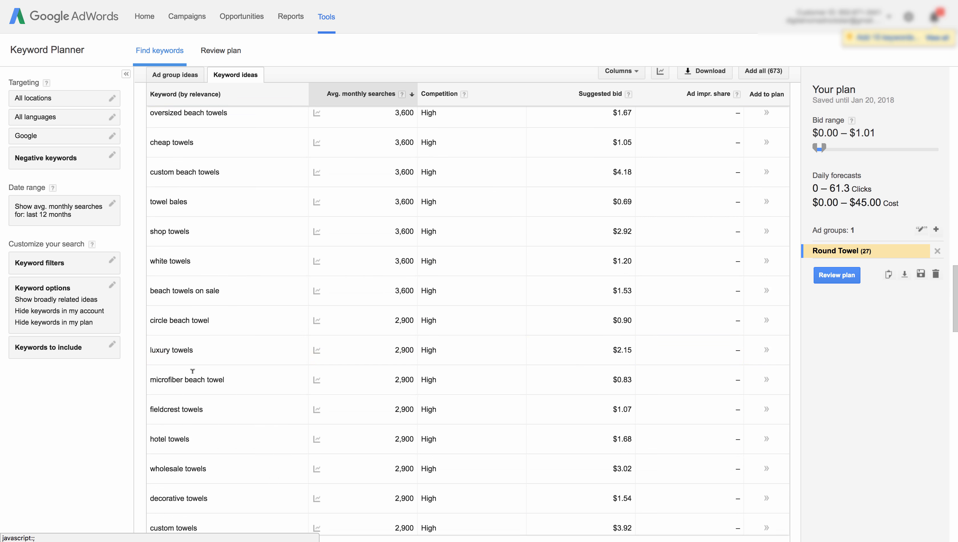
{"action": "scroll", "coordinate": [193, 370], "scroll_direction": "down", "scroll_amount": 10}
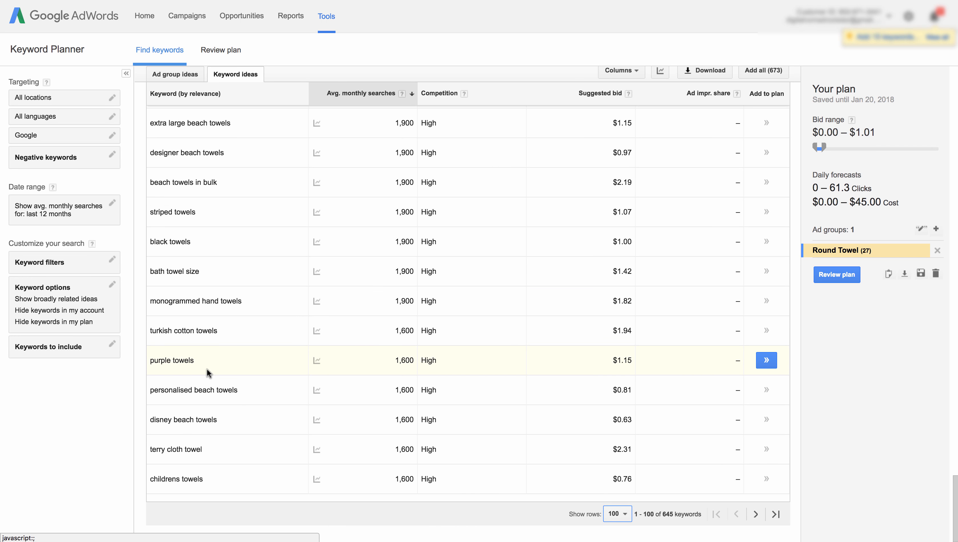
- Highlight the personalised beach towels keyword and review the keywords listed around it
{"action": "left_click_drag", "start_coordinate": [153, 389], "coordinate": [238, 388]}
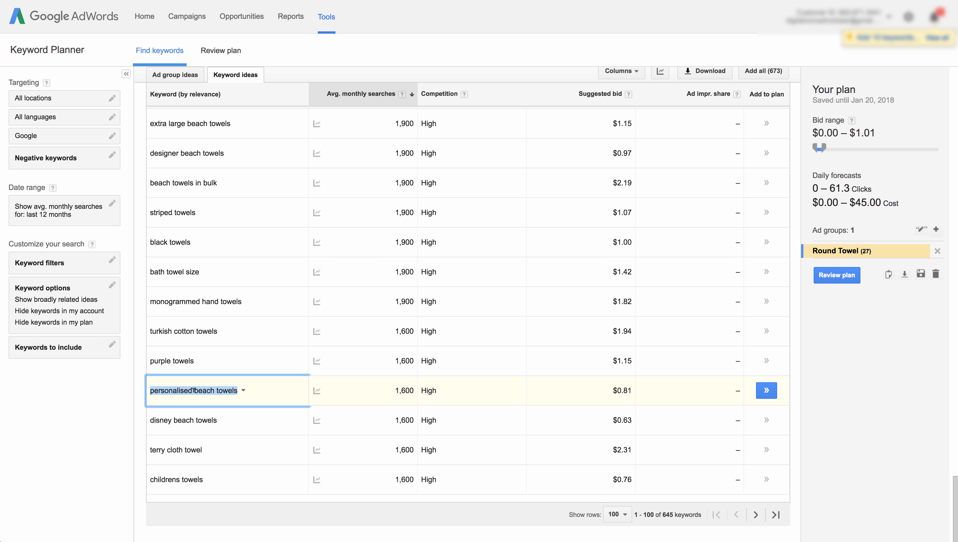
{"action": "mouse_move", "coordinate": [319, 391]}
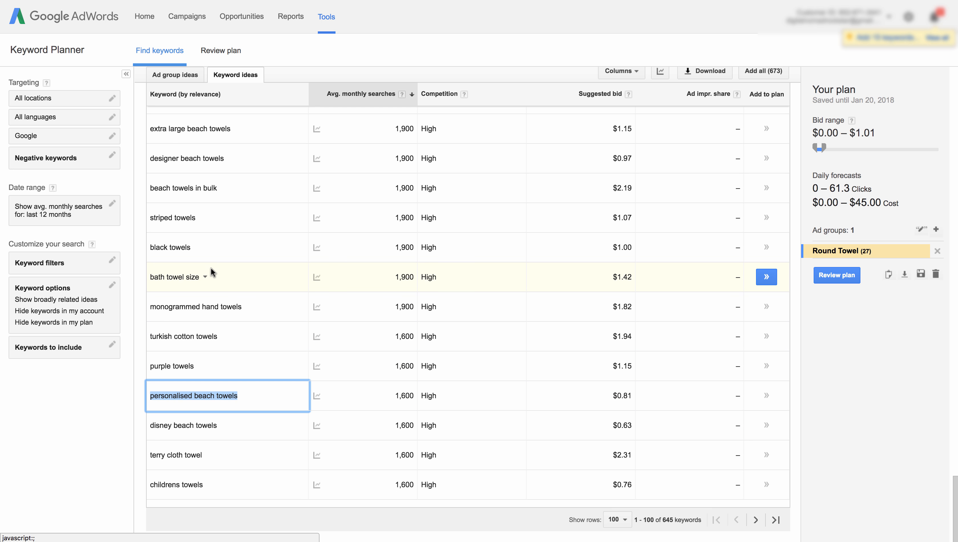
{"action": "scroll", "coordinate": [205, 272], "scroll_direction": "up", "scroll_amount": 2}
{"action": "scroll", "coordinate": [205, 300], "scroll_direction": "down", "scroll_amount": 3}
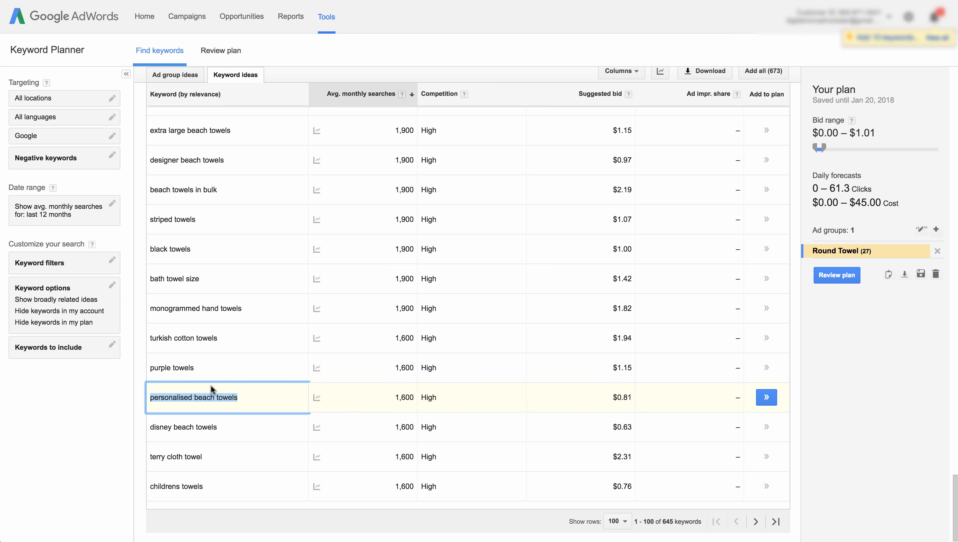
{"action": "scroll", "coordinate": [210, 391], "scroll_direction": "up", "scroll_amount": 10}
{"action": "scroll", "coordinate": [214, 364], "scroll_direction": "up", "scroll_amount": 7}
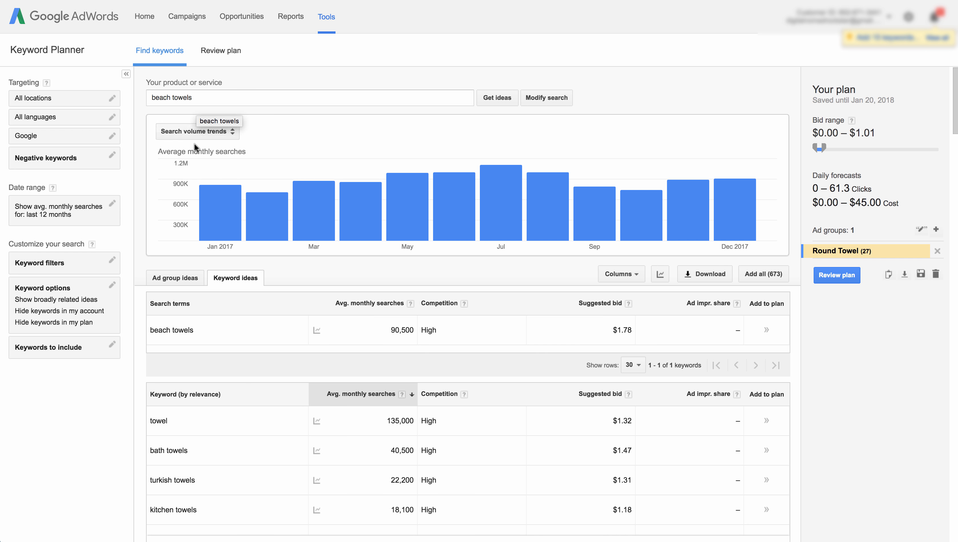
{"action": "scroll", "coordinate": [222, 200], "scroll_direction": "down", "scroll_amount": 6}
{"action": "scroll", "coordinate": [221, 199], "scroll_direction": "down", "scroll_amount": 20}
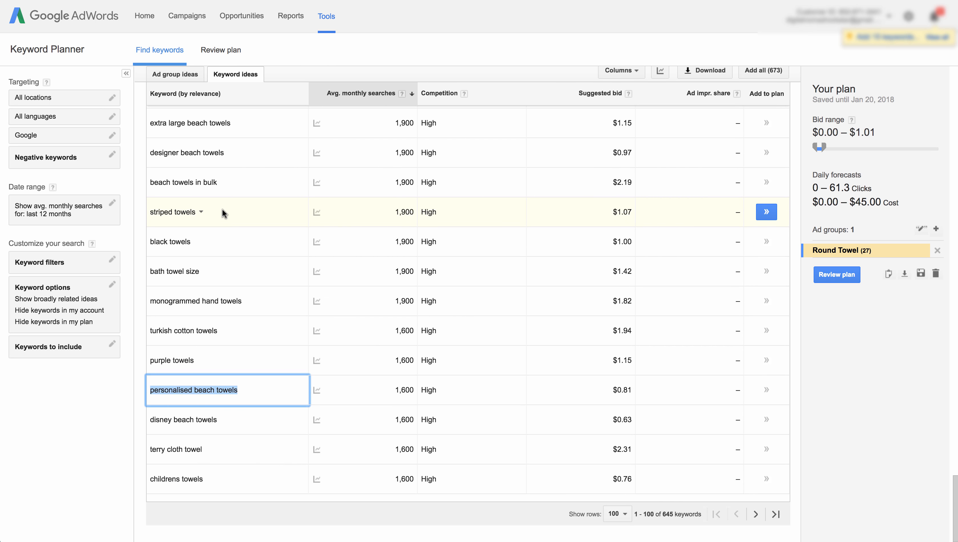
{"action": "scroll", "coordinate": [226, 220], "scroll_direction": "up", "scroll_amount": 10}
{"action": "scroll", "coordinate": [226, 233], "scroll_direction": "up", "scroll_amount": 20}
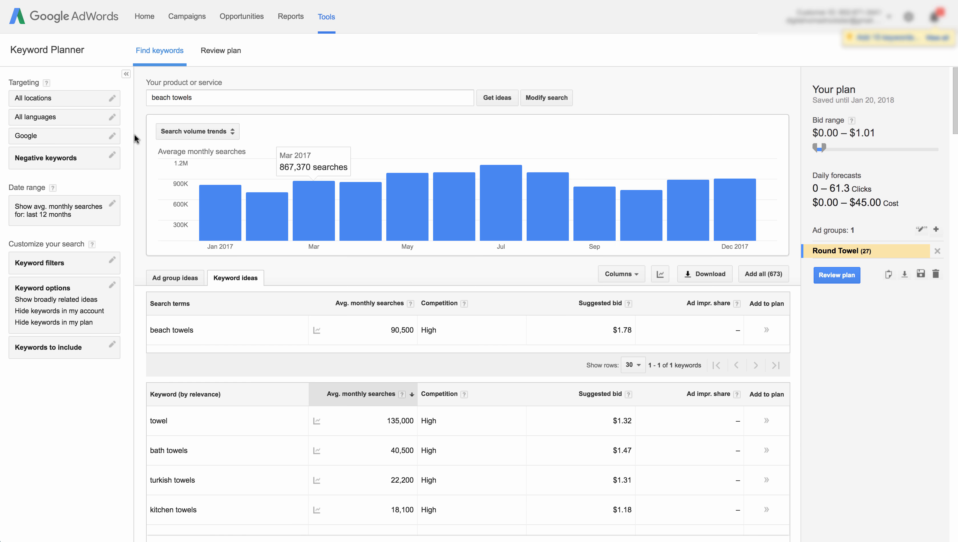
- Review the sorted keyword ideas list from the top down to the lower-volume keywords
{"action": "scroll", "coordinate": [134, 135], "scroll_direction": "down", "scroll_amount": 3}
{"action": "scroll", "coordinate": [138, 134], "scroll_direction": "up", "scroll_amount": 3}
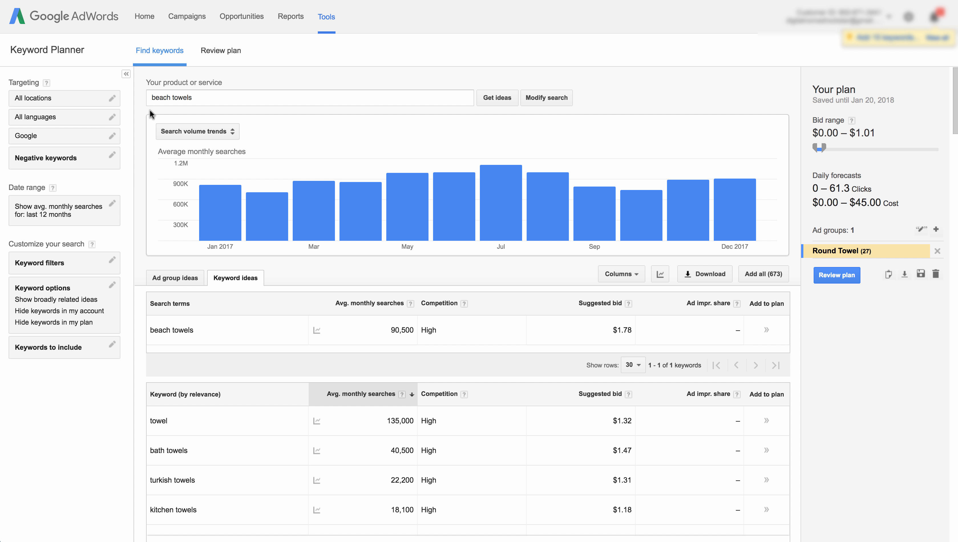
{"action": "scroll", "coordinate": [132, 149], "scroll_direction": "down", "scroll_amount": 1}
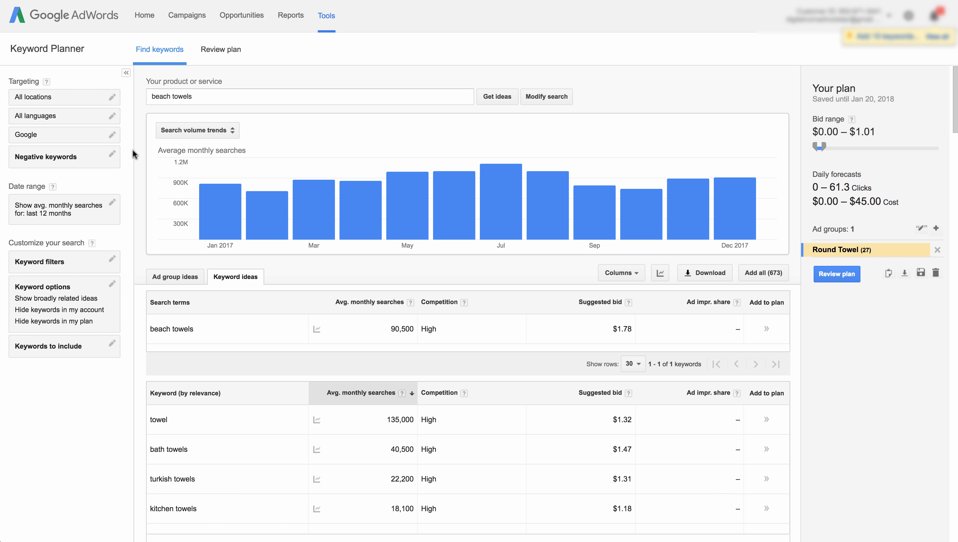
{"action": "scroll", "coordinate": [476, 336], "scroll_direction": "down", "scroll_amount": 3}
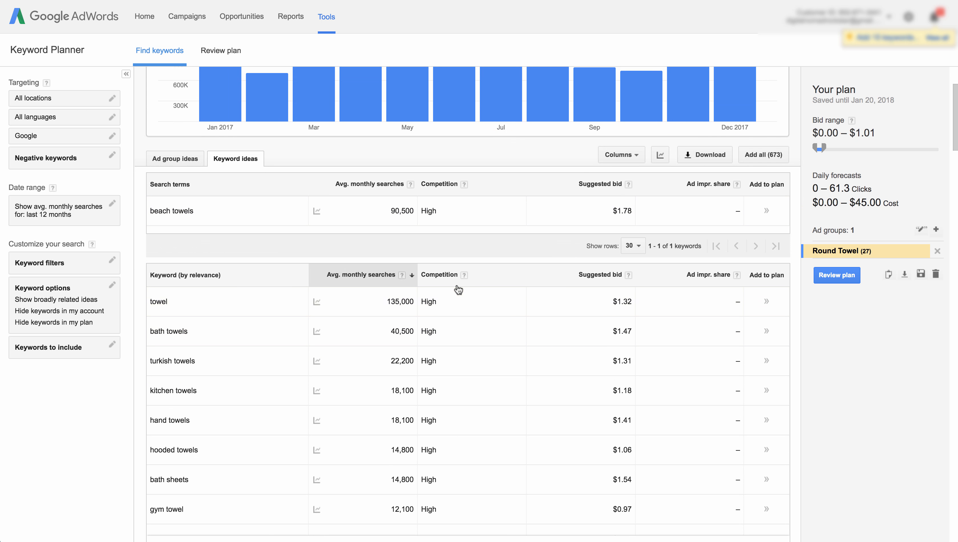
{"action": "scroll", "coordinate": [490, 285], "scroll_direction": "down", "scroll_amount": 2}
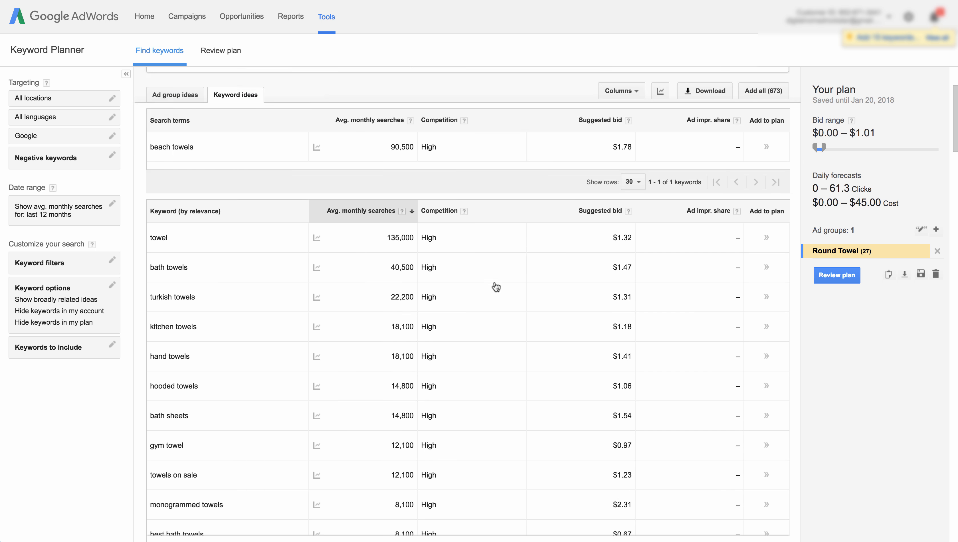
{"action": "scroll", "coordinate": [447, 229], "scroll_direction": "up", "scroll_amount": 1}
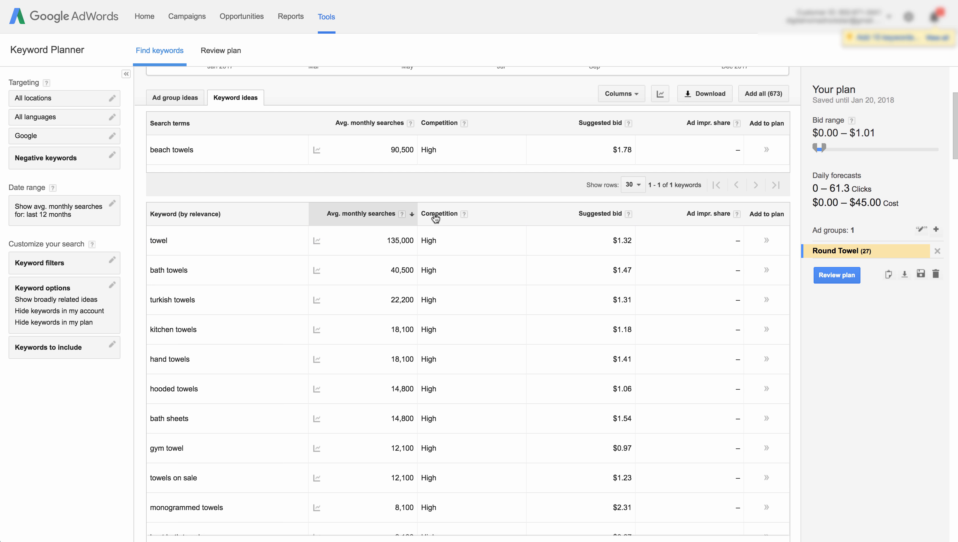
{"action": "scroll", "coordinate": [435, 215], "scroll_direction": "up", "scroll_amount": 1}
{"action": "scroll", "coordinate": [435, 215], "scroll_direction": "down", "scroll_amount": 2}
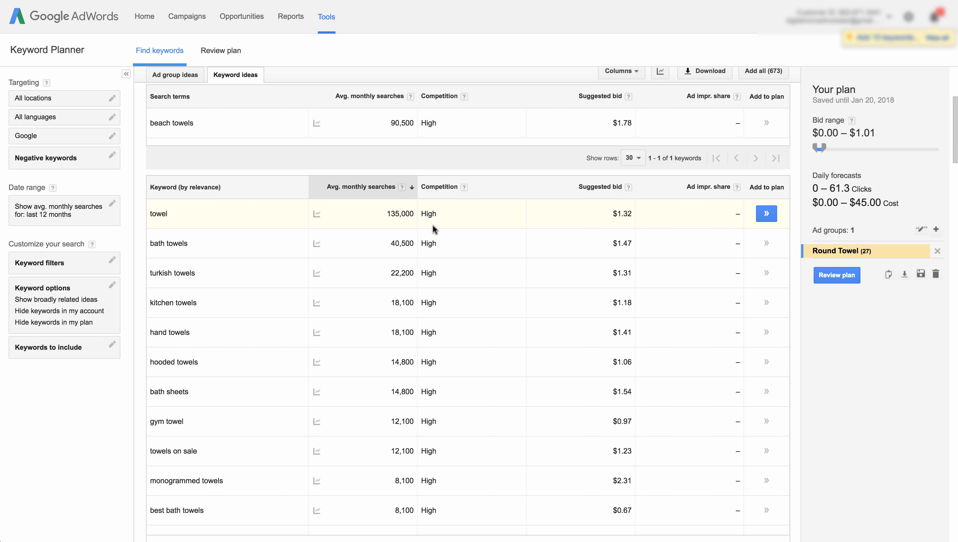
{"action": "scroll", "coordinate": [428, 309], "scroll_direction": "down", "scroll_amount": 5}
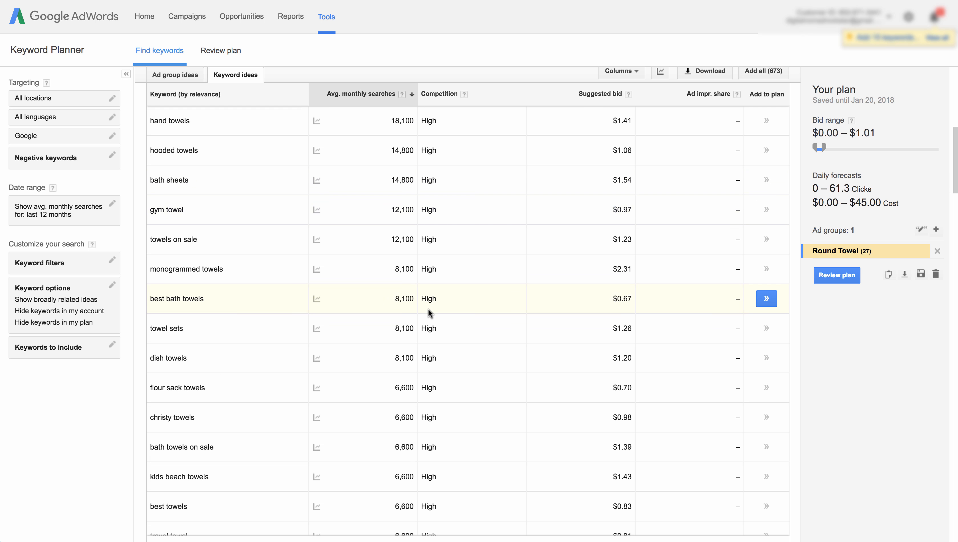
{"action": "scroll", "coordinate": [428, 309], "scroll_direction": "up", "scroll_amount": 6}
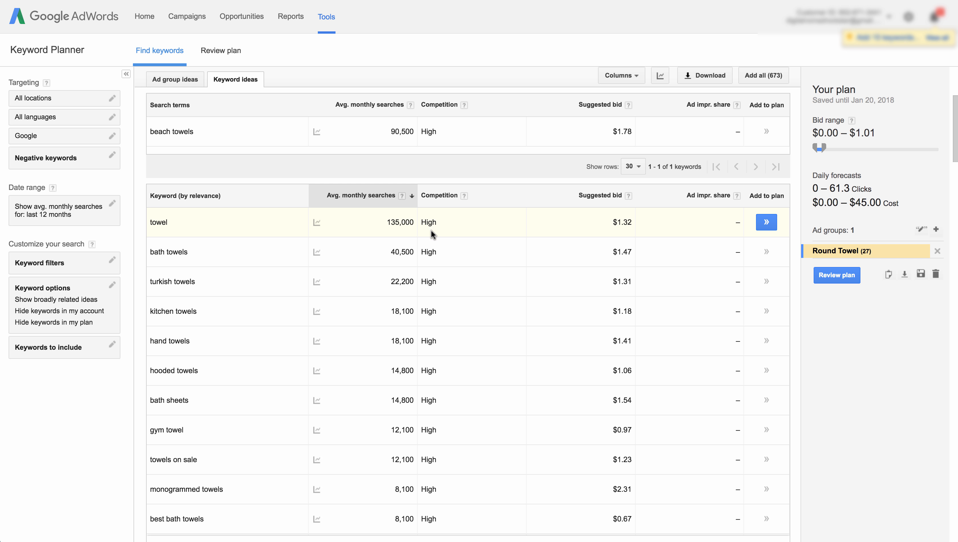
{"action": "scroll", "coordinate": [430, 349], "scroll_direction": "down", "scroll_amount": 20}
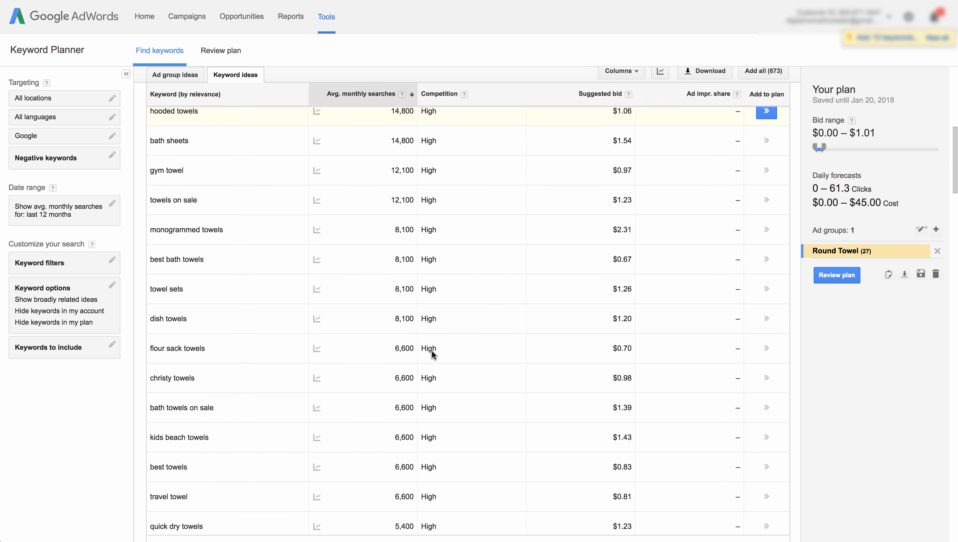
{"action": "scroll", "coordinate": [433, 350], "scroll_direction": "down", "scroll_amount": 10}
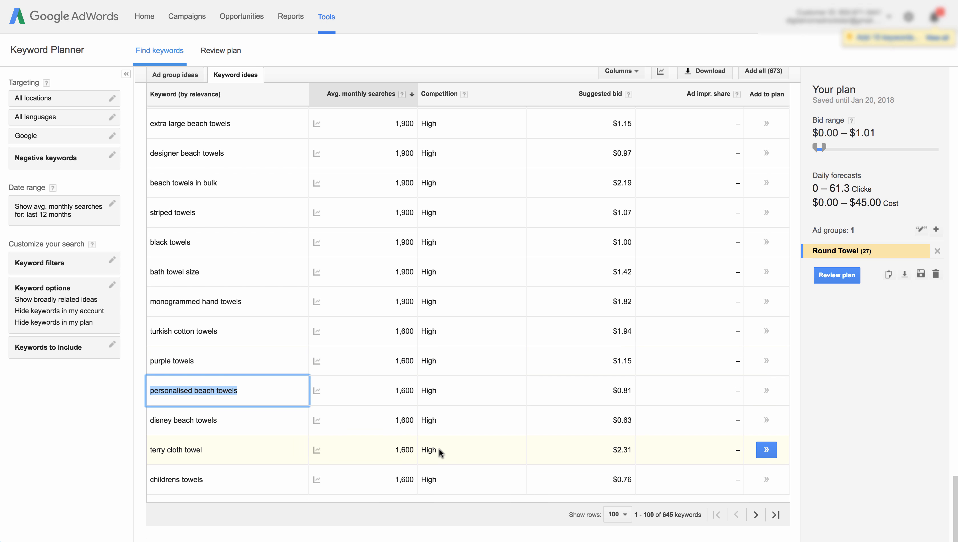
- Page forward through the keyword ideas results to the fifth page of 100 rows
{"action": "left_click", "coordinate": [621, 514]}
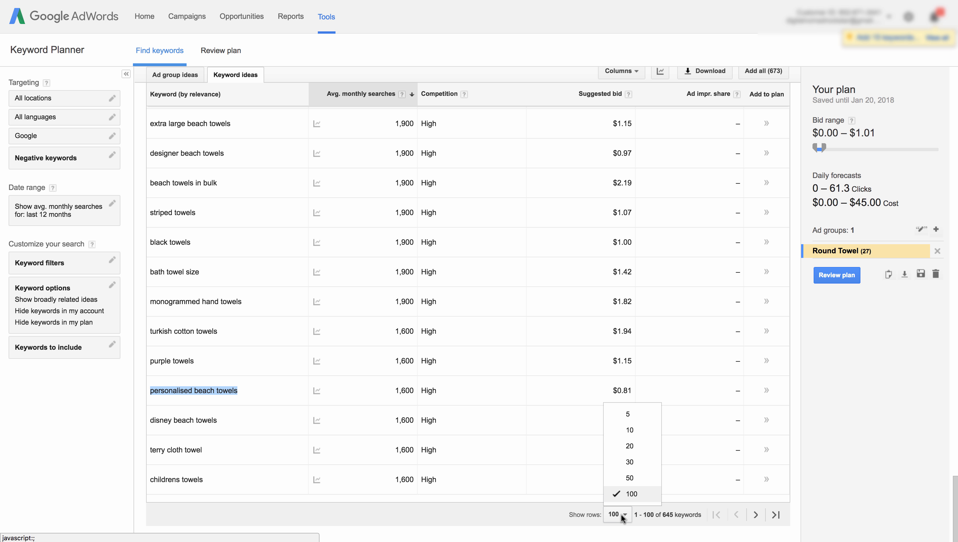
{"action": "left_click", "coordinate": [620, 514]}
{"action": "left_click", "coordinate": [755, 515]}
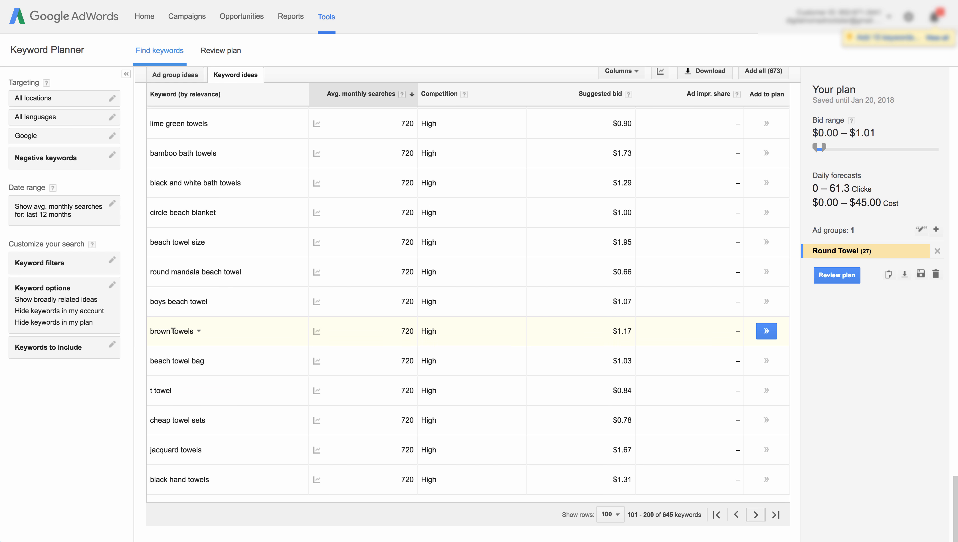
{"action": "left_click", "coordinate": [755, 515]}
{"action": "left_click", "coordinate": [755, 515]}
{"action": "left_click", "coordinate": [756, 515]}
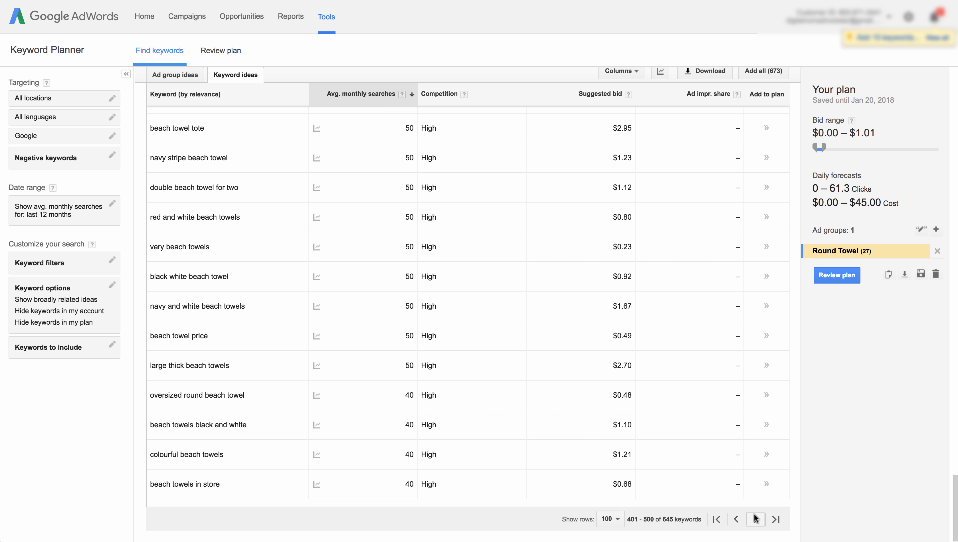
- Page forward to the last page of keyword ideas results and review its low-volume keywords
{"action": "left_click", "coordinate": [756, 515]}
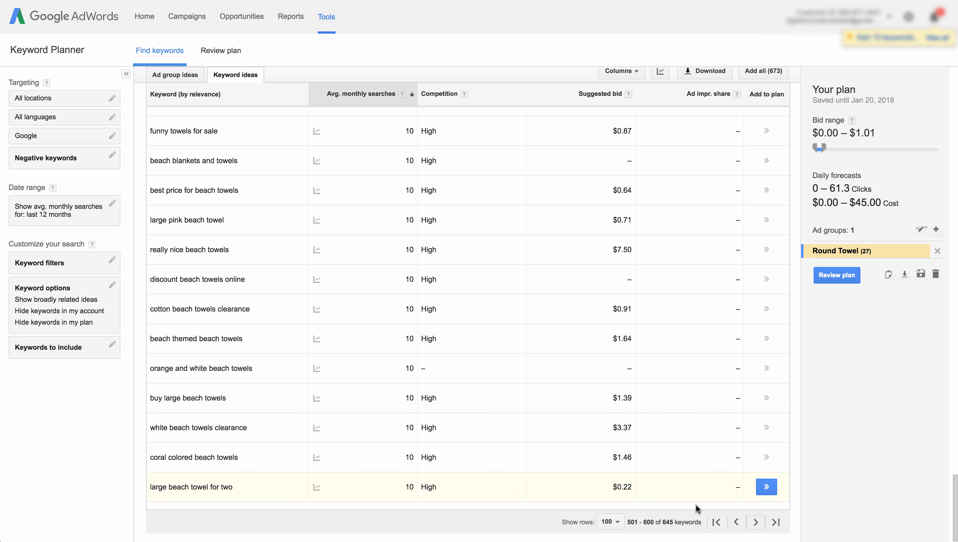
{"action": "left_click", "coordinate": [762, 522]}
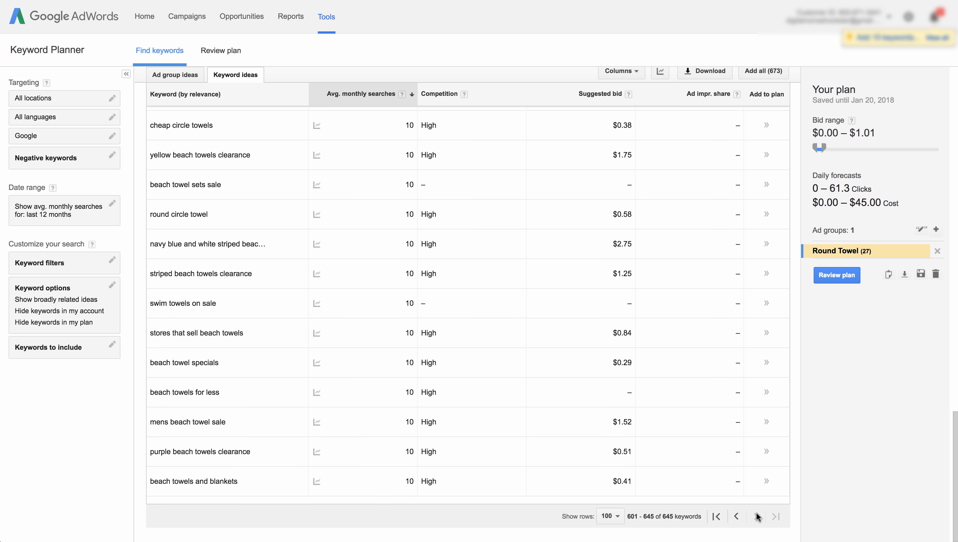
{"action": "scroll", "coordinate": [395, 389], "scroll_direction": "up", "scroll_amount": 3}
{"action": "scroll", "coordinate": [381, 326], "scroll_direction": "up", "scroll_amount": 10}
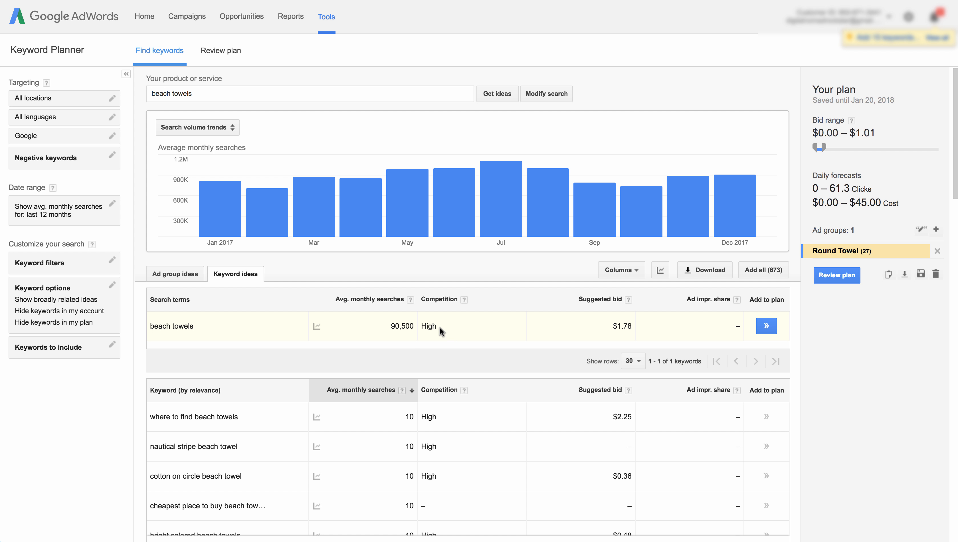
{"action": "scroll", "coordinate": [439, 417], "scroll_direction": "down", "scroll_amount": 1}
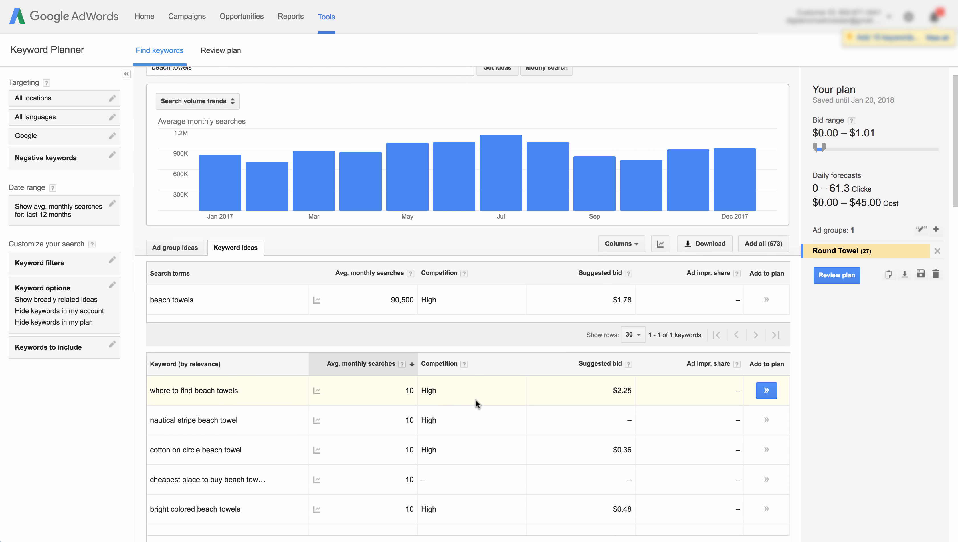
{"action": "scroll", "coordinate": [611, 386], "scroll_direction": "down", "scroll_amount": 2}
{"action": "scroll", "coordinate": [612, 386], "scroll_direction": "up", "scroll_amount": 1}
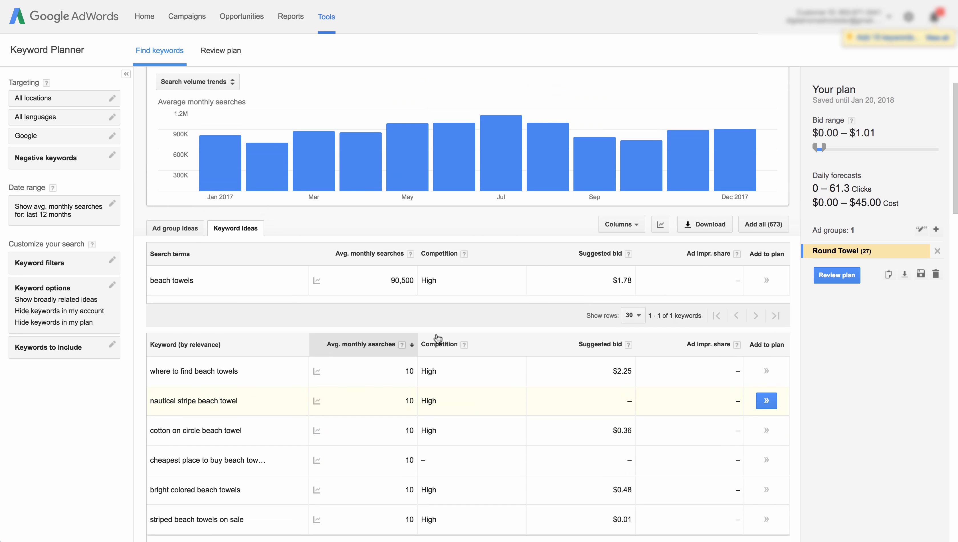
{"action": "scroll", "coordinate": [361, 374], "scroll_direction": "down", "scroll_amount": 15}
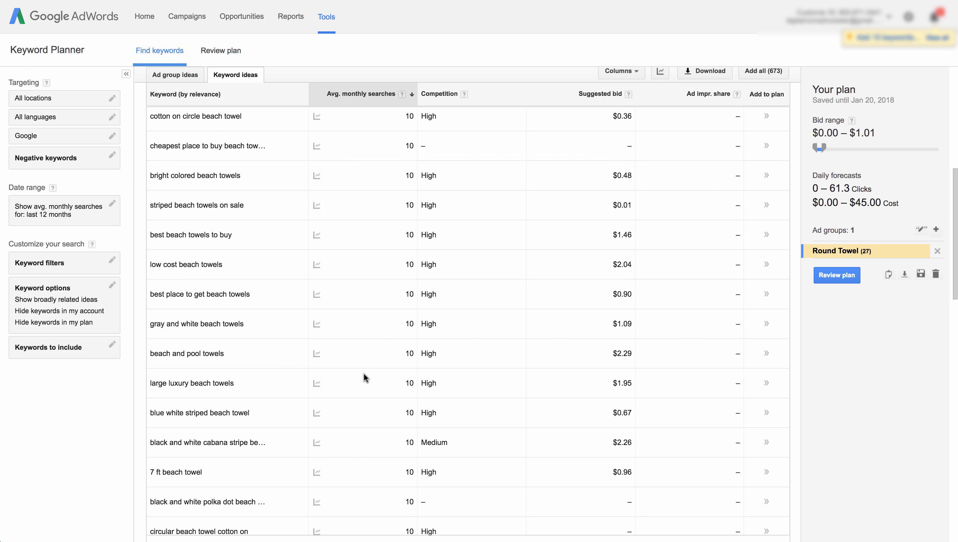
- Return to the first page of keyword ideas and review the highest-volume keywords at the top
{"action": "left_click", "coordinate": [716, 514]}
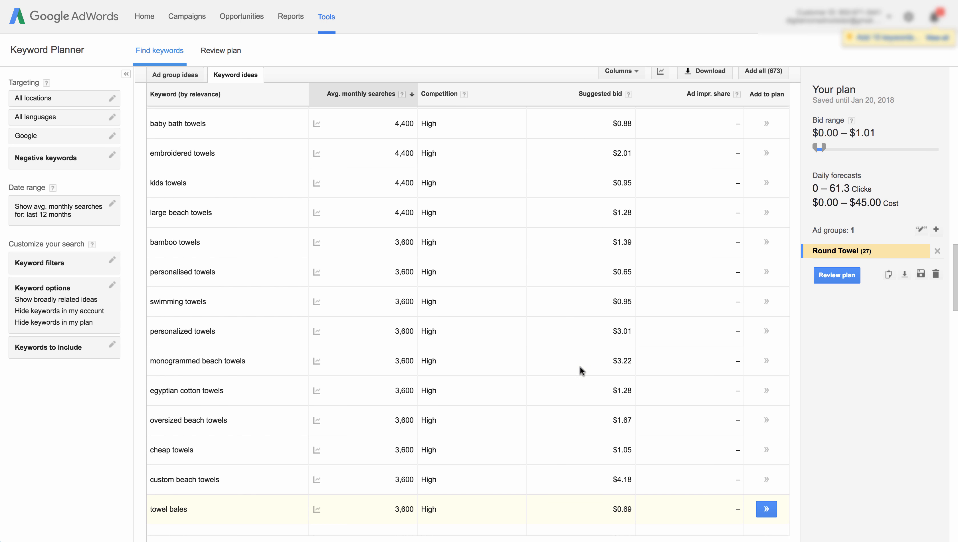
{"action": "scroll", "coordinate": [445, 322], "scroll_direction": "up", "scroll_amount": 10}
{"action": "scroll", "coordinate": [444, 323], "scroll_direction": "down", "scroll_amount": 3}
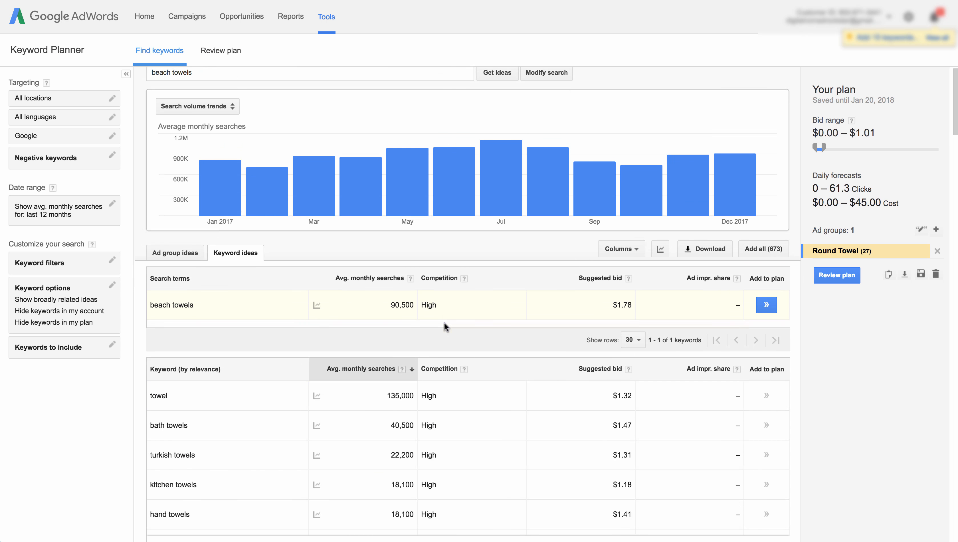
{"action": "scroll", "coordinate": [444, 322], "scroll_direction": "down", "scroll_amount": 1}
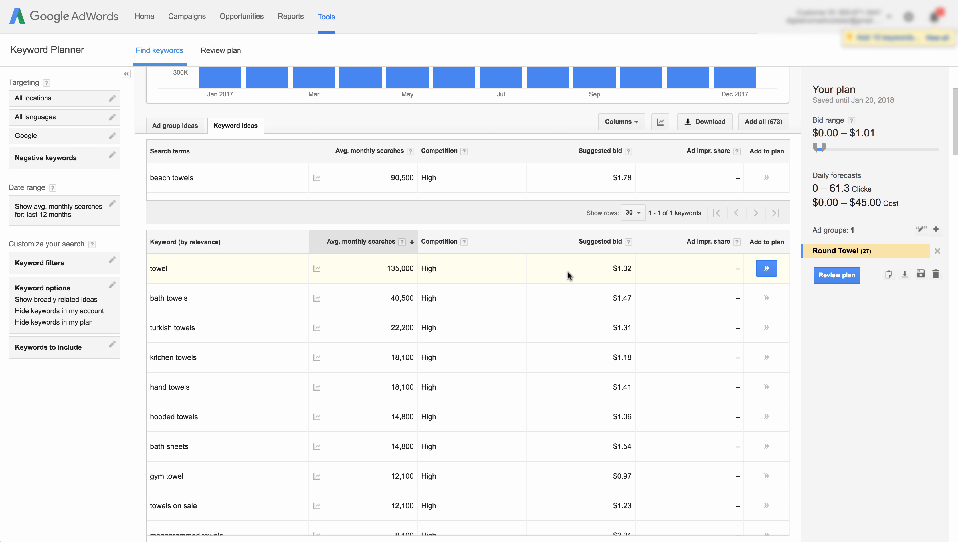
{"action": "scroll", "coordinate": [567, 271], "scroll_direction": "down", "scroll_amount": 1}
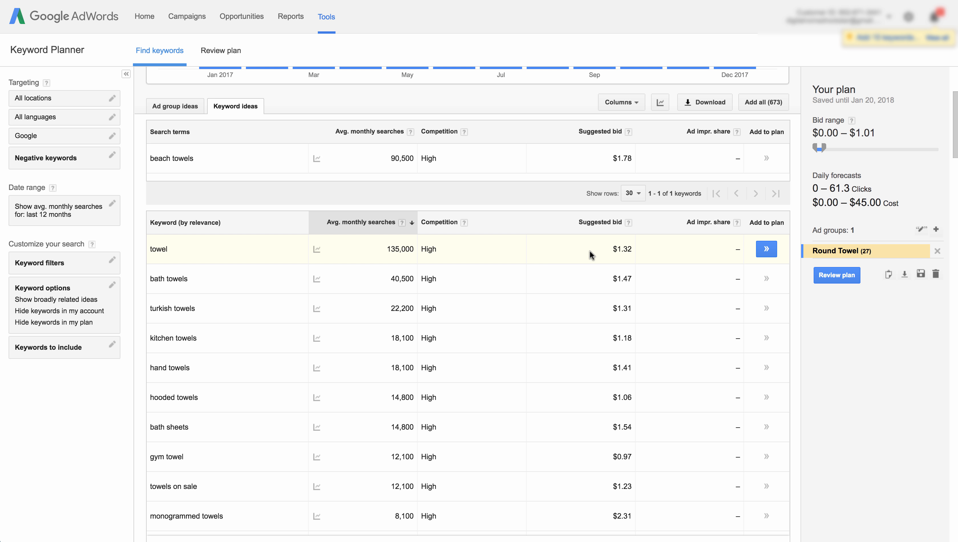
{"action": "scroll", "coordinate": [561, 270], "scroll_direction": "down", "scroll_amount": 2}
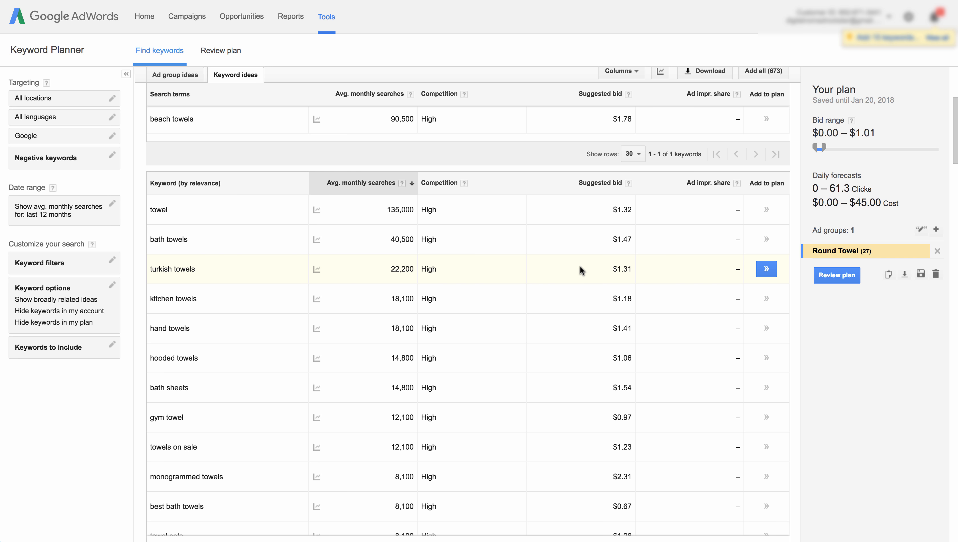
- Search the keyword ideas for rehab
{"action": "scroll", "coordinate": [530, 308], "scroll_direction": "down", "scroll_amount": 1}
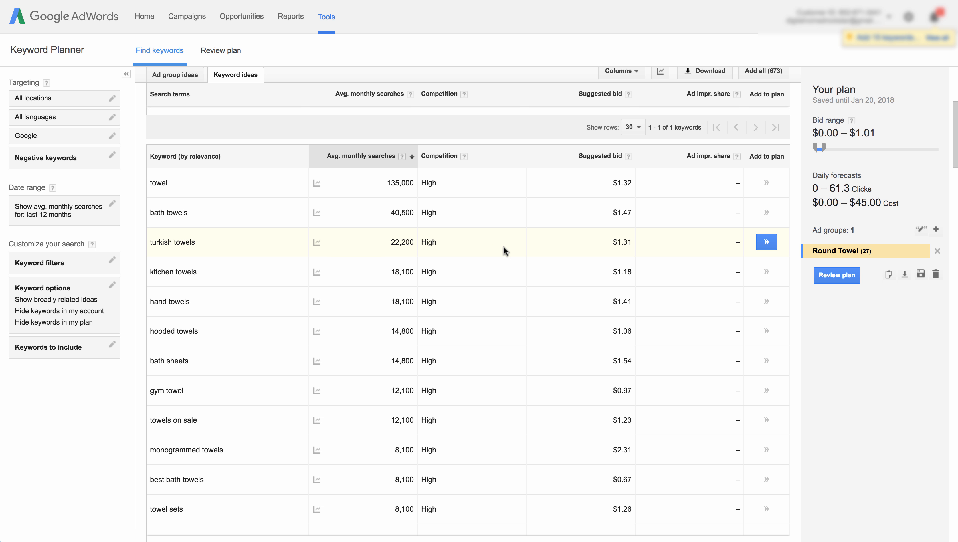
{"action": "scroll", "coordinate": [503, 246], "scroll_direction": "down", "scroll_amount": 1}
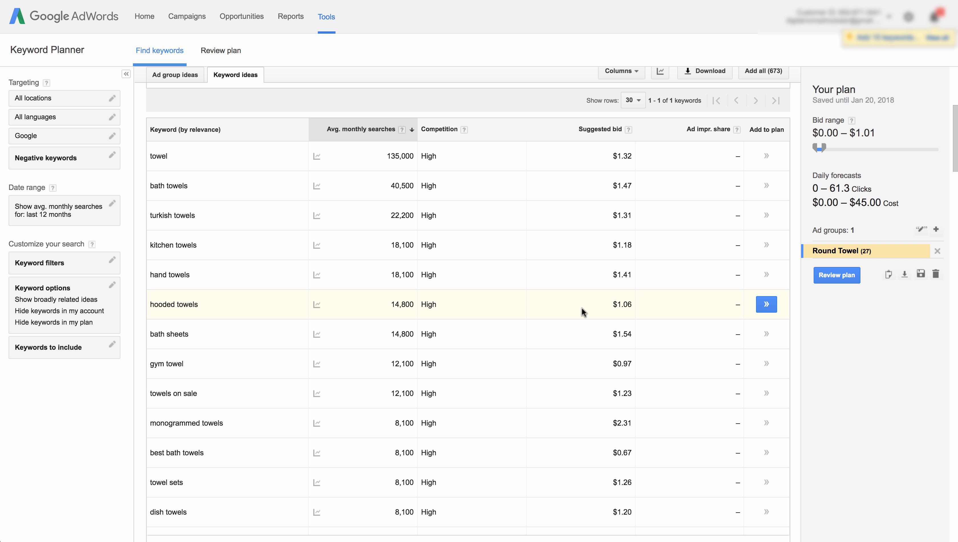
{"action": "scroll", "coordinate": [328, 272], "scroll_direction": "up", "scroll_amount": 4}
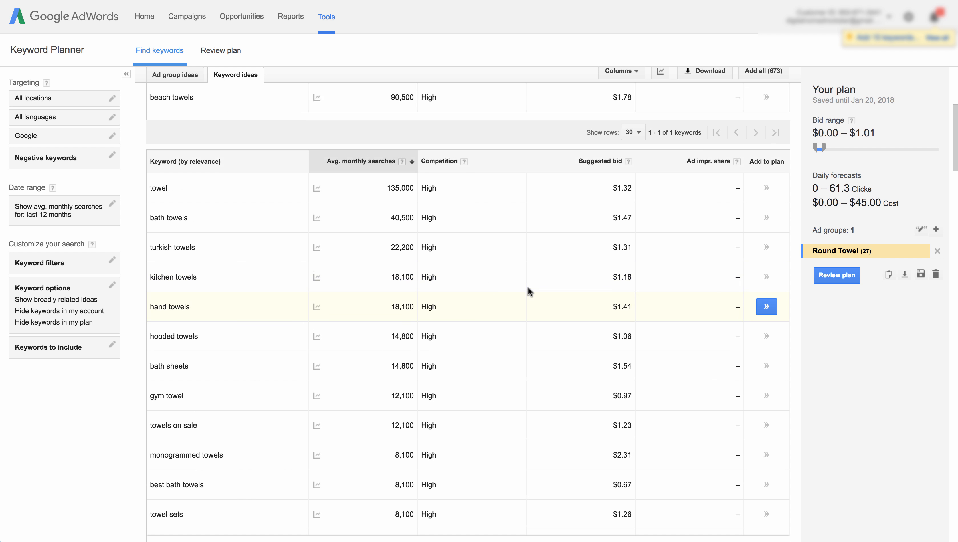
{"action": "scroll", "coordinate": [328, 272], "scroll_direction": "up", "scroll_amount": 3}
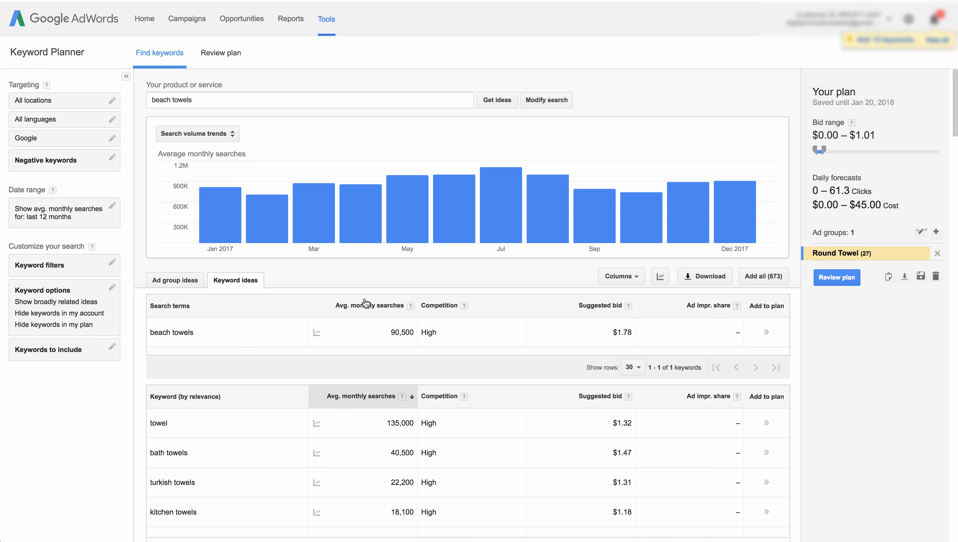
{"action": "triple_click", "coordinate": [240, 99]}
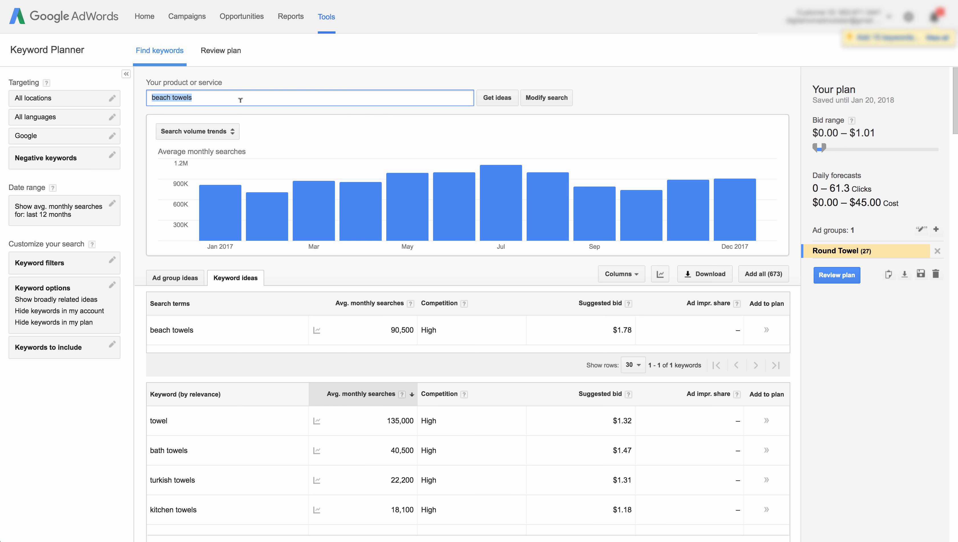
{"action": "type", "text": "rehab"}
{"action": "key", "text": "Return"}
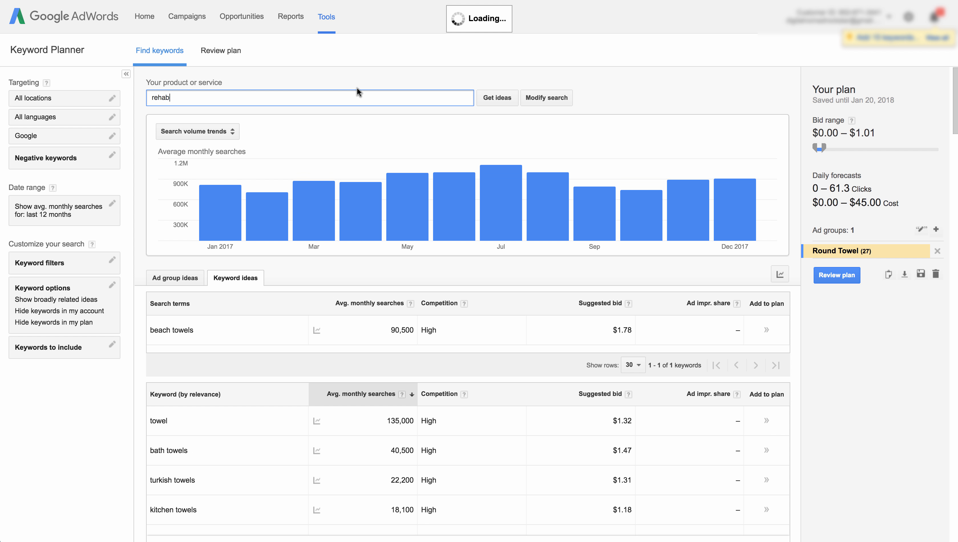
- Sort the rehab keyword ideas by suggested bid, highest first, and review the top results
{"action": "scroll", "coordinate": [394, 267], "scroll_direction": "down", "scroll_amount": 2}
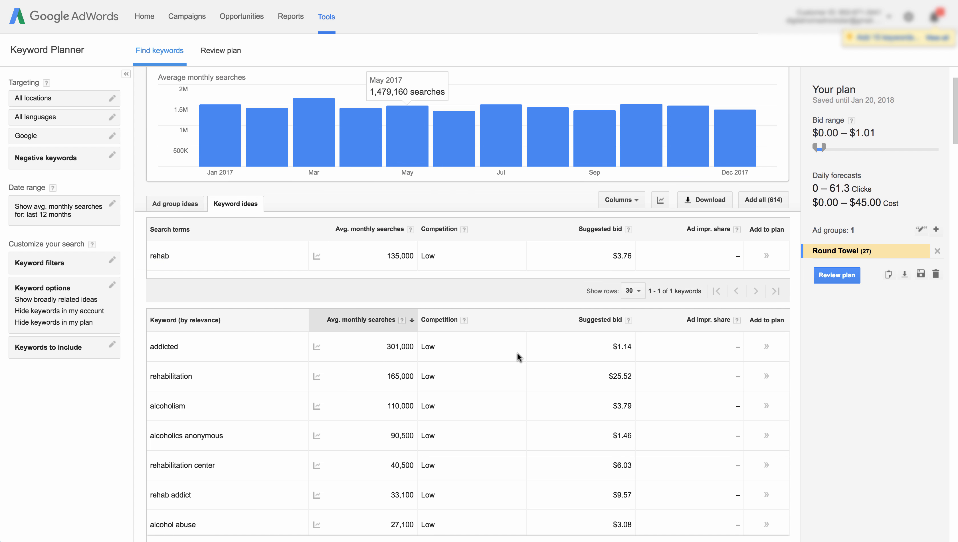
{"action": "left_click", "coordinate": [593, 320]}
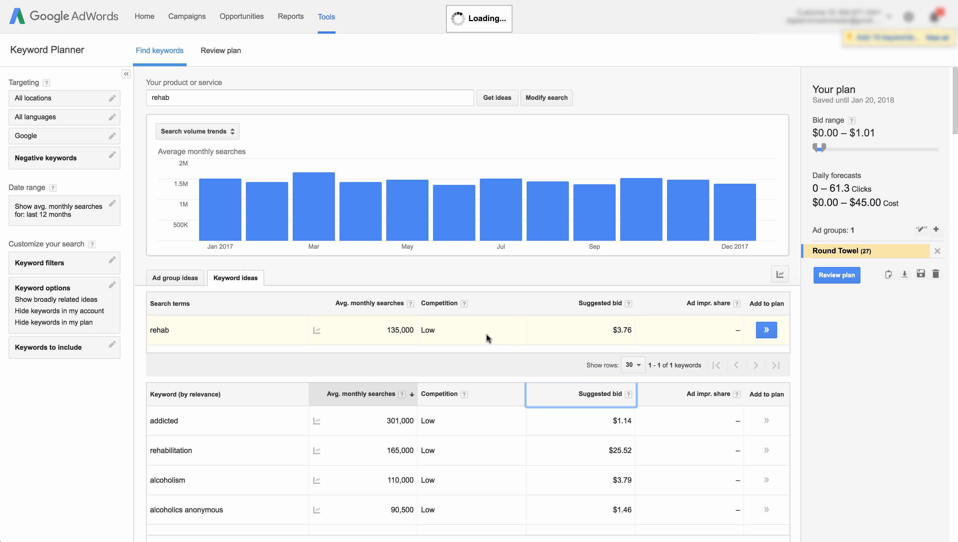
{"action": "scroll", "coordinate": [495, 358], "scroll_direction": "down", "scroll_amount": 3}
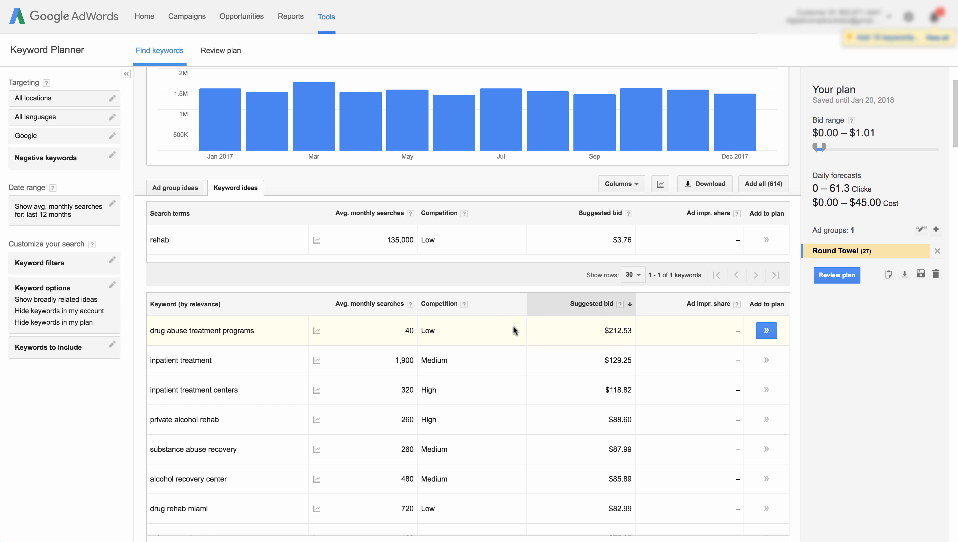
{"action": "scroll", "coordinate": [491, 326], "scroll_direction": "down", "scroll_amount": 2}
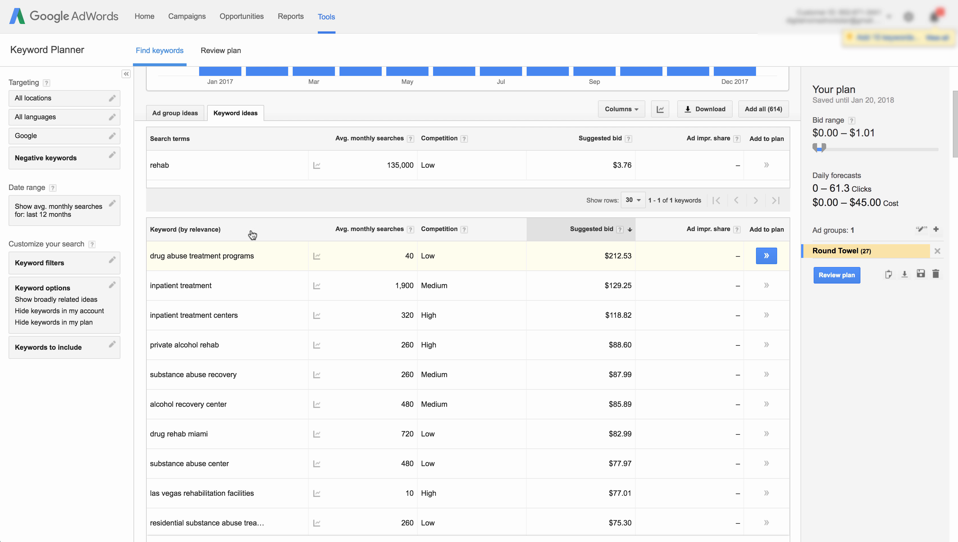
{"action": "scroll", "coordinate": [507, 253], "scroll_direction": "down", "scroll_amount": 1}
{"action": "scroll", "coordinate": [507, 258], "scroll_direction": "down", "scroll_amount": 2}
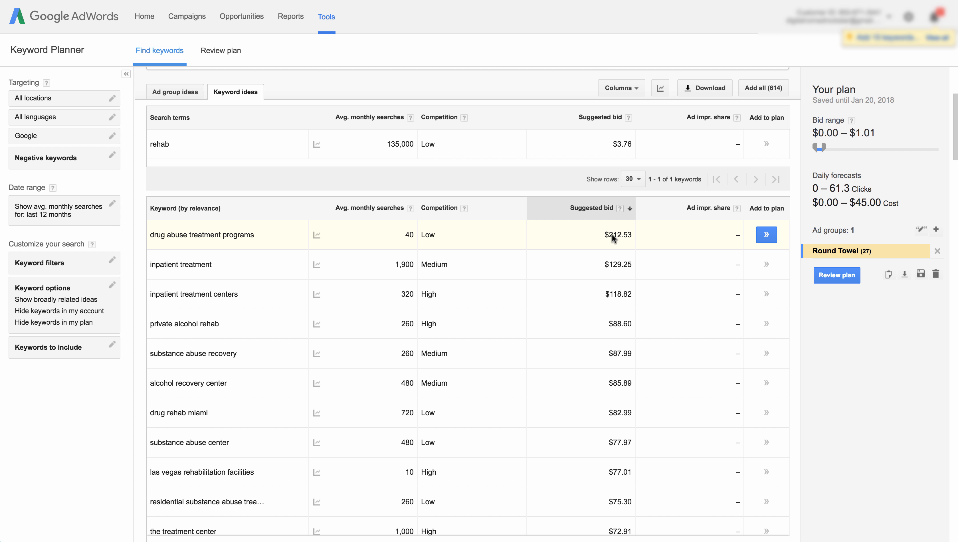
{"action": "scroll", "coordinate": [578, 239], "scroll_direction": "up", "scroll_amount": 1}
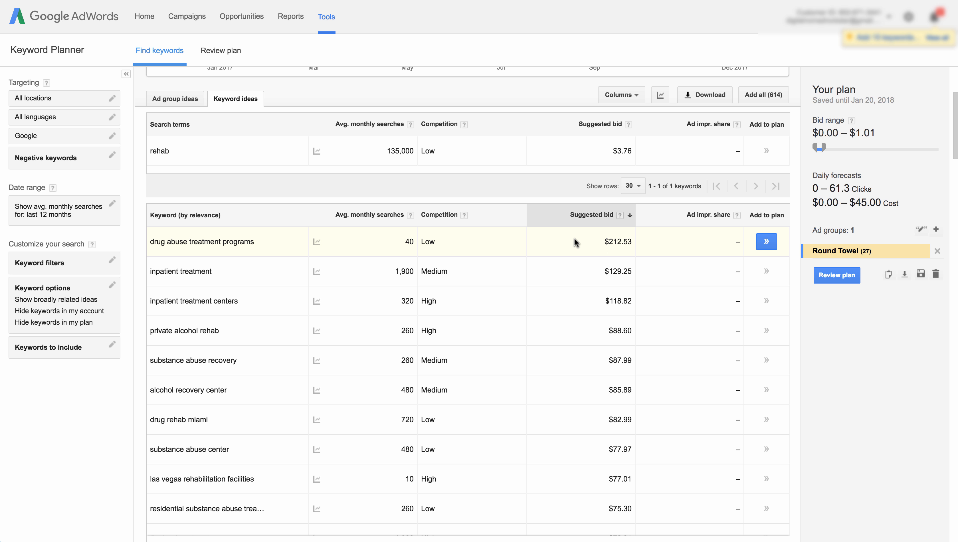
{"action": "scroll", "coordinate": [571, 237], "scroll_direction": "up", "scroll_amount": 5}
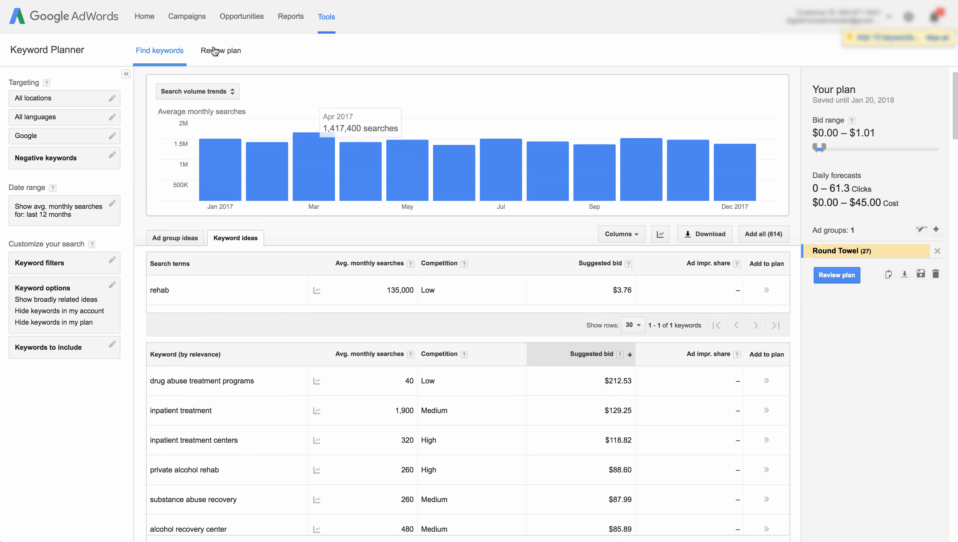
- Search the keyword ideas for legal advice
{"action": "left_click", "coordinate": [180, 91]}
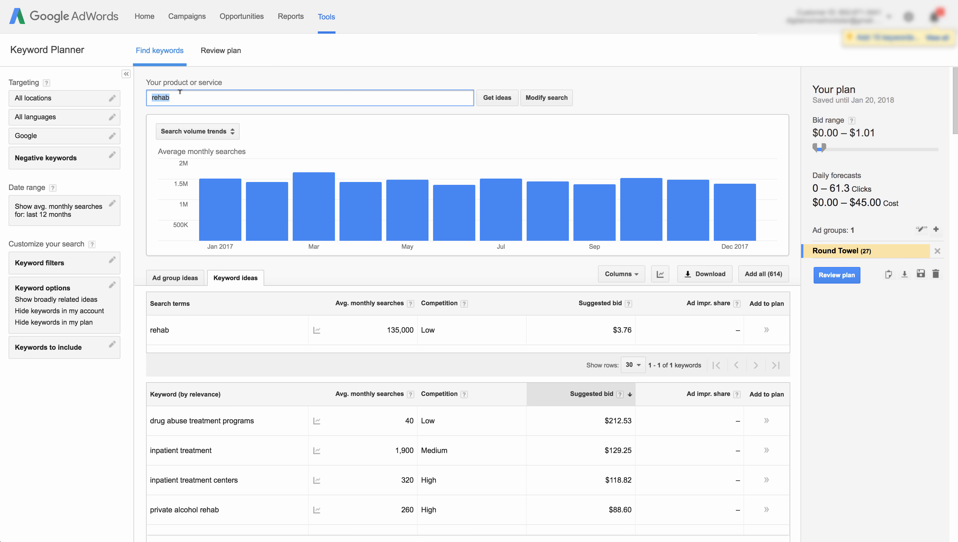
{"action": "type", "text": "in"}
{"action": "key", "text": "BackSpace"}
{"action": "key", "text": "BackSpace"}
{"action": "type", "text": "i"}
{"action": "key", "text": "BackSpace"}
{"action": "type", "text": "legal advice"}
{"action": "key", "text": "Return"}
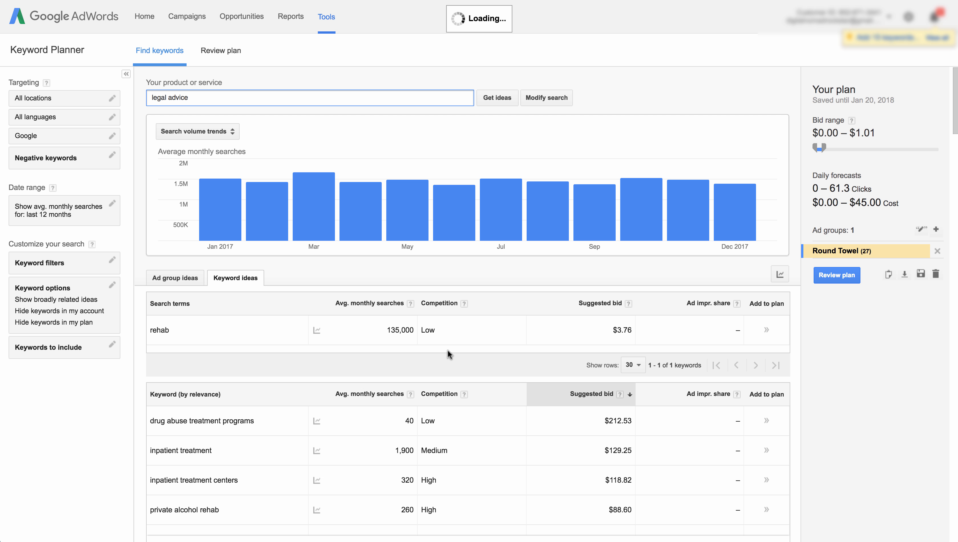
- Review the legal advice keyword ideas sorted by suggested bid
{"action": "scroll", "coordinate": [474, 367], "scroll_direction": "down", "scroll_amount": 2}
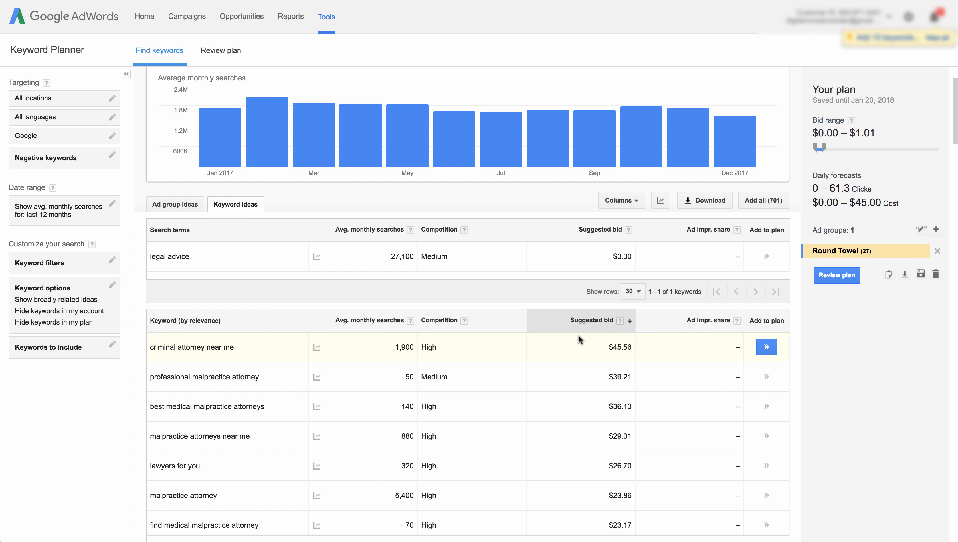
{"action": "scroll", "coordinate": [563, 340], "scroll_direction": "down", "scroll_amount": 1}
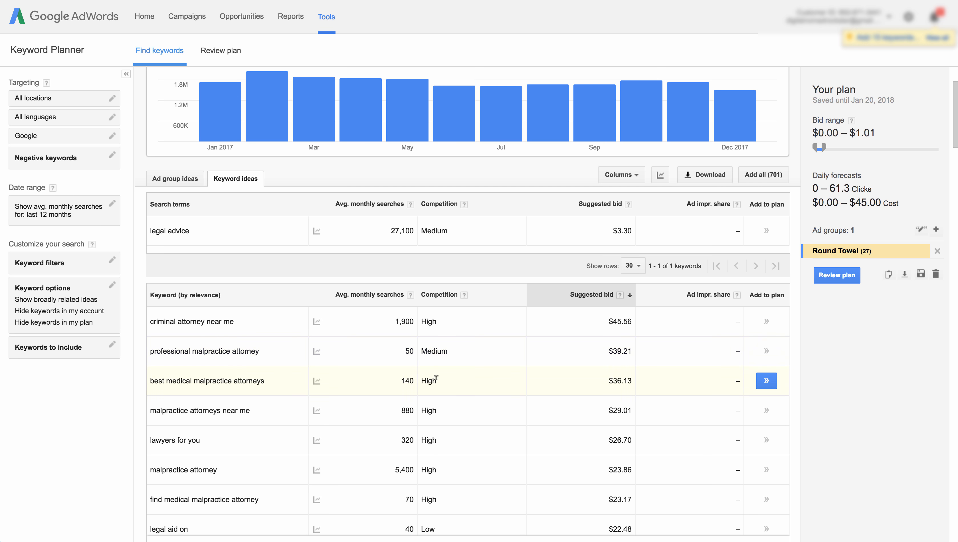
{"action": "scroll", "coordinate": [438, 380], "scroll_direction": "down", "scroll_amount": 1}
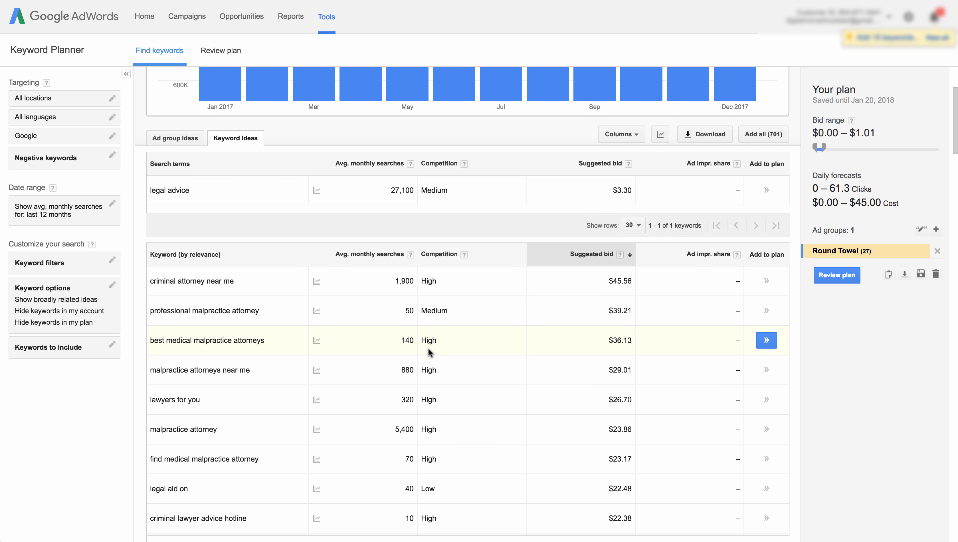
{"action": "scroll", "coordinate": [428, 348], "scroll_direction": "up", "scroll_amount": 1}
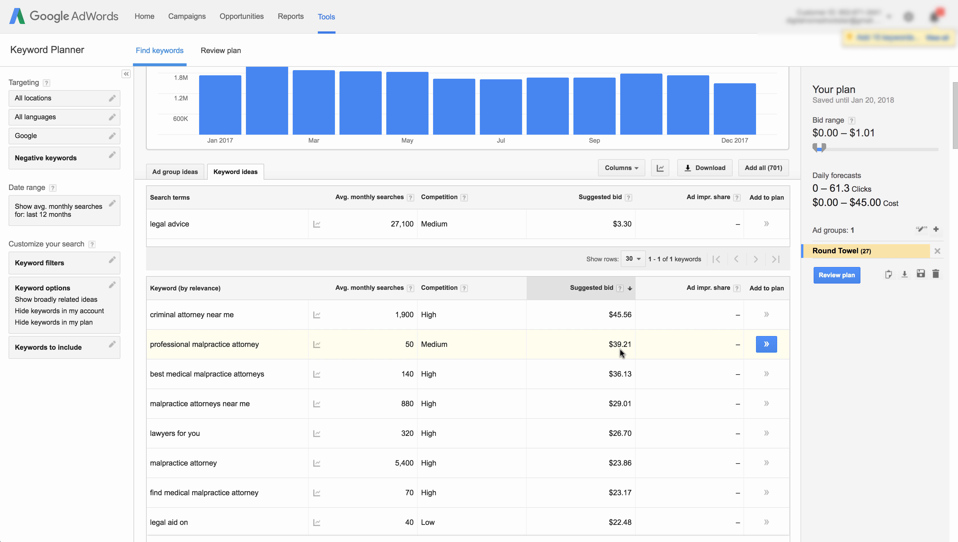
{"action": "scroll", "coordinate": [618, 352], "scroll_direction": "up", "scroll_amount": 3}
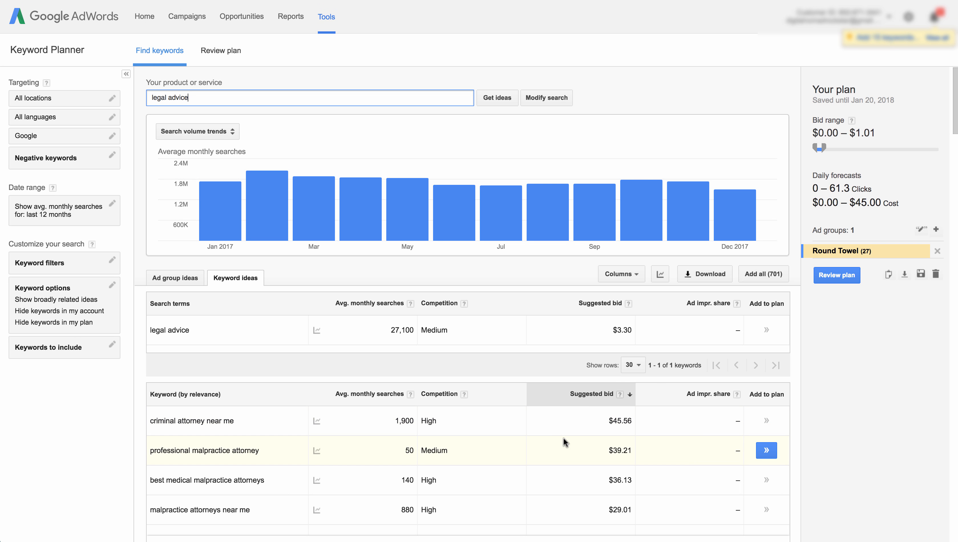
{"action": "mouse_move", "coordinate": [469, 236]}
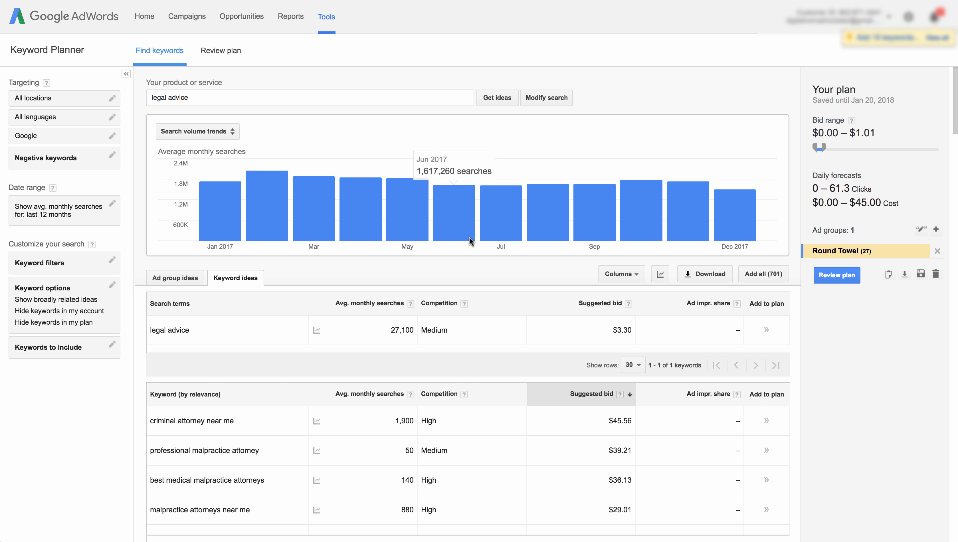
{"action": "scroll", "coordinate": [601, 322], "scroll_direction": "down", "scroll_amount": 5}
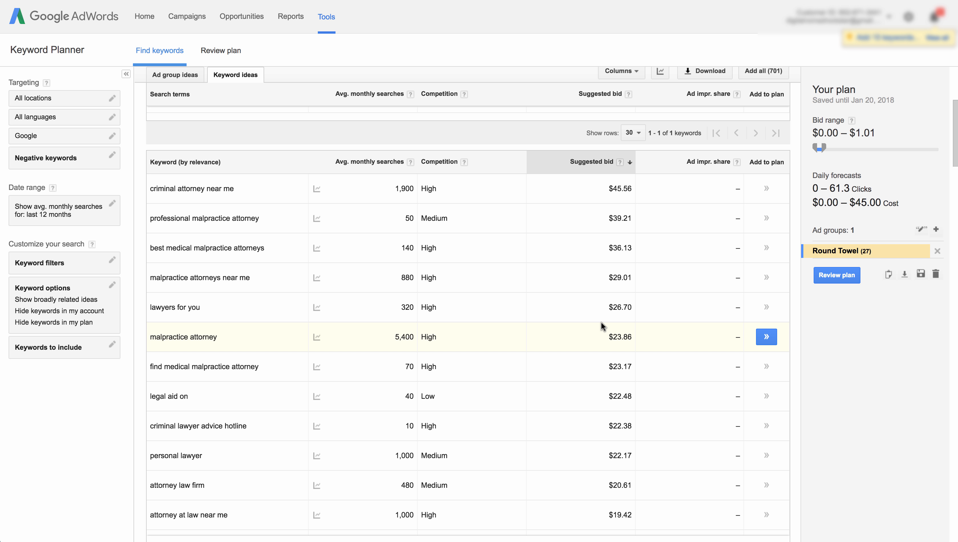
{"action": "scroll", "coordinate": [494, 269], "scroll_direction": "up", "scroll_amount": 4}
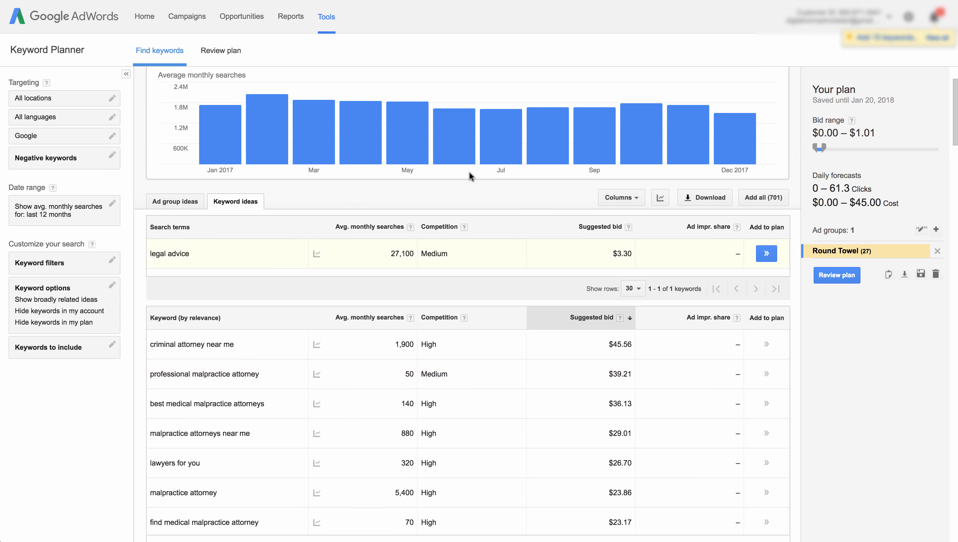
{"action": "scroll", "coordinate": [470, 176], "scroll_direction": "up", "scroll_amount": 2}
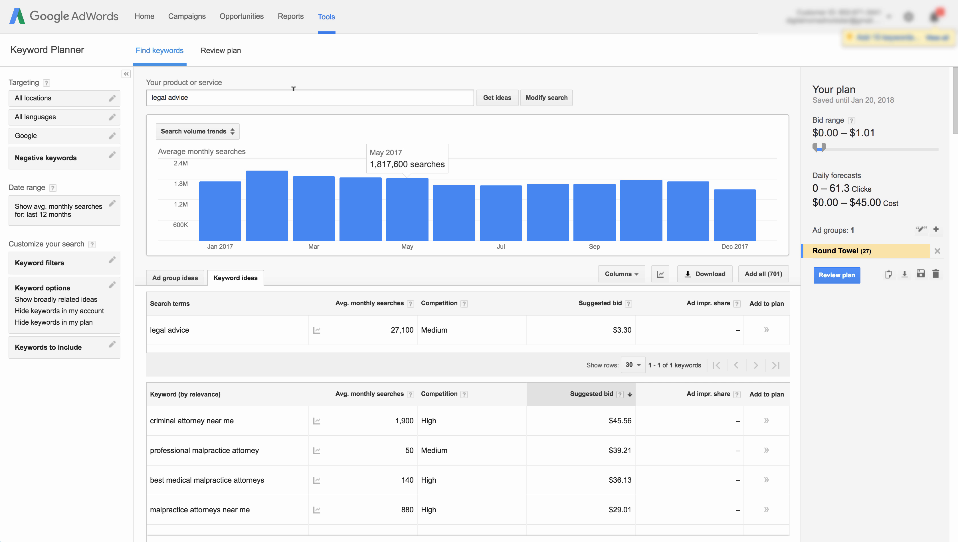
{"action": "left_click", "coordinate": [269, 98]}
{"action": "double_click", "coordinate": [269, 97]}
{"action": "left_click", "coordinate": [269, 98]}
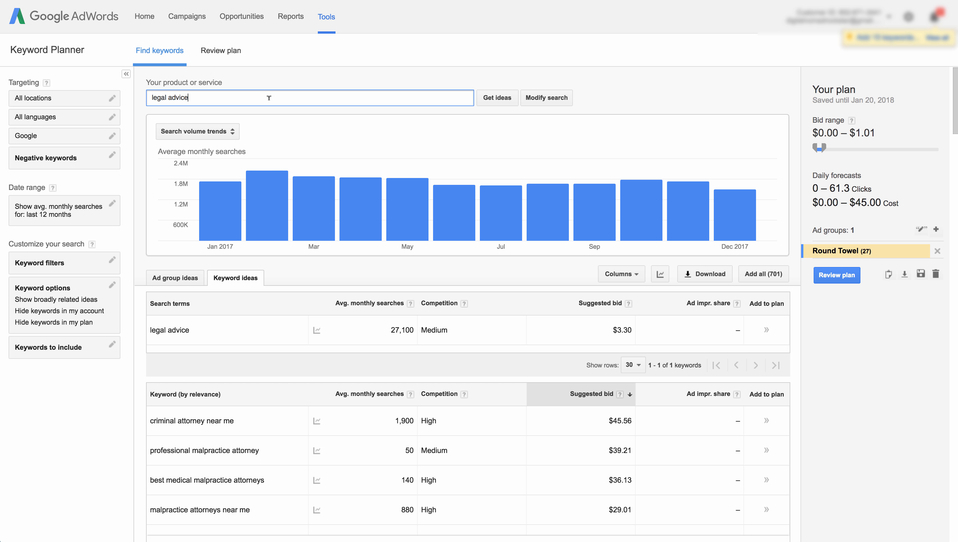
{"action": "triple_click", "coordinate": [269, 97]}
{"action": "left_click", "coordinate": [362, 71]}
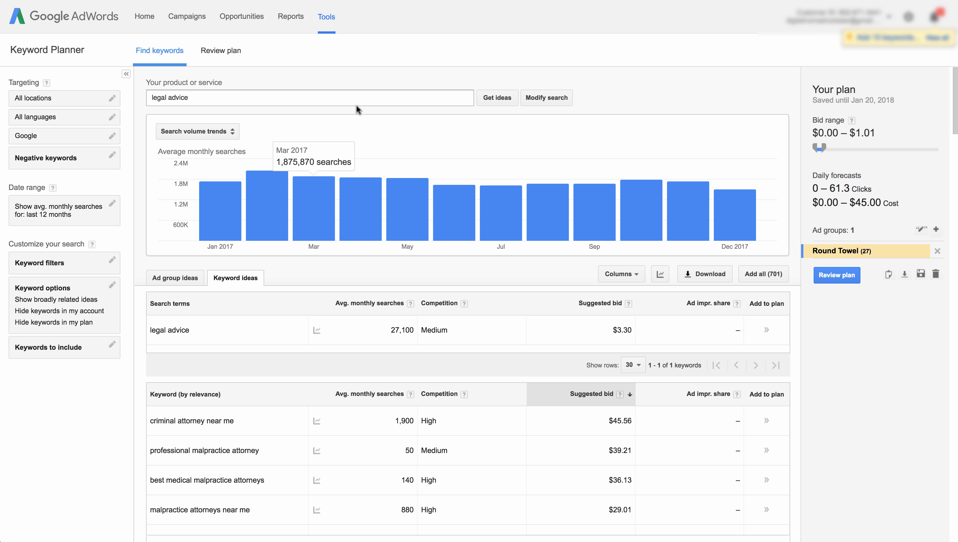
{"action": "scroll", "coordinate": [590, 432], "scroll_direction": "down", "scroll_amount": 2}
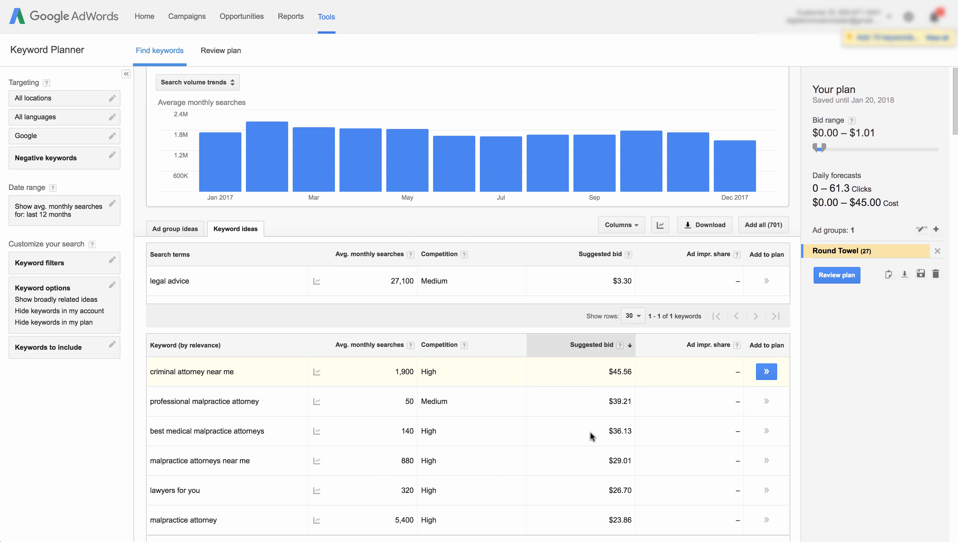
{"action": "scroll", "coordinate": [589, 432], "scroll_direction": "up", "scroll_amount": 2}
{"action": "scroll", "coordinate": [499, 317], "scroll_direction": "down", "scroll_amount": 2}
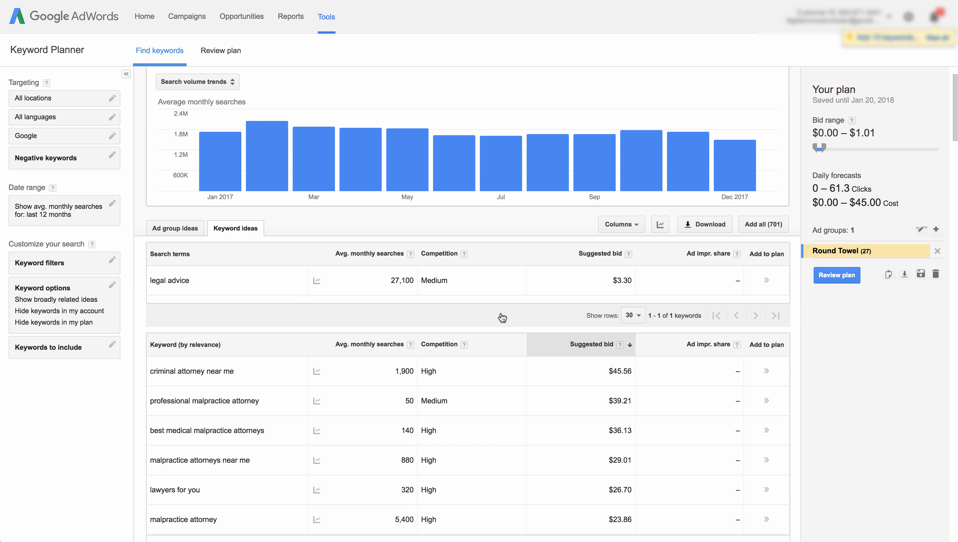
{"action": "scroll", "coordinate": [513, 369], "scroll_direction": "down", "scroll_amount": 2}
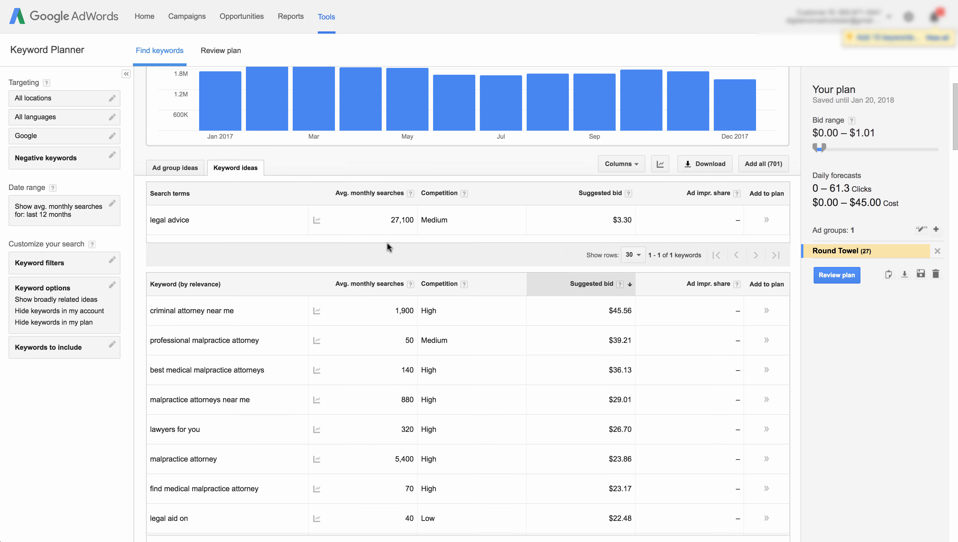
{"action": "scroll", "coordinate": [386, 242], "scroll_direction": "up", "scroll_amount": 4}
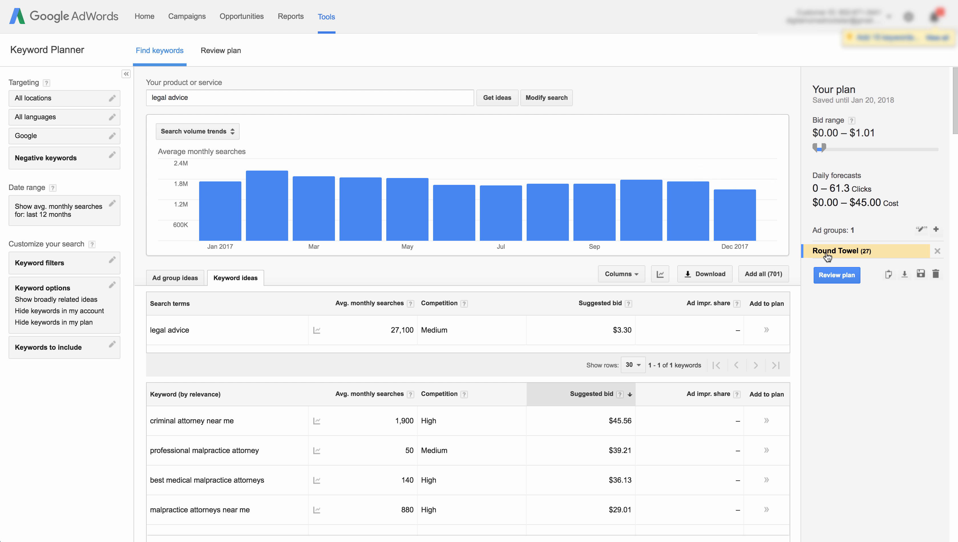
- Open the Round Towel ad group in the plan to view its keywords, then close it
{"action": "left_click", "coordinate": [842, 255]}
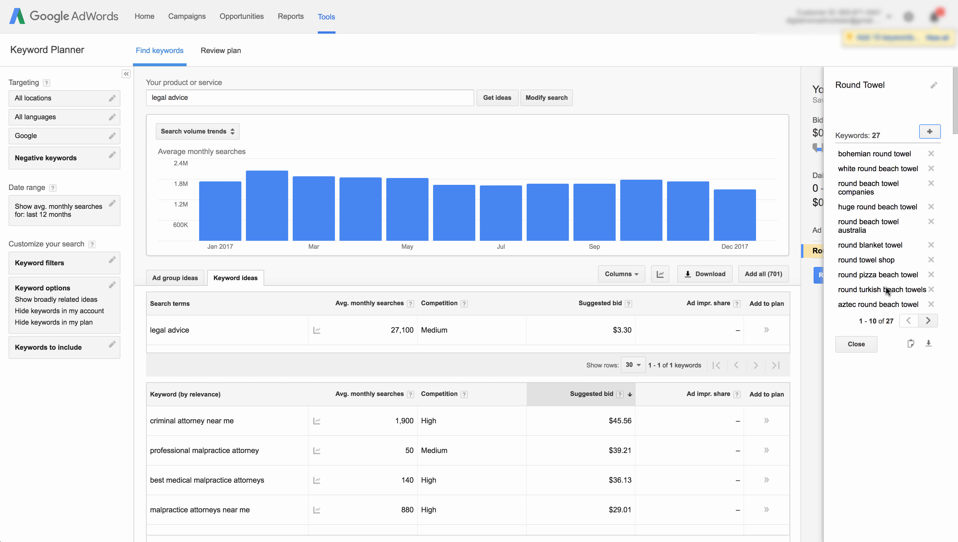
{"action": "left_click", "coordinate": [858, 343]}
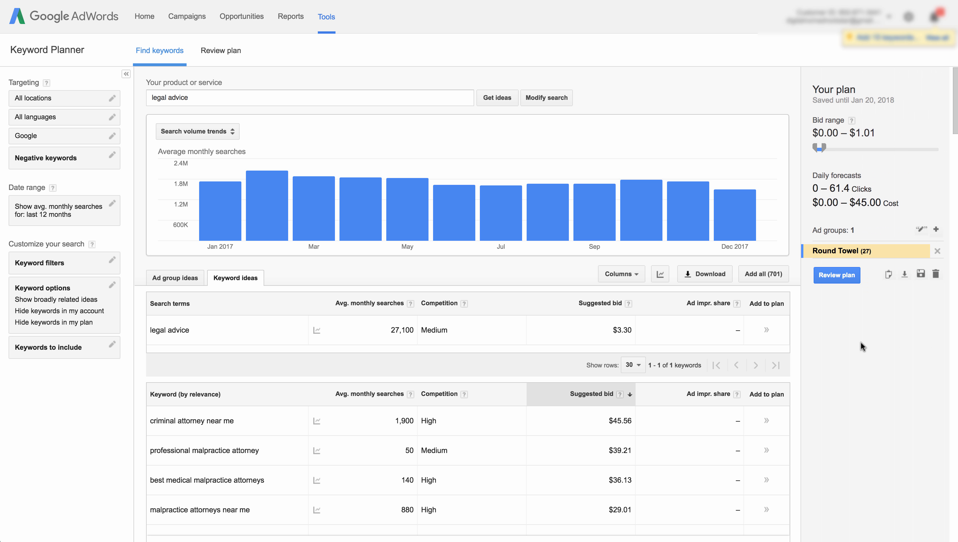
{"action": "left_click", "coordinate": [852, 253]}
{"action": "left_click", "coordinate": [845, 347]}
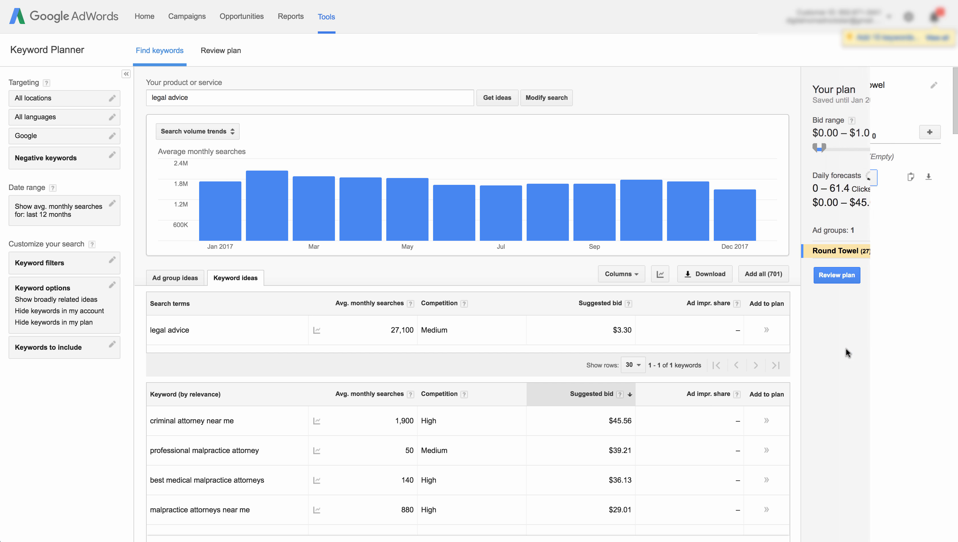
- Switch to the ad group ideas and open the Clearance Beach ad group, then return to the list
{"action": "left_click", "coordinate": [205, 280]}
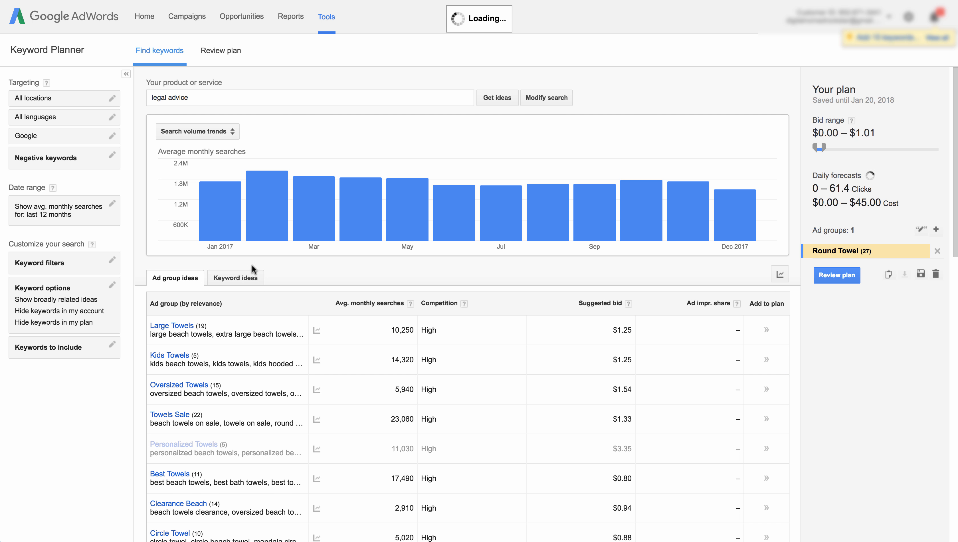
{"action": "scroll", "coordinate": [266, 322], "scroll_direction": "down", "scroll_amount": 5}
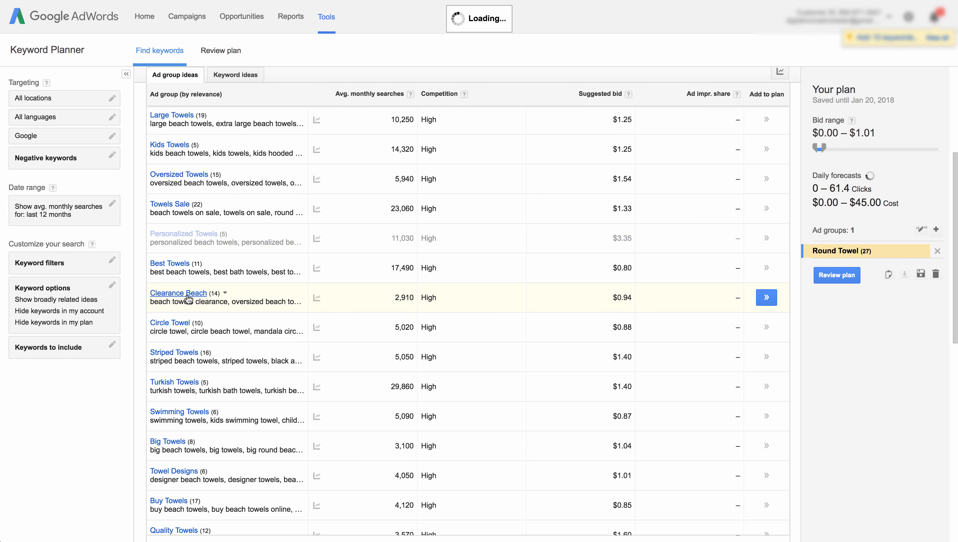
{"action": "left_click", "coordinate": [192, 294]}
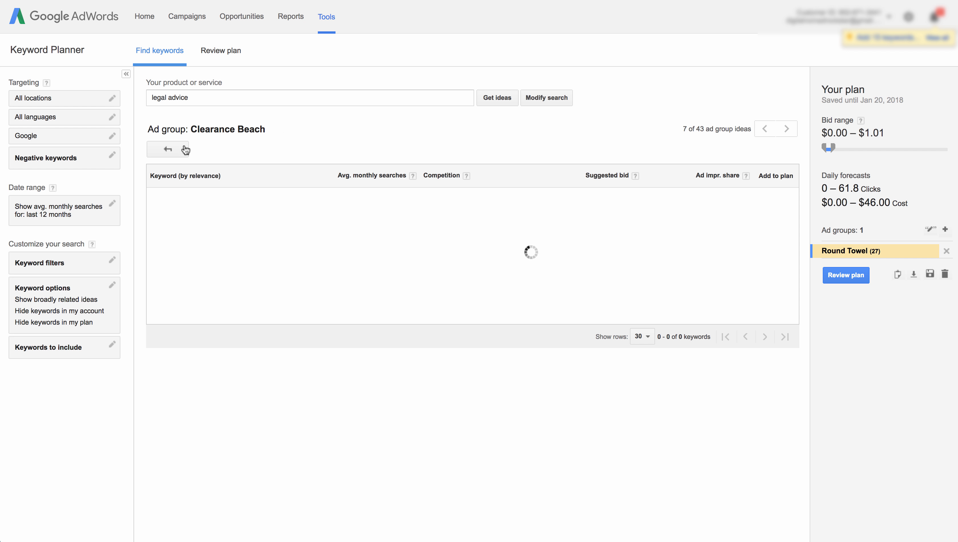
{"action": "left_click", "coordinate": [167, 148]}
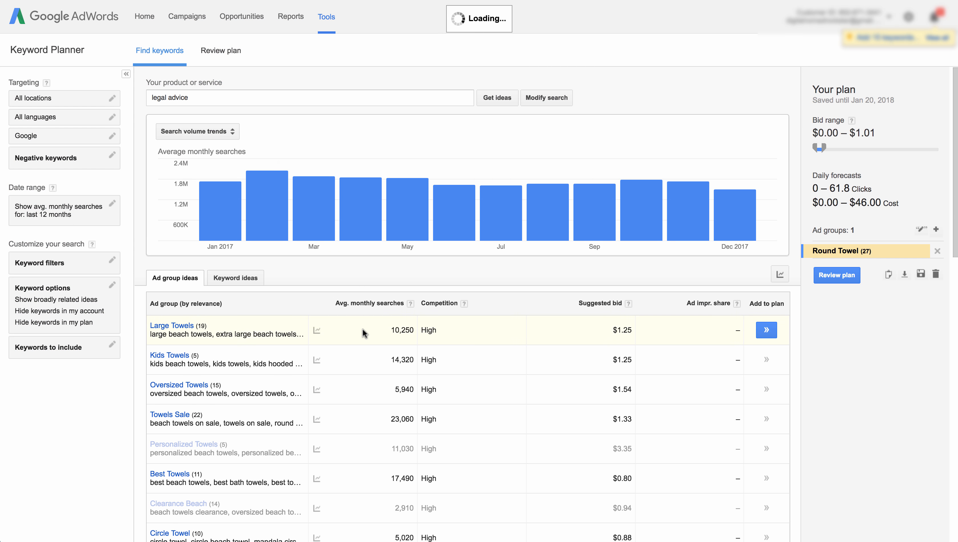
{"action": "mouse_move", "coordinate": [259, 219]}
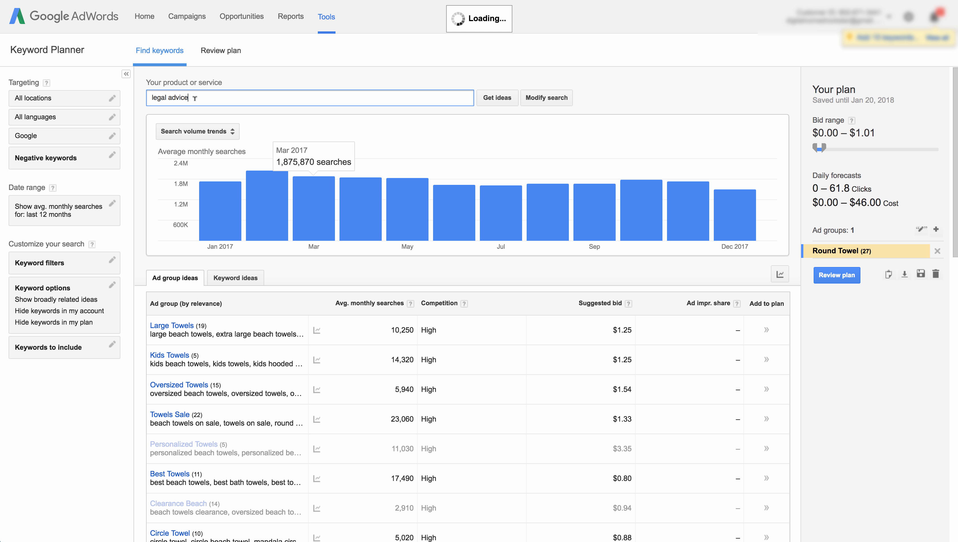
{"action": "triple_click", "coordinate": [205, 98]}
{"action": "left_click", "coordinate": [287, 79]}
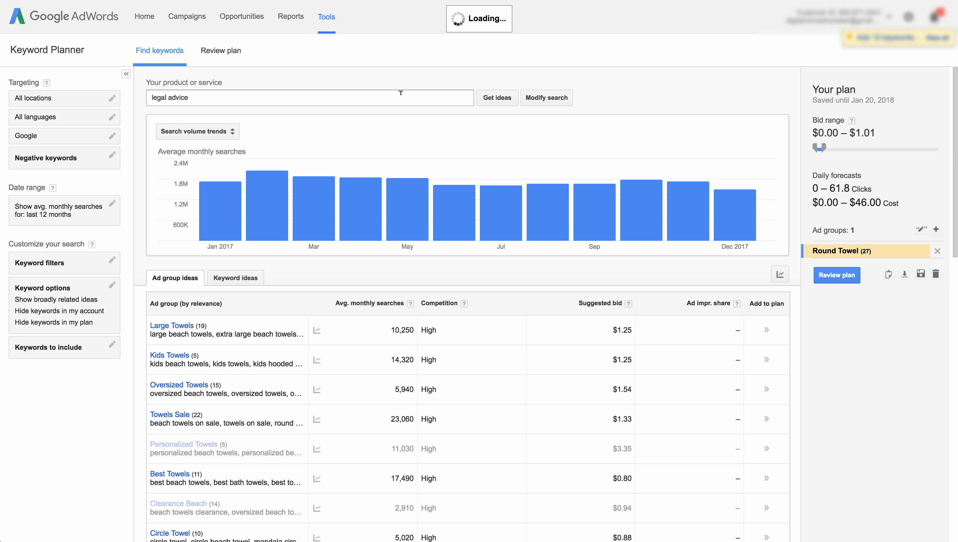
- Scroll through the ad group ideas to compare their monthly searches and suggested bids
{"action": "scroll", "coordinate": [482, 302], "scroll_direction": "down", "scroll_amount": 3}
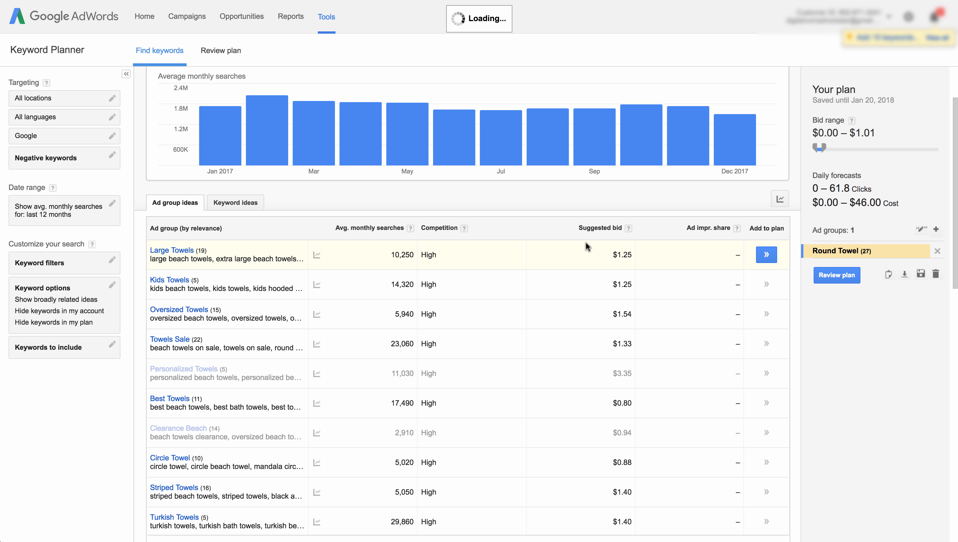
{"action": "scroll", "coordinate": [557, 248], "scroll_direction": "down", "scroll_amount": 1}
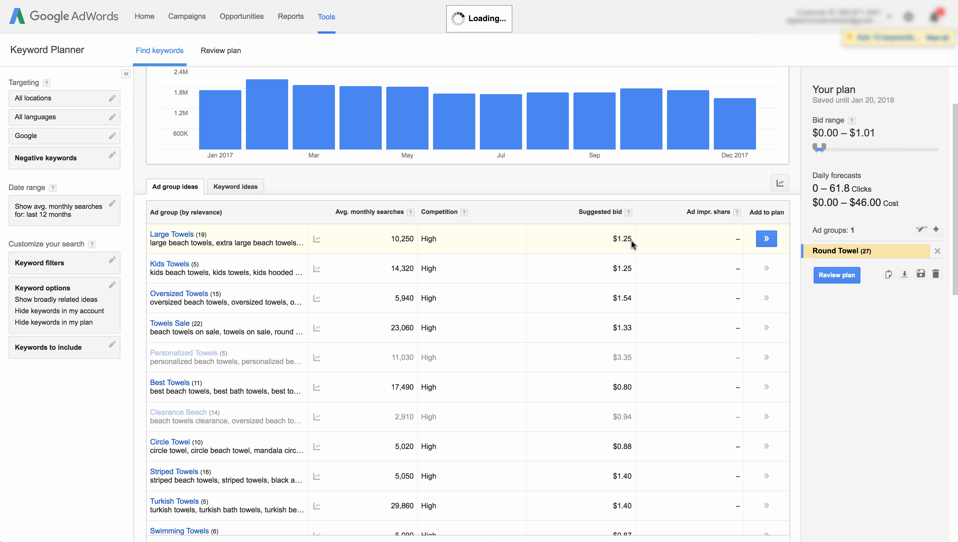
{"action": "scroll", "coordinate": [560, 240], "scroll_direction": "down", "scroll_amount": 2}
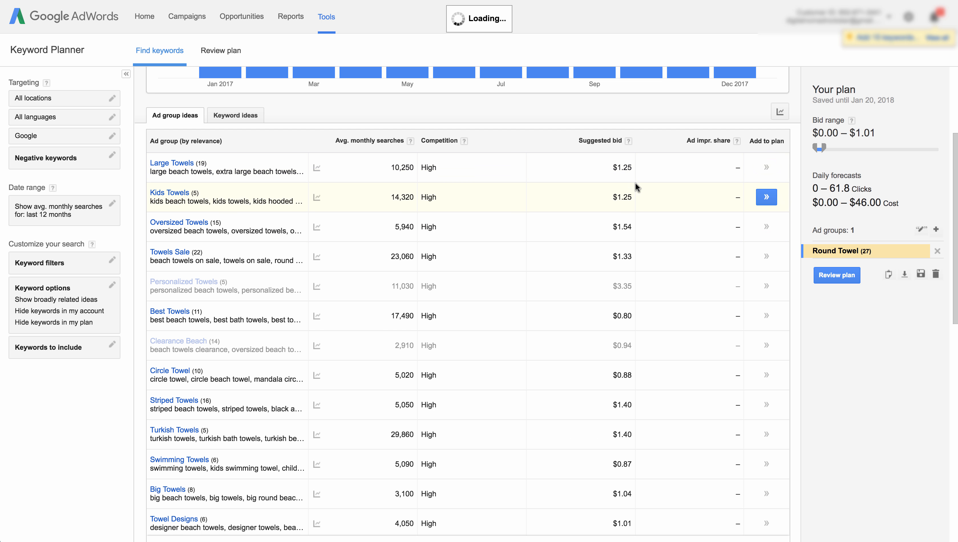
{"action": "scroll", "coordinate": [605, 376], "scroll_direction": "down", "scroll_amount": 2}
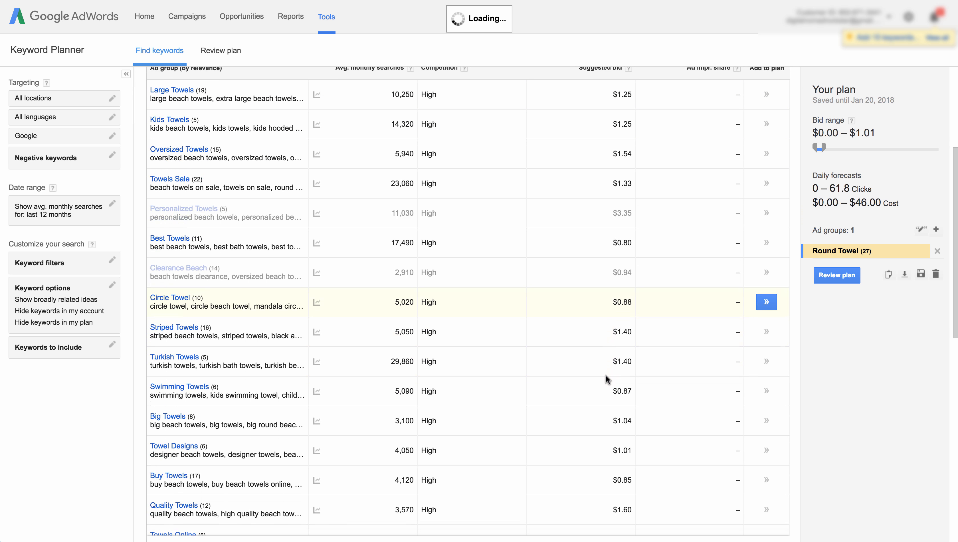
{"action": "scroll", "coordinate": [590, 258], "scroll_direction": "up", "scroll_amount": 3}
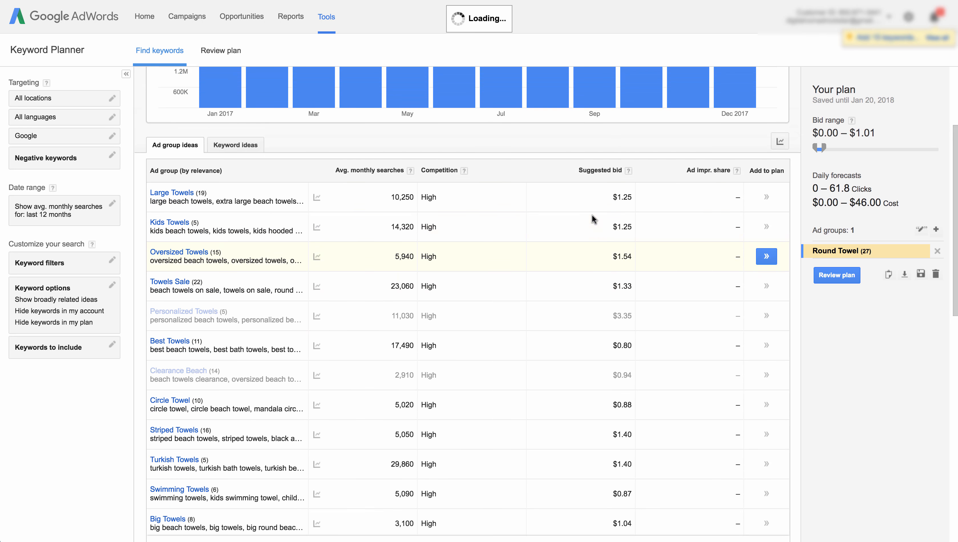
{"action": "scroll", "coordinate": [590, 218], "scroll_direction": "up", "scroll_amount": 1}
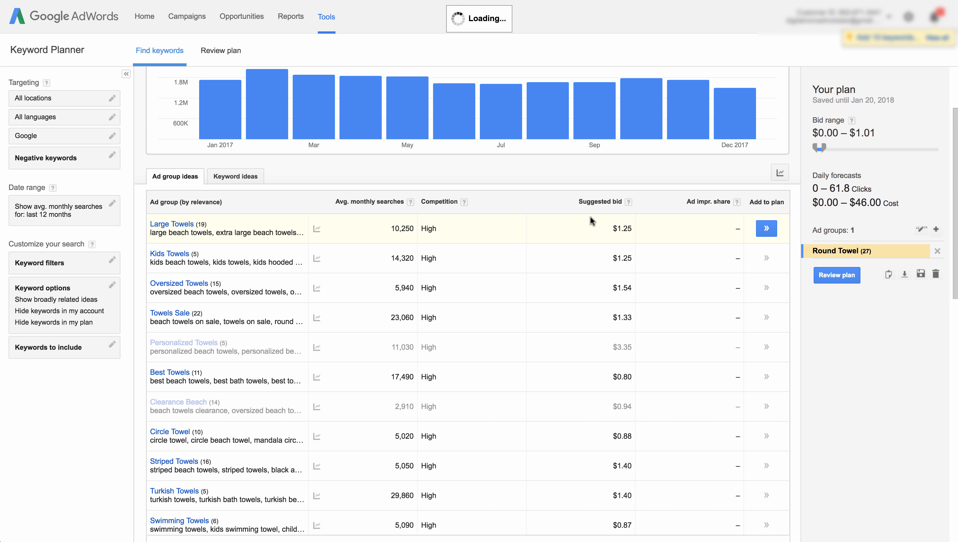
{"action": "scroll", "coordinate": [553, 220], "scroll_direction": "up", "scroll_amount": 3}
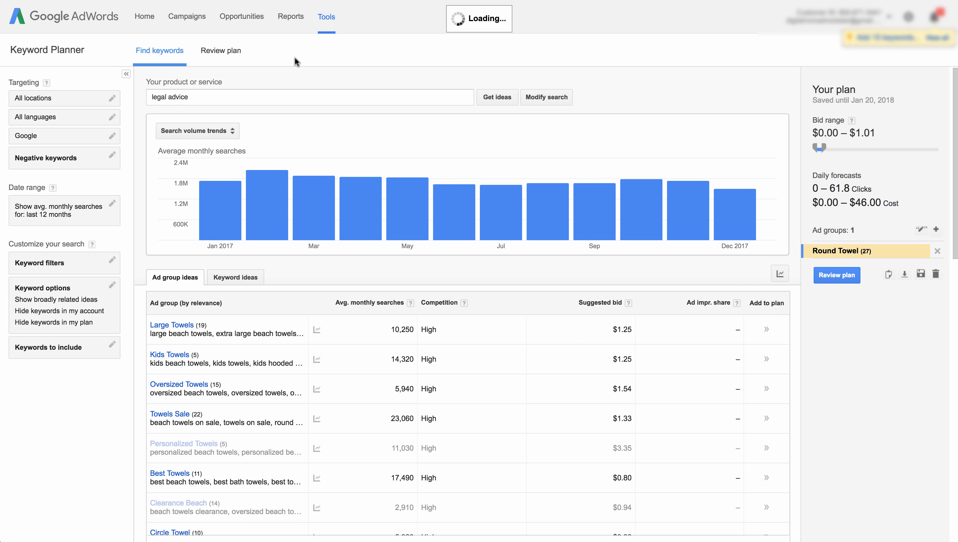